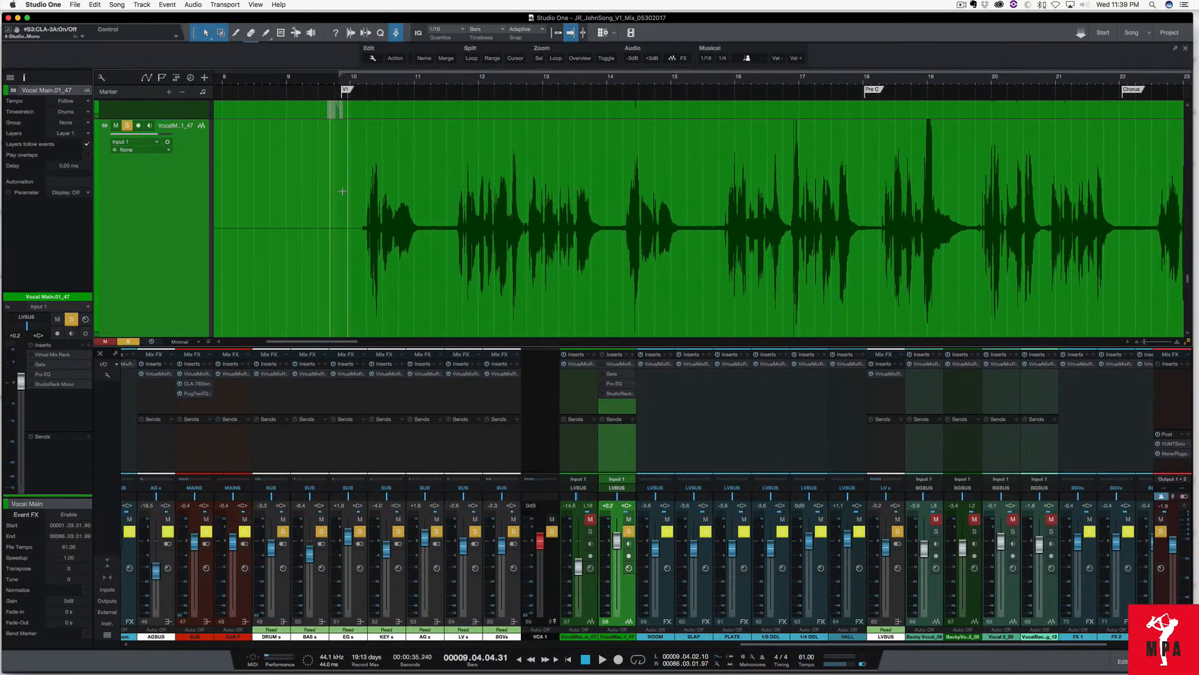
# Step: Play the lead vocal from just before the V1 marker through bar 12 and follow its waveform for a breath
pyautogui.press('space')
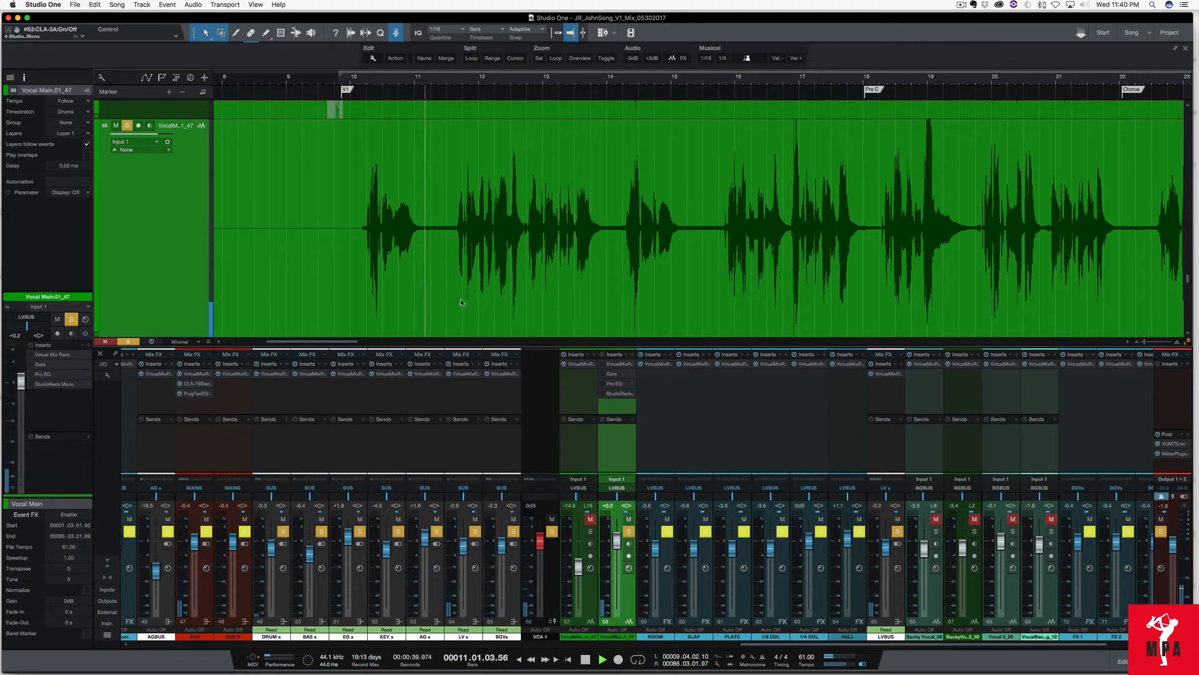
pyautogui.scroll(3, 476, 253)
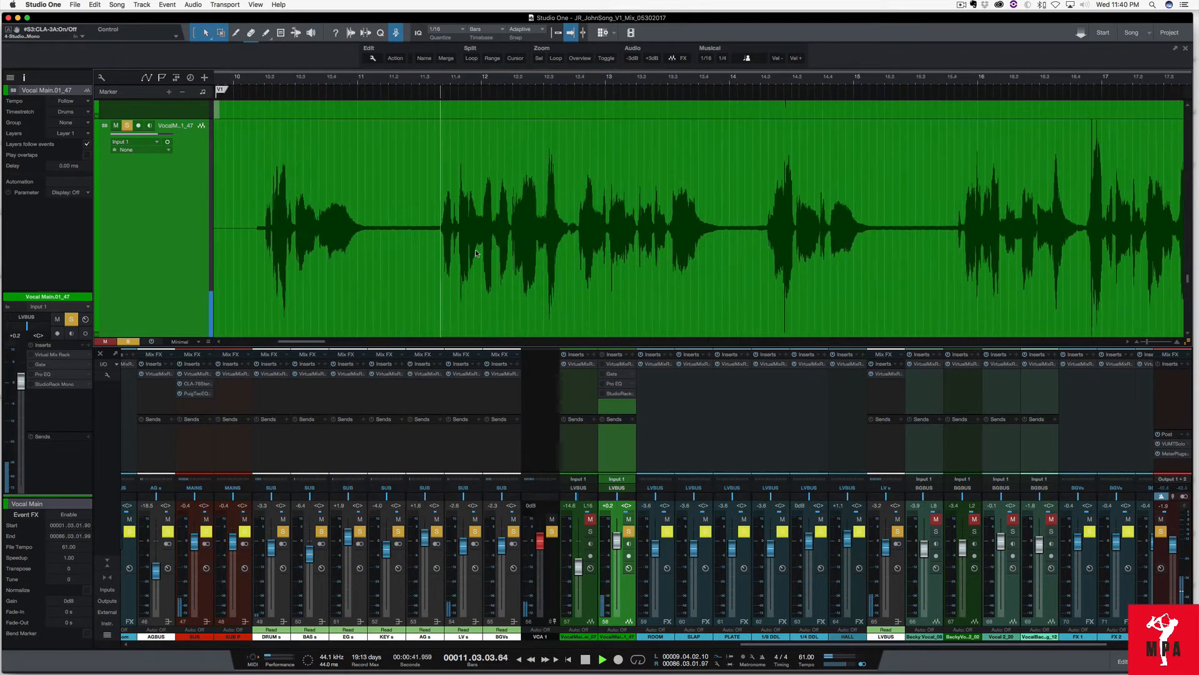
pyautogui.scroll(2, 575, 214)
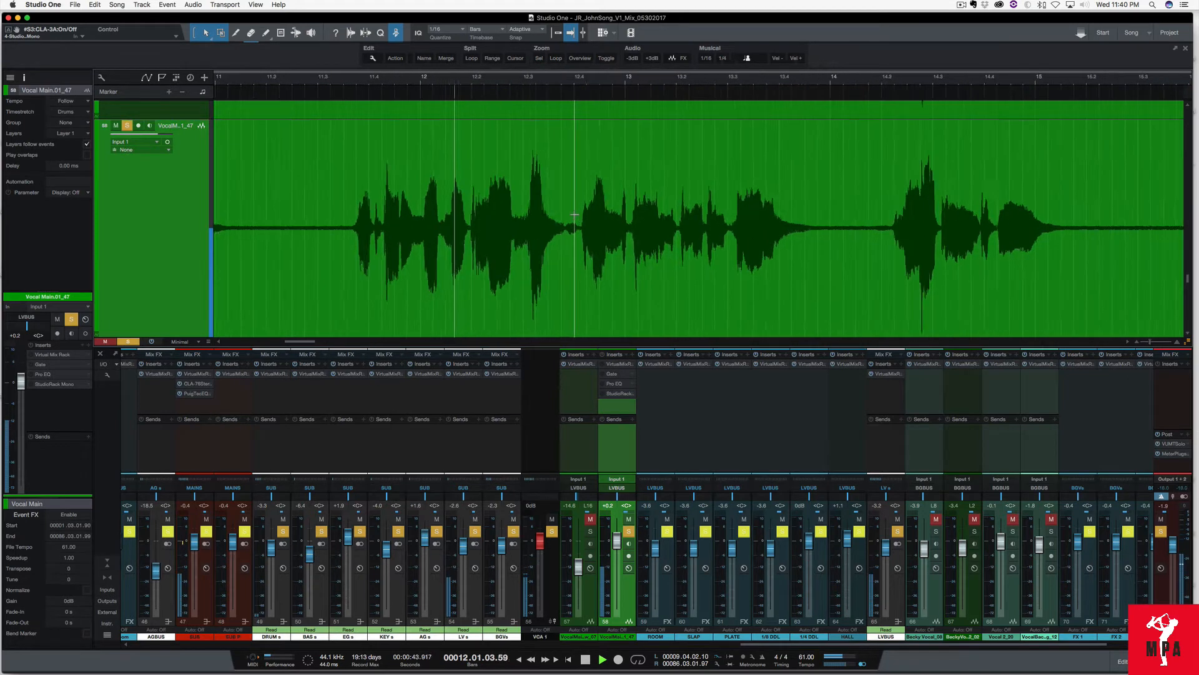
pyautogui.scroll(3, 574, 215)
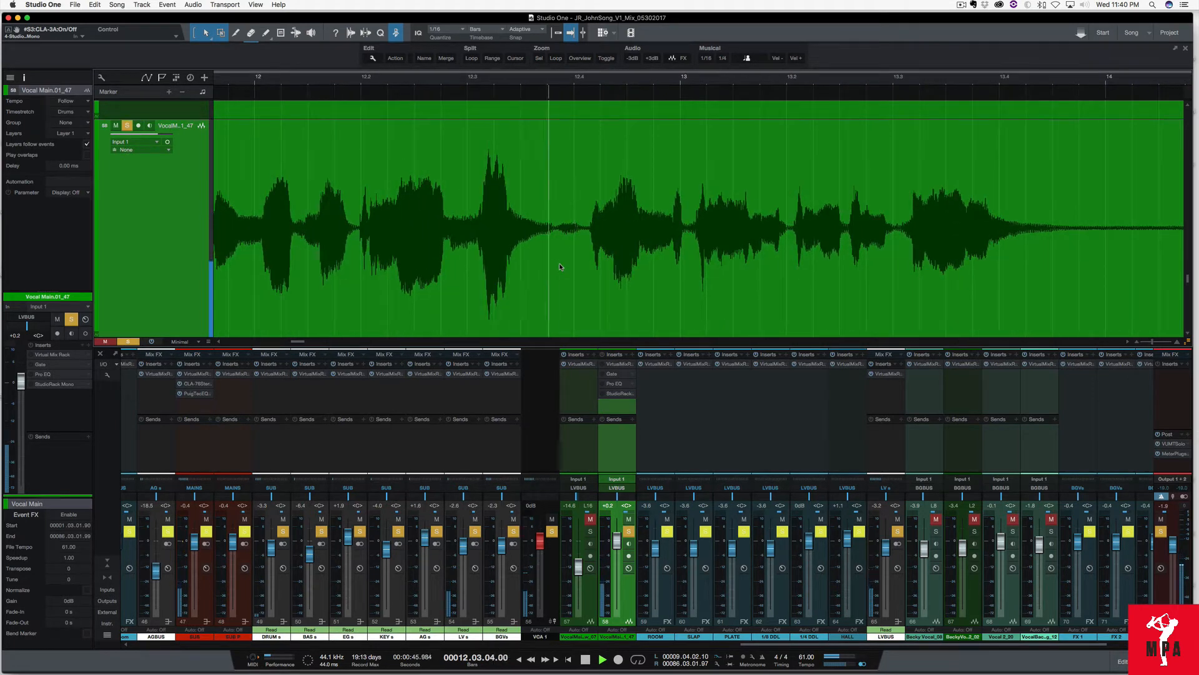
pyautogui.press('space')
# Step: Locate the quiet breath between the vocal phrases near bar 12, beat 4, and audition it from beat 3
pyautogui.scroll(-3, 655, 227)
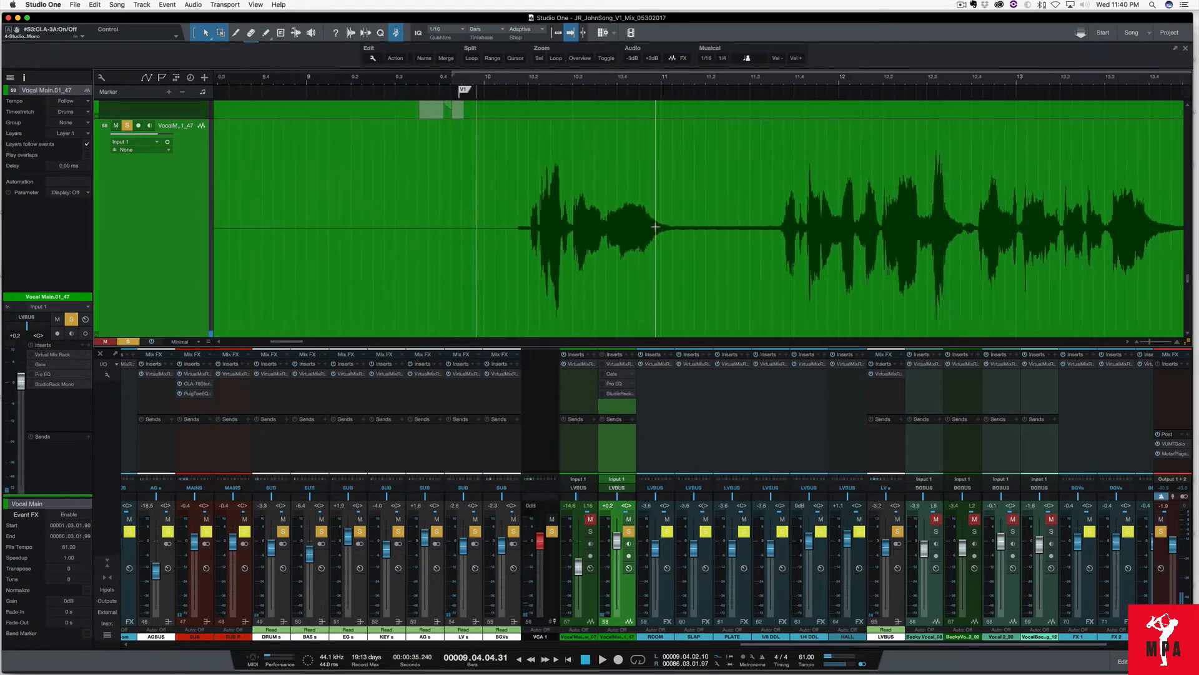
pyautogui.scroll(-1, 655, 227)
pyautogui.scroll(4, 852, 233)
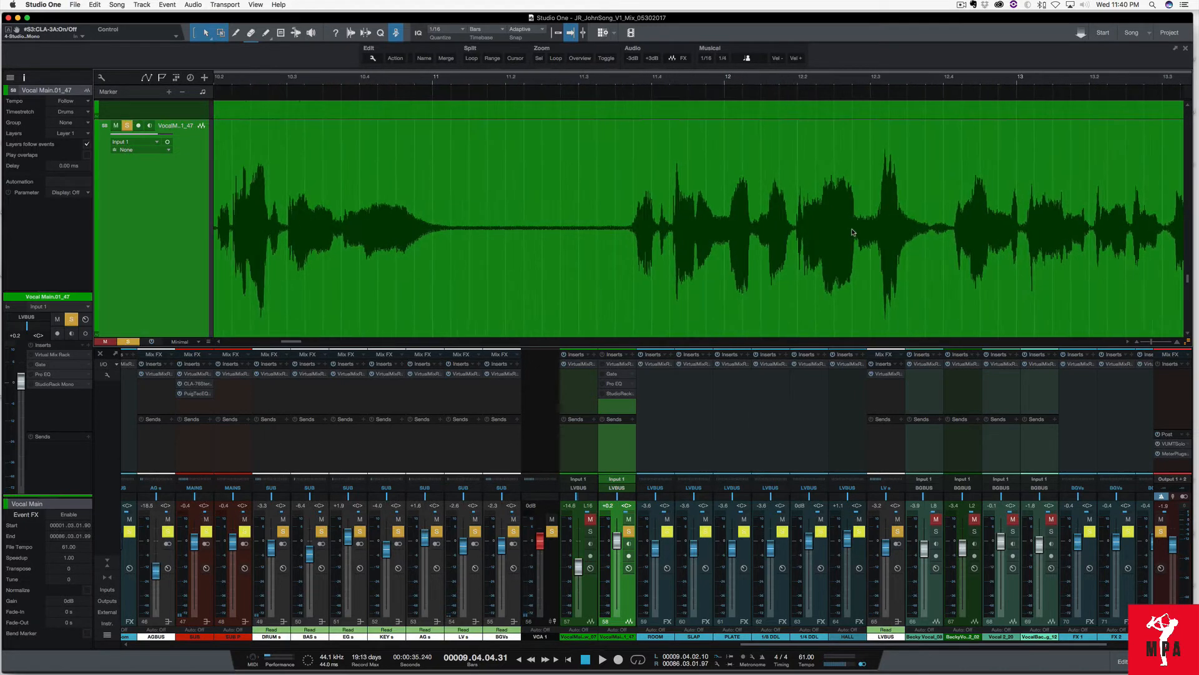
pyautogui.scroll(3, 741, 231)
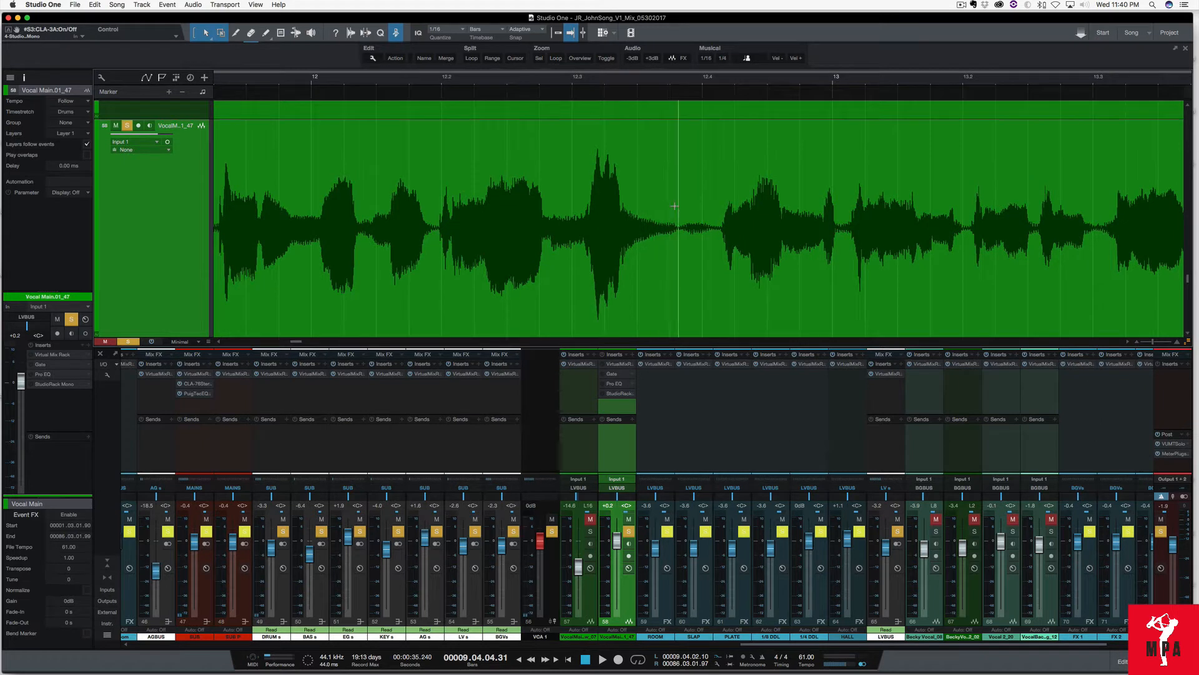
pyautogui.click(588, 197)
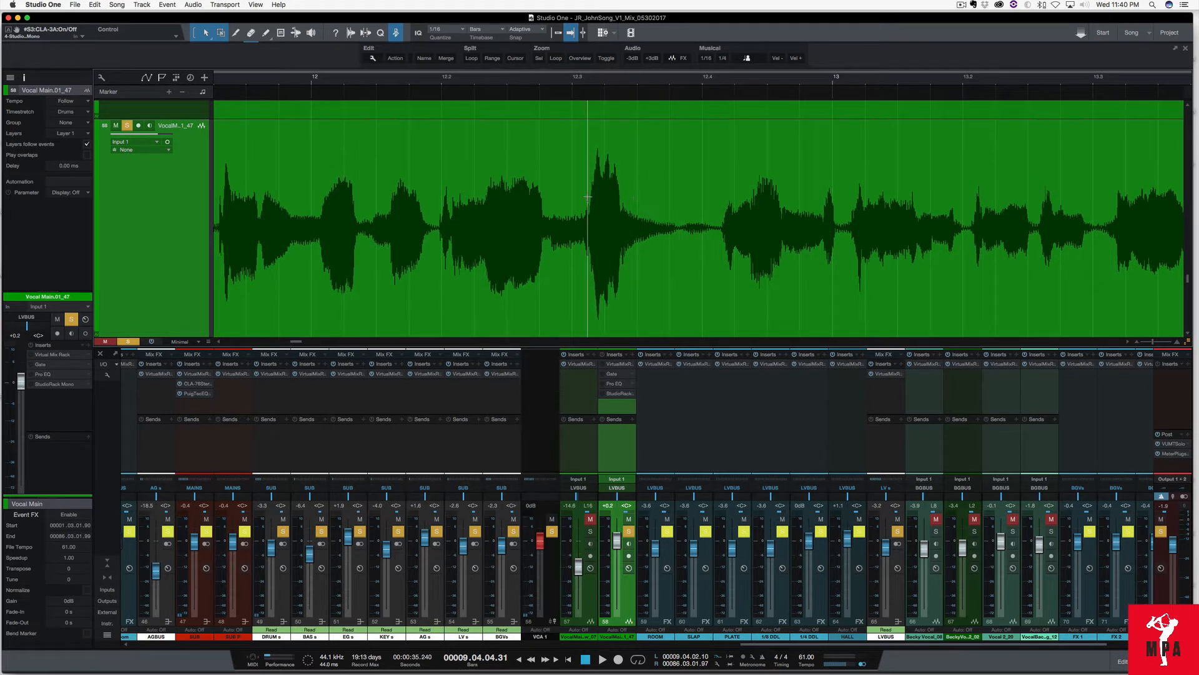
pyautogui.hotkey('ctrl', 'space')
pyautogui.press('space')
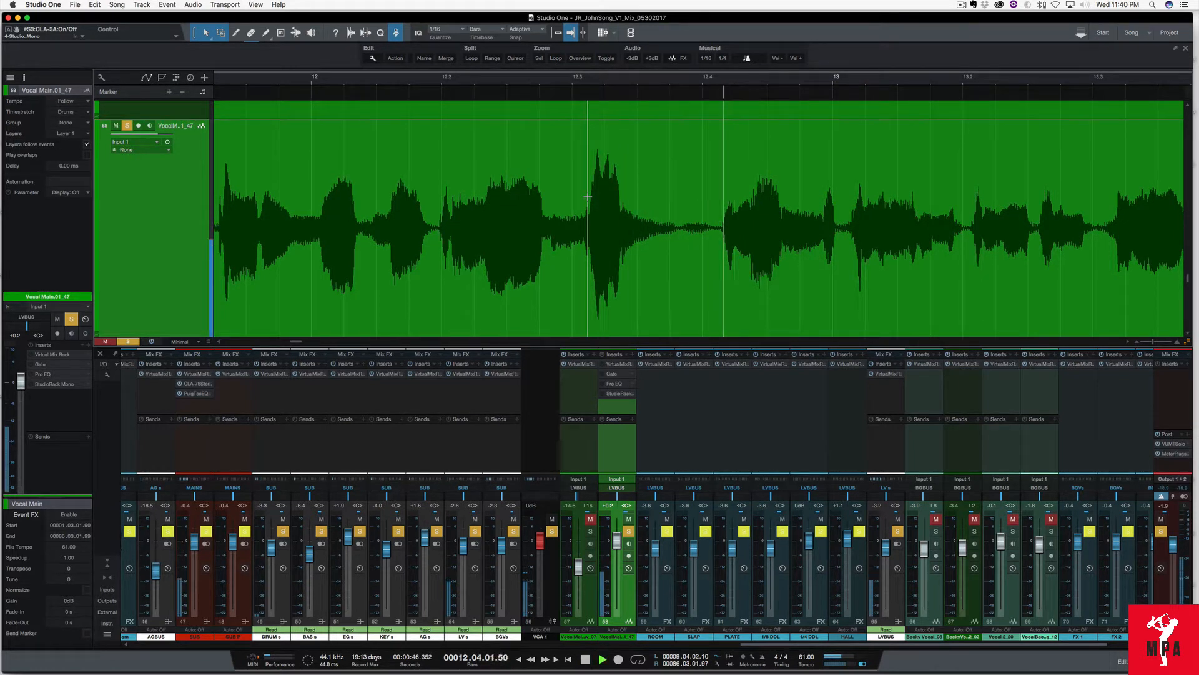
pyautogui.press('space')
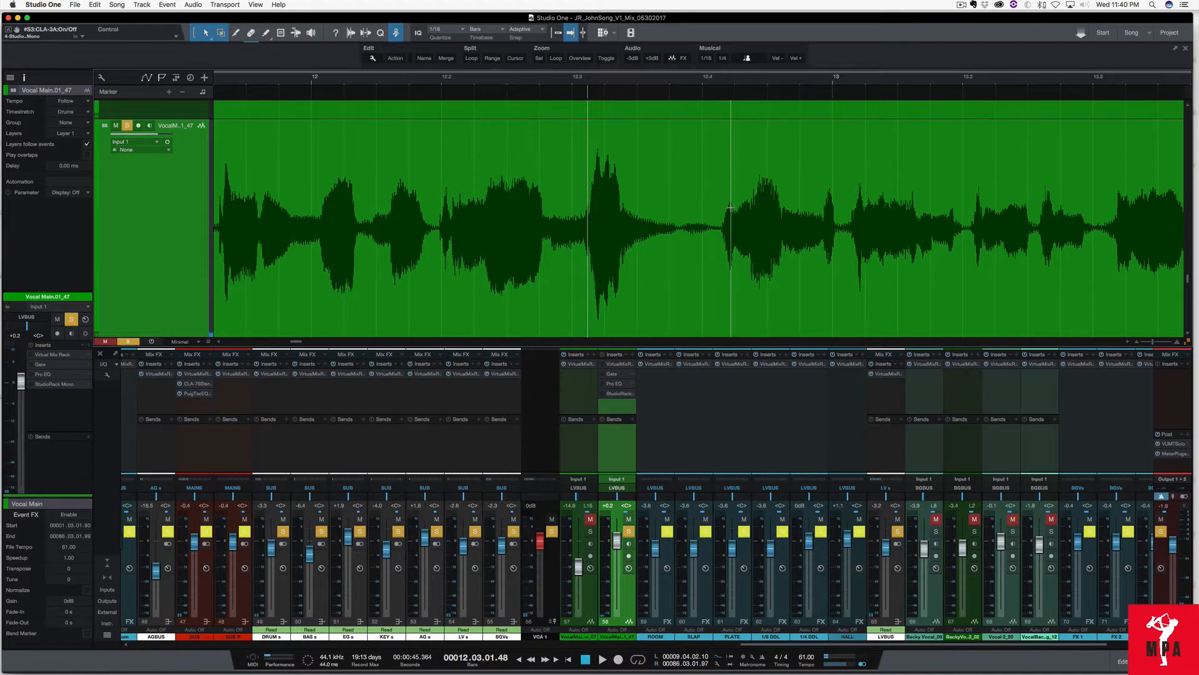
# Step: Select the quiet breath around bar 12, beat 4, split it into its own event, and lower its gain to -6 dB with 10 ms fades
pyautogui.scroll(-1, 731, 207)
pyautogui.scroll(-1, 731, 208)
pyautogui.scroll(-1, 731, 207)
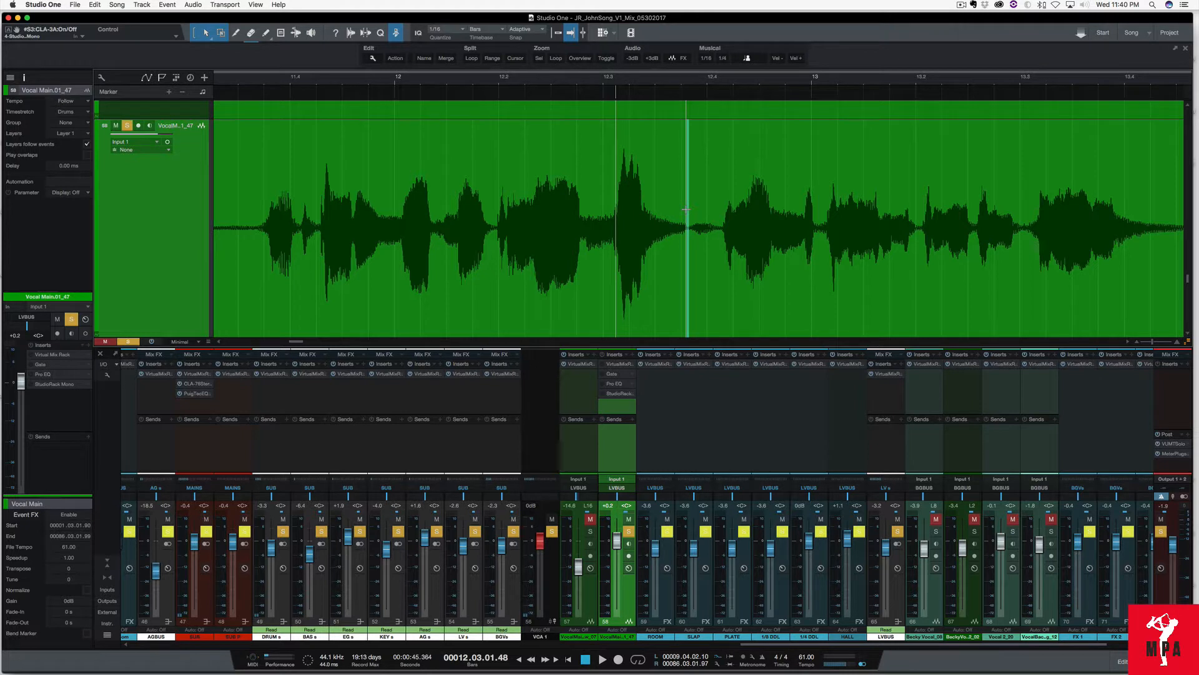
pyautogui.moveTo(687, 209); pyautogui.dragTo(722, 215)
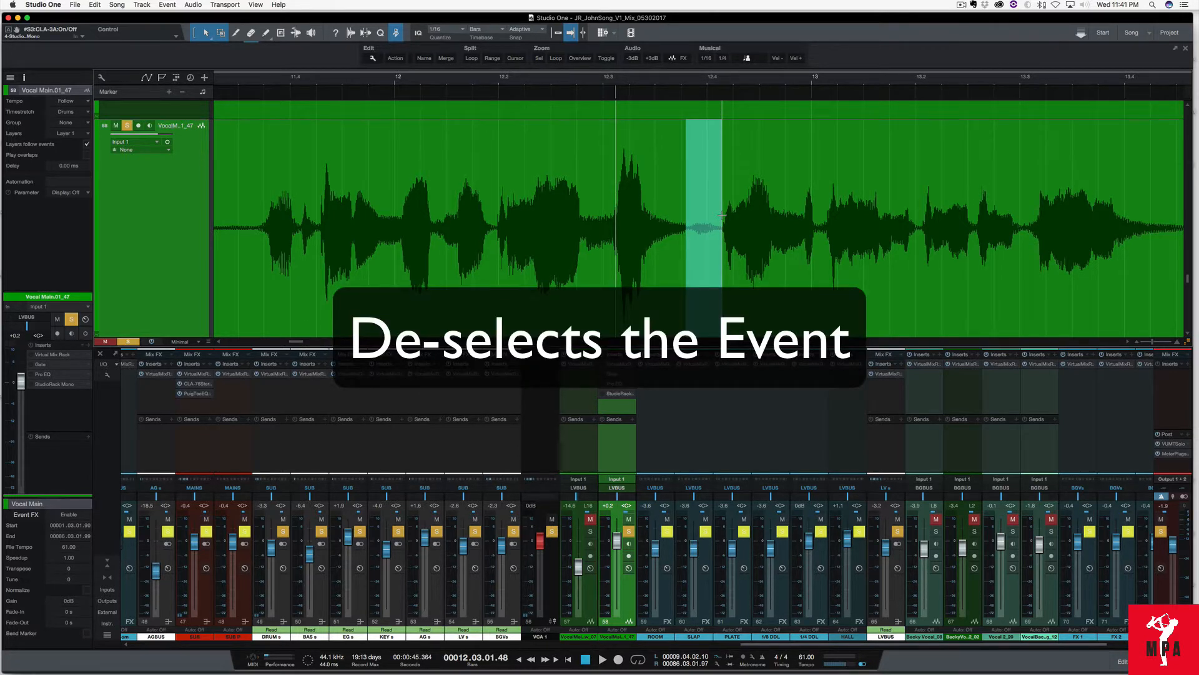
pyautogui.click(722, 215)
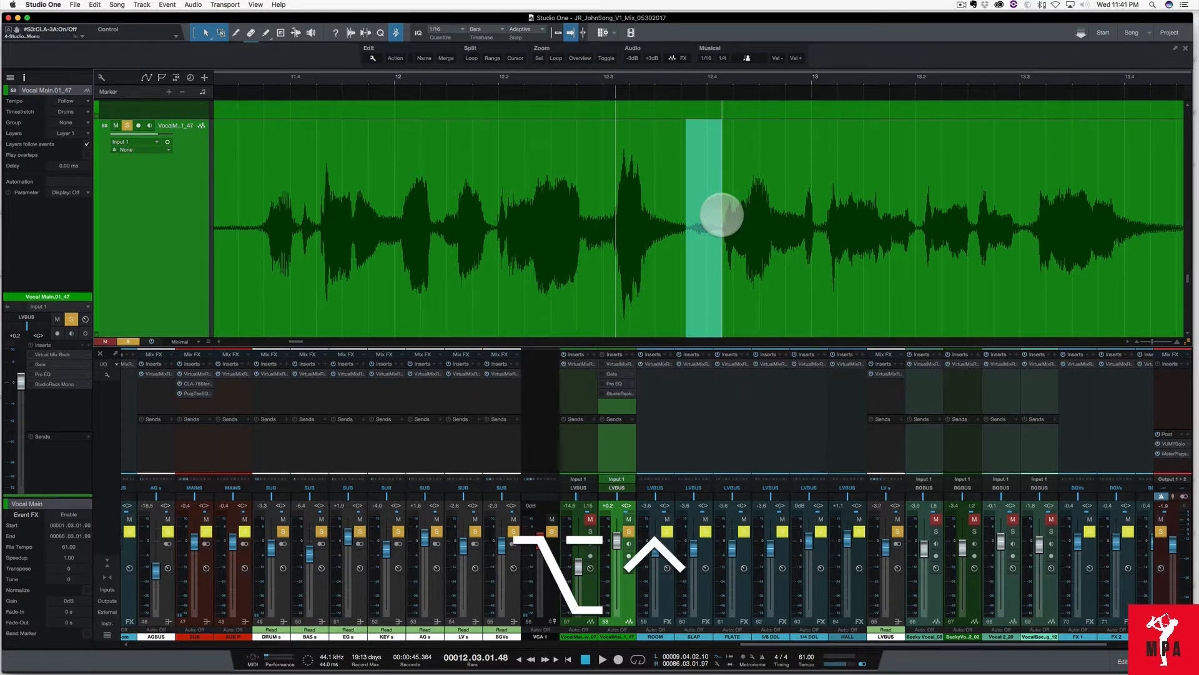
pyautogui.hotkey('ctrl', 'alt', '`')
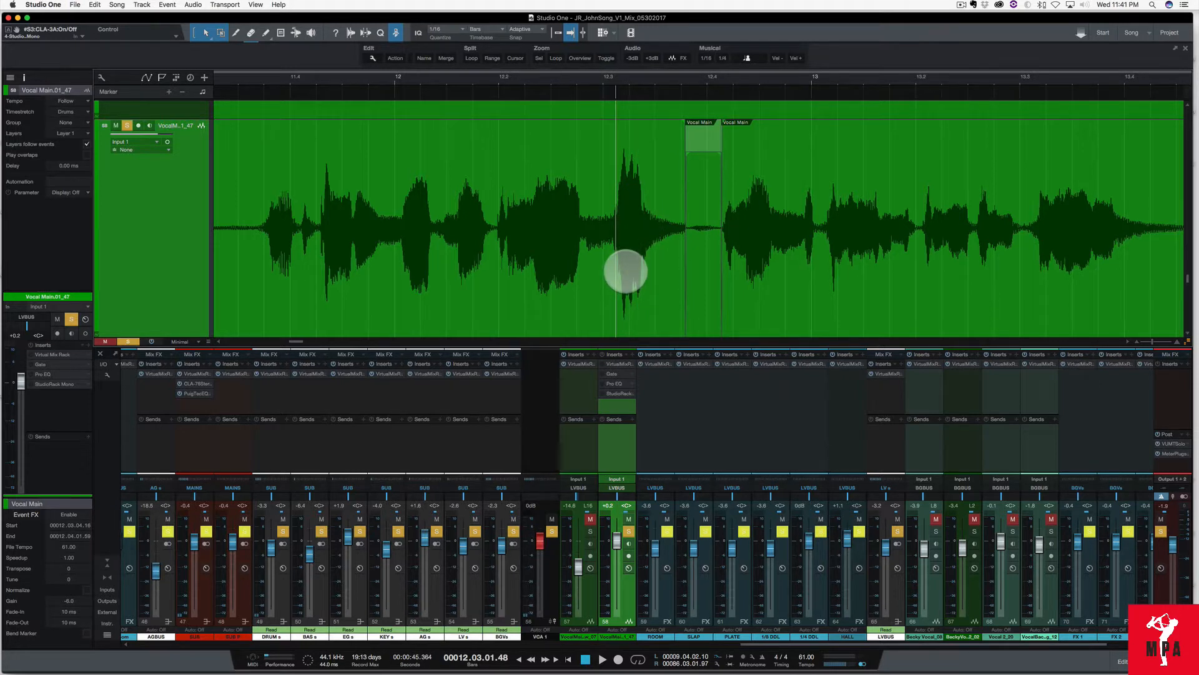
# Step: Audition the softened breath in context, playing from bar 12, beat 3
pyautogui.press('space')
pyautogui.press('space')
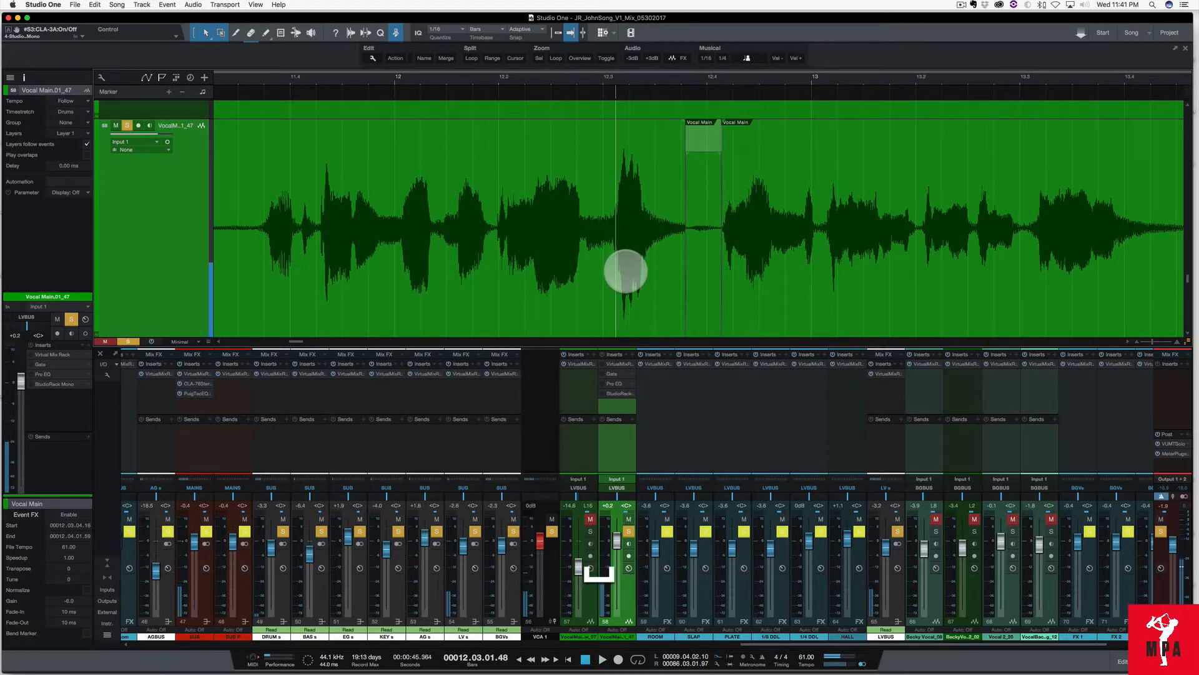
pyautogui.press('space')
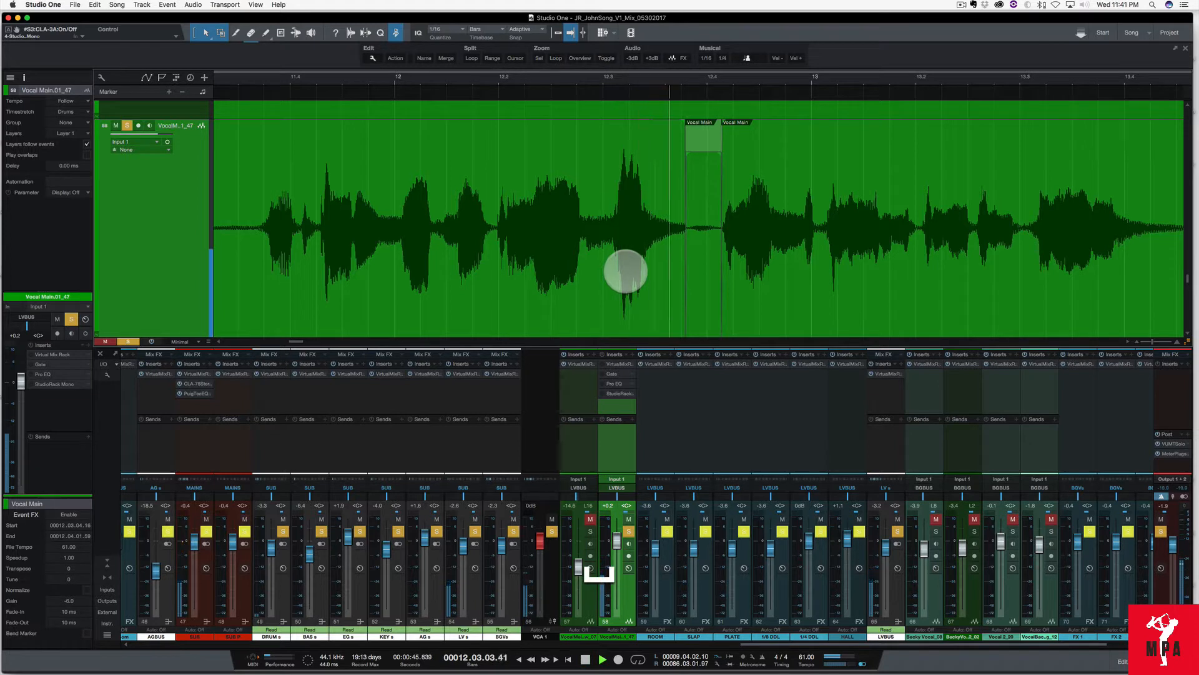
pyautogui.press('space')
# Step: Compare the breath at both levels by undoing its gain reduction, listening, then redoing the reduction and listening again
pyautogui.press('super+z')
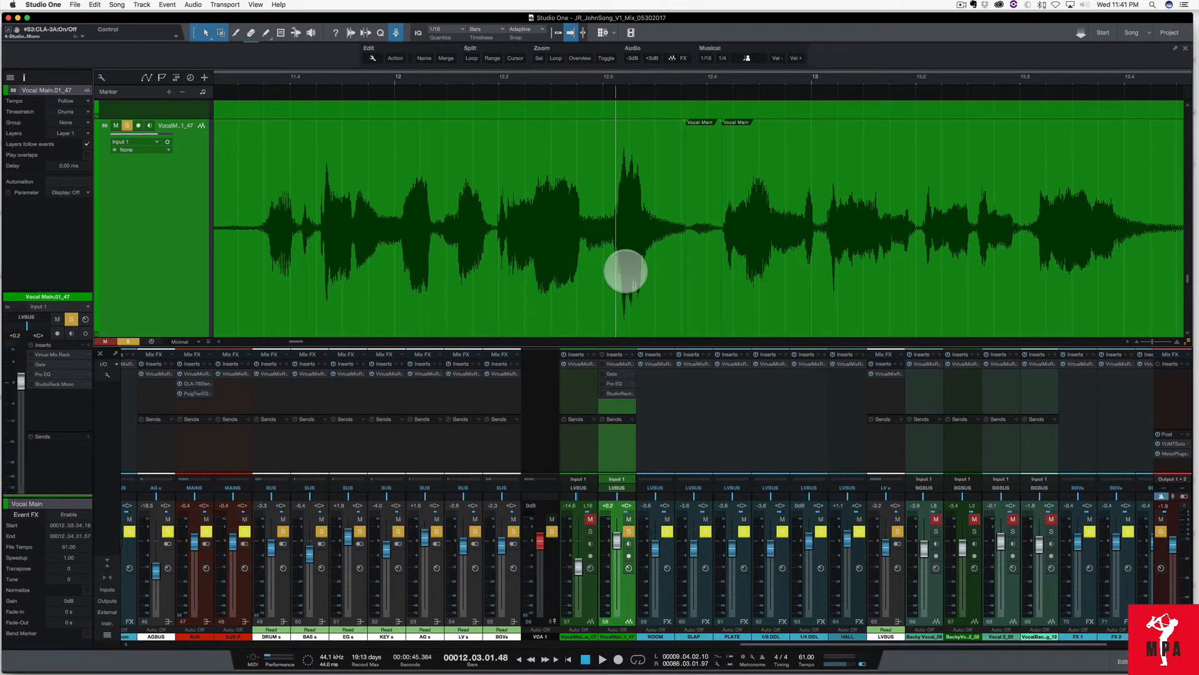
pyautogui.press('space')
pyautogui.press('space')
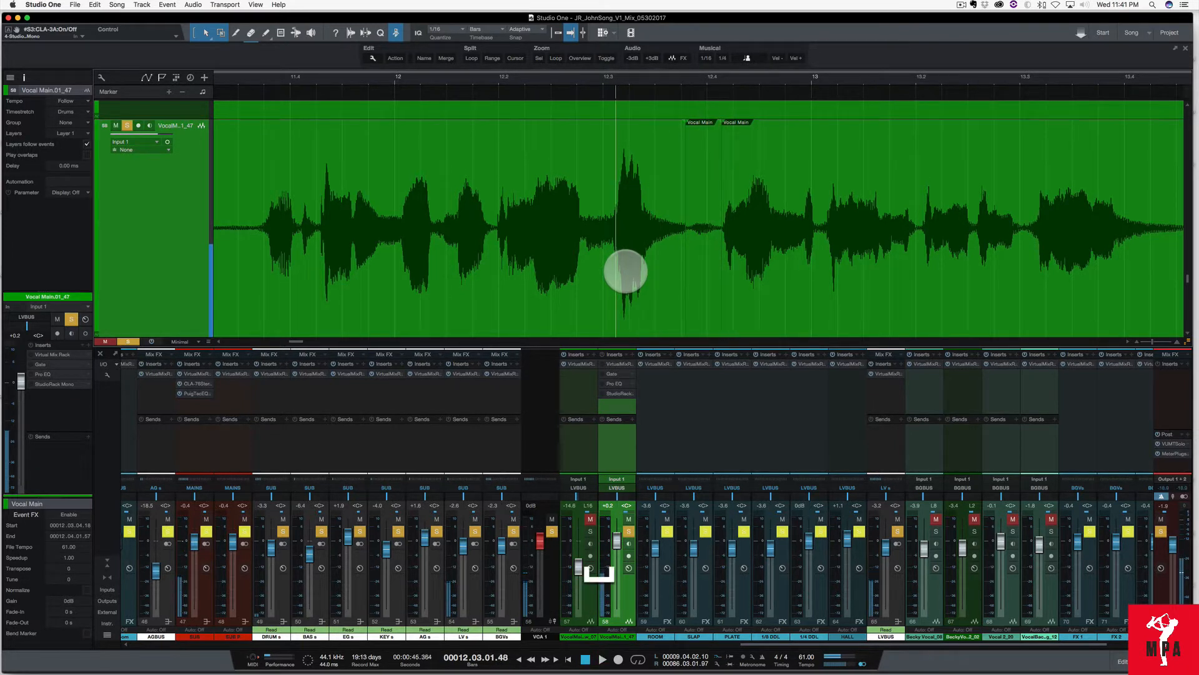
pyautogui.press('super+y')
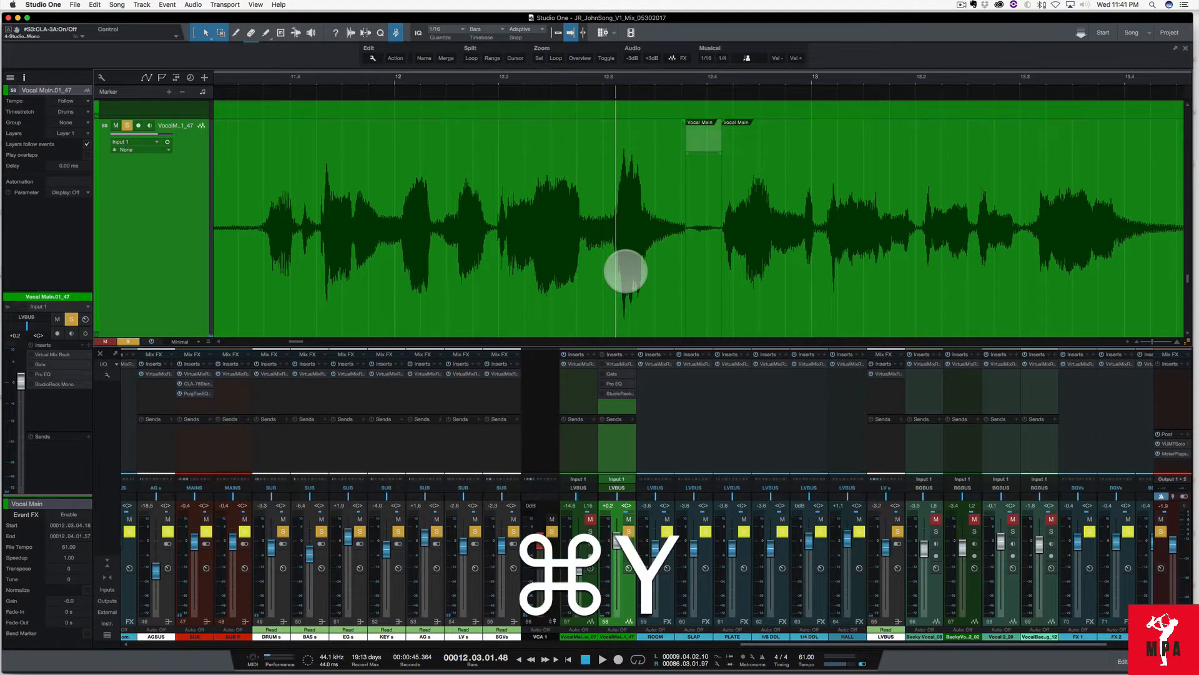
pyautogui.press('space')
pyautogui.press('space')
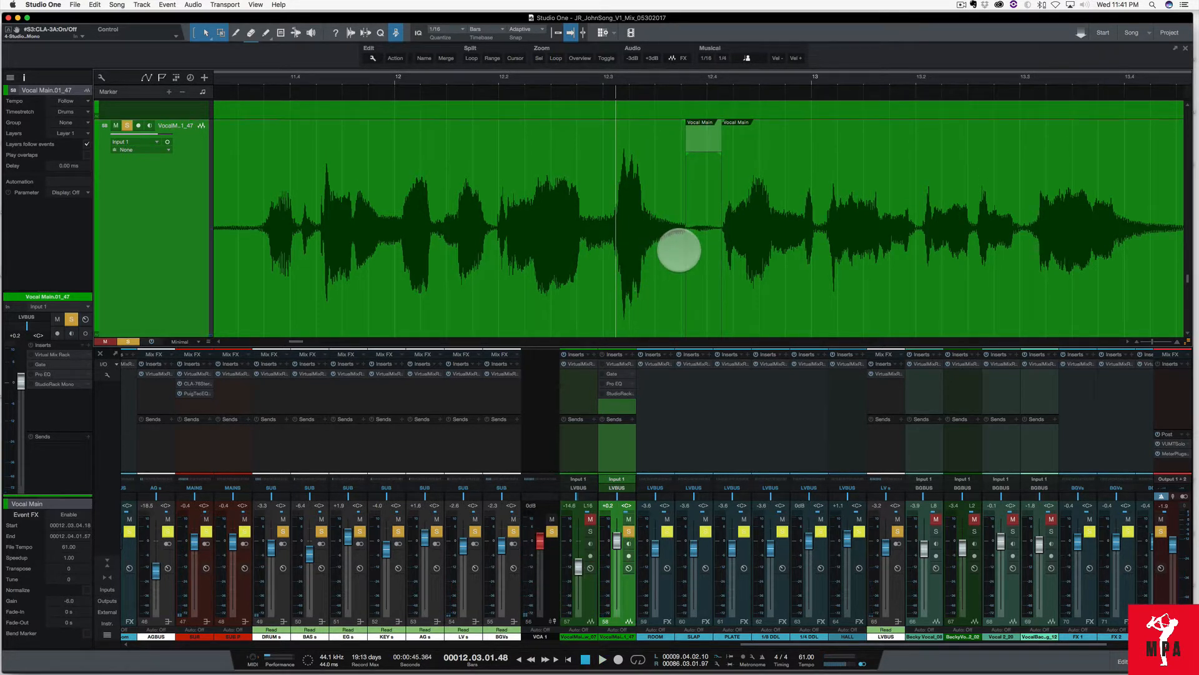
# Step: Search further along the vocal for another breath, auditioning the phrase from the start of bar 17
pyautogui.hscroll(5, 679, 250)
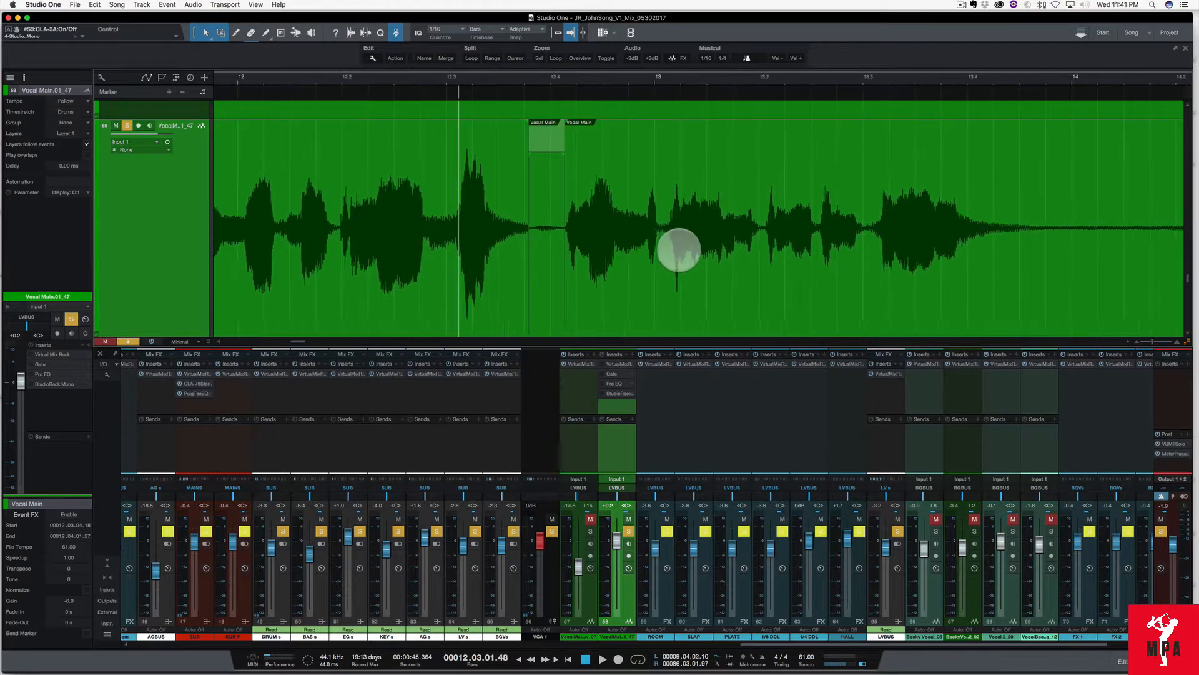
pyautogui.hscroll(15, 769, 257)
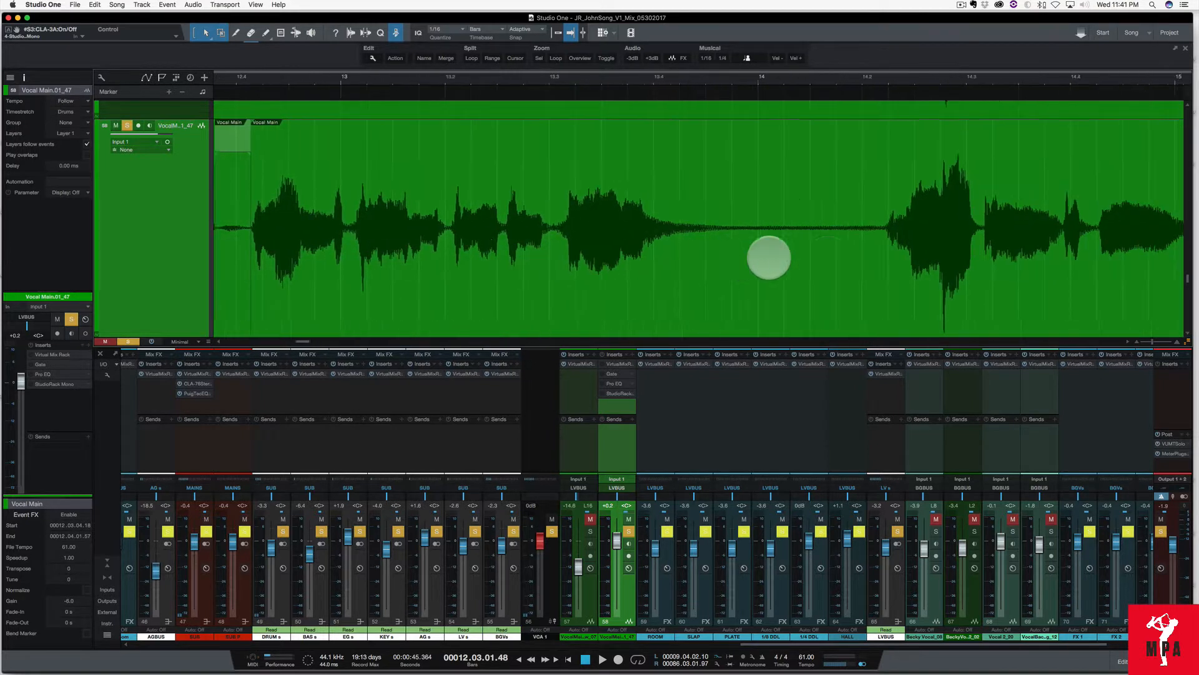
pyautogui.hscroll(4, 769, 258)
pyautogui.click(481, 182)
pyautogui.press('space')
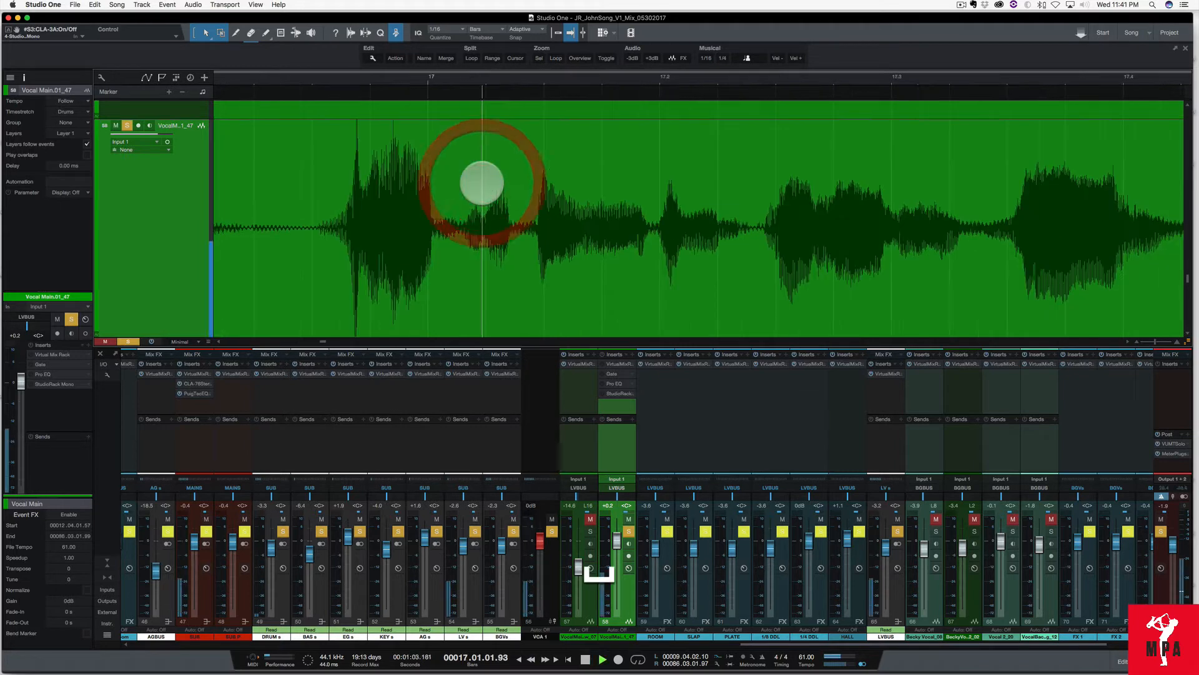
pyautogui.scroll(-10, 642, 196)
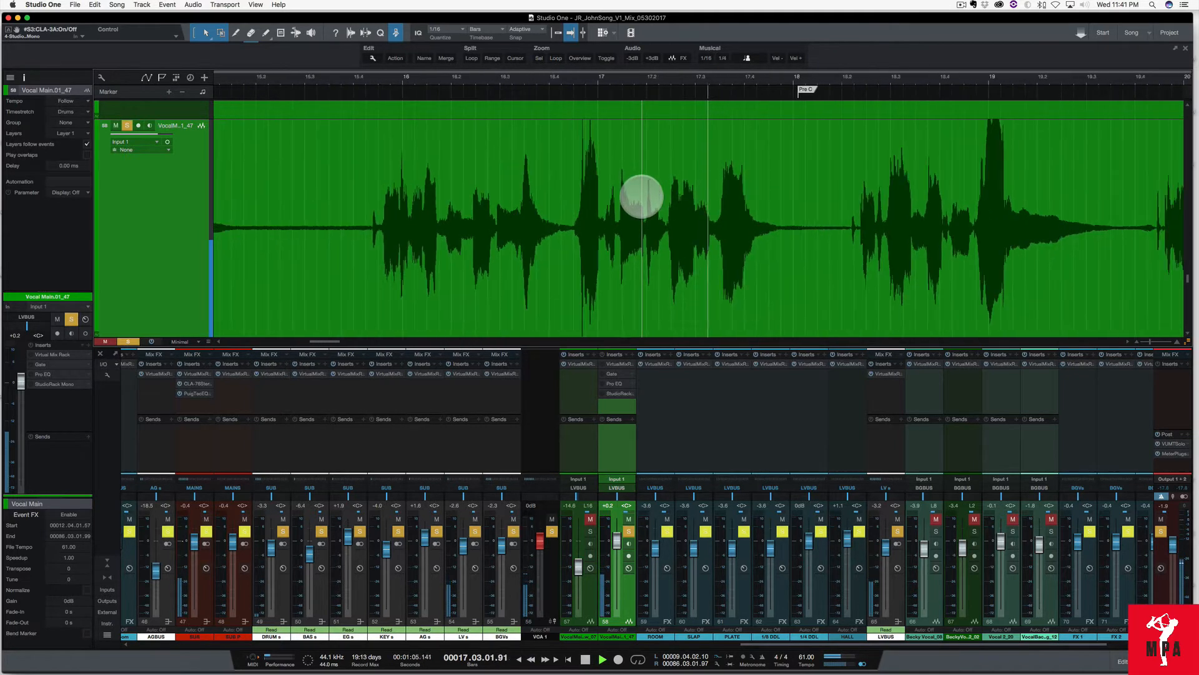
pyautogui.press('space')
# Step: Audition the vocal phrase from bar 18, near beat 4, to check it for a breath
pyautogui.scroll(4, 912, 215)
pyautogui.scroll(5, 912, 214)
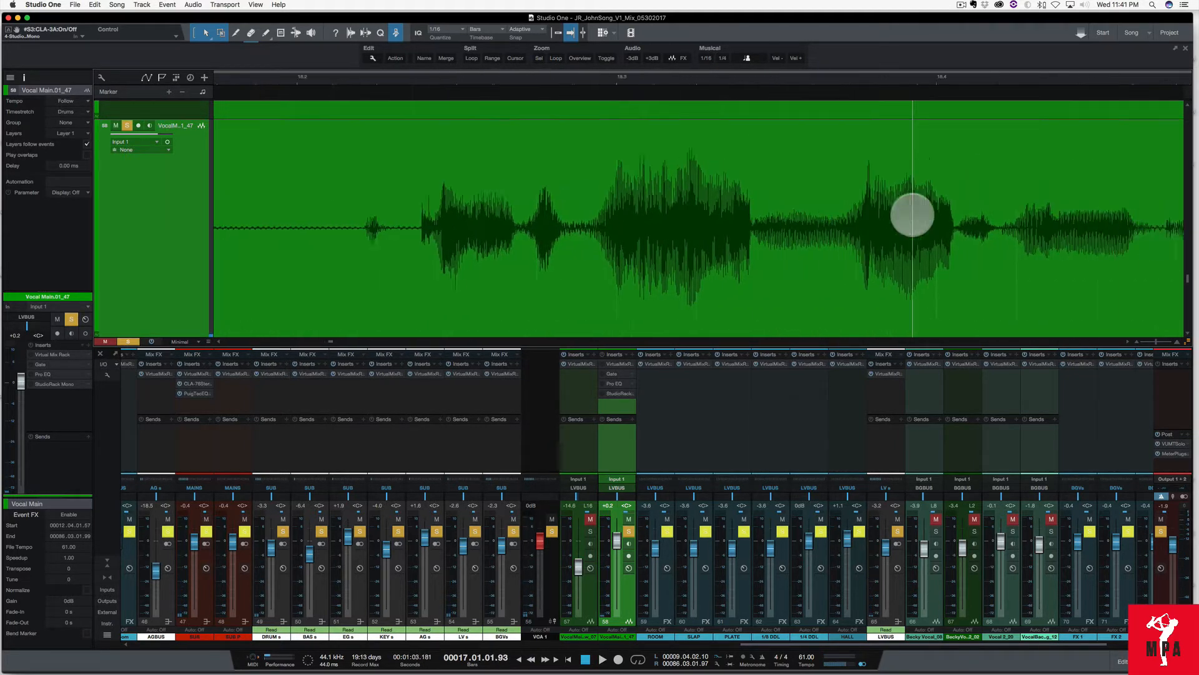
pyautogui.click(682, 189)
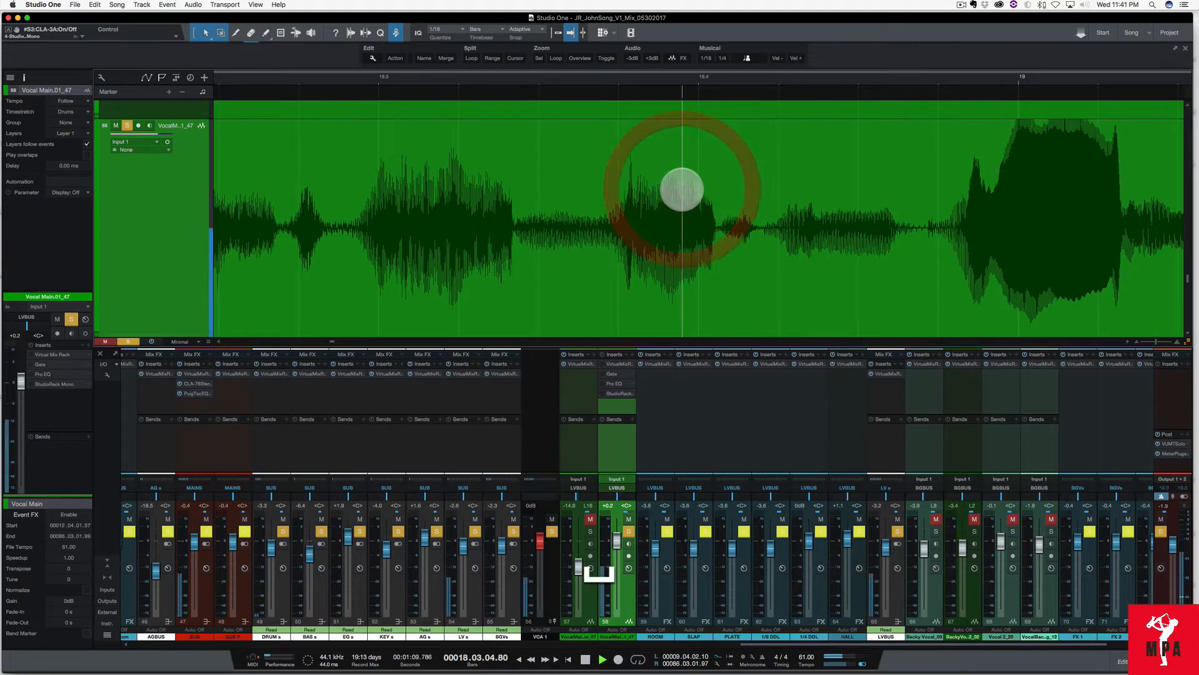
pyautogui.scroll(-3, 766, 233)
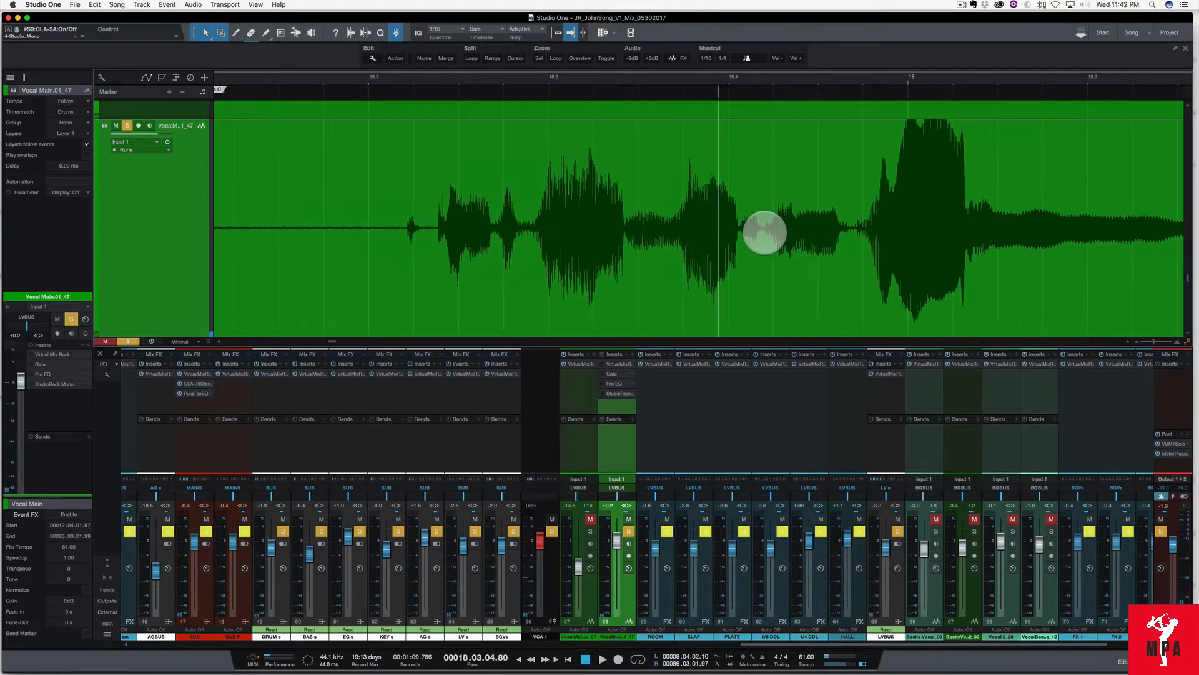
# Step: Audition the quiet passage before bar 20, starting from bar 19, beat 3, to pinpoint the breath
pyautogui.hscroll(10, 765, 233)
pyautogui.click(827, 197)
pyautogui.press('space')
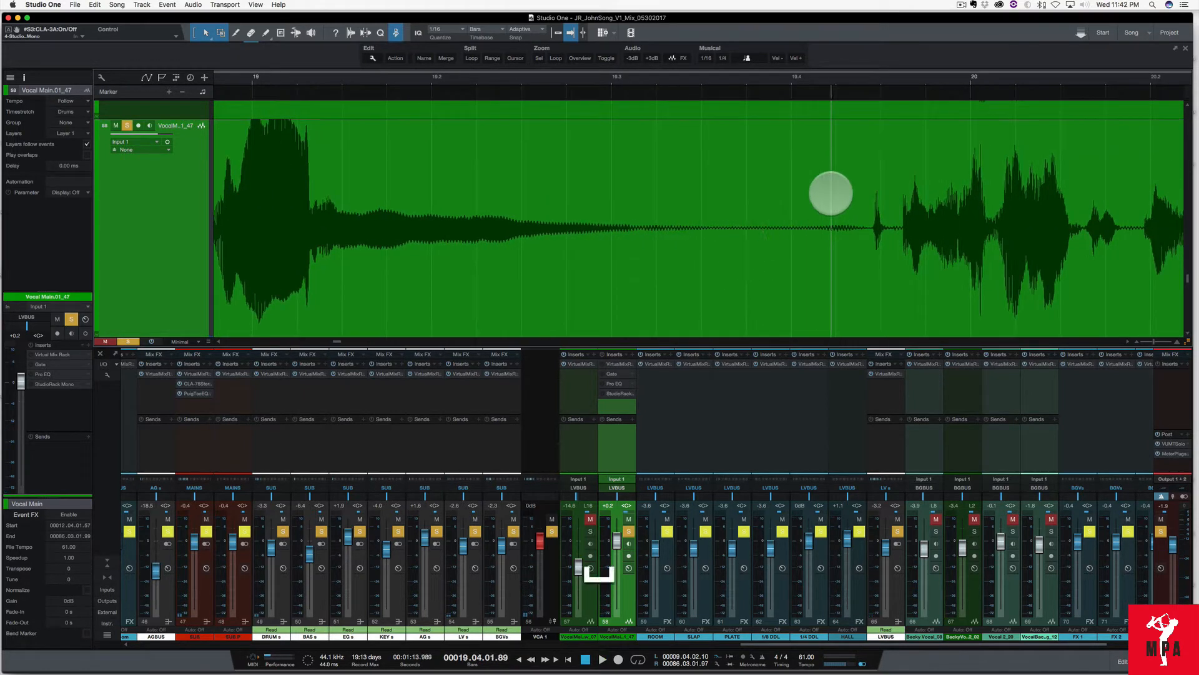
pyautogui.click(735, 187)
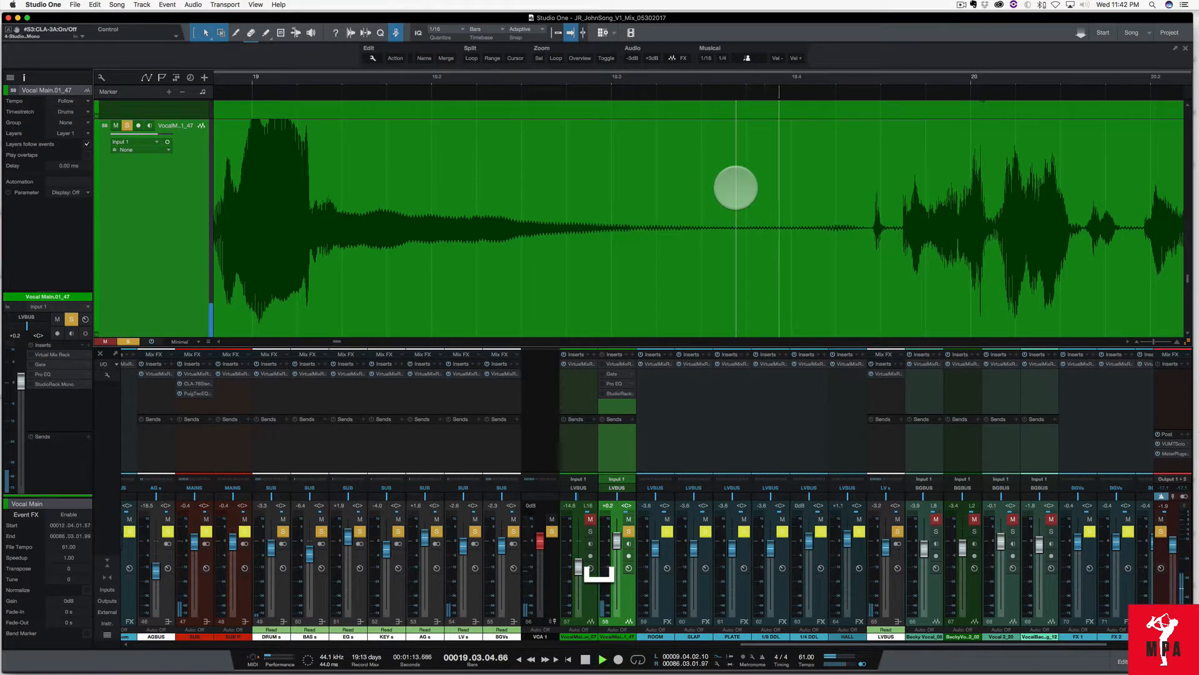
pyautogui.press('space')
pyautogui.press('space')
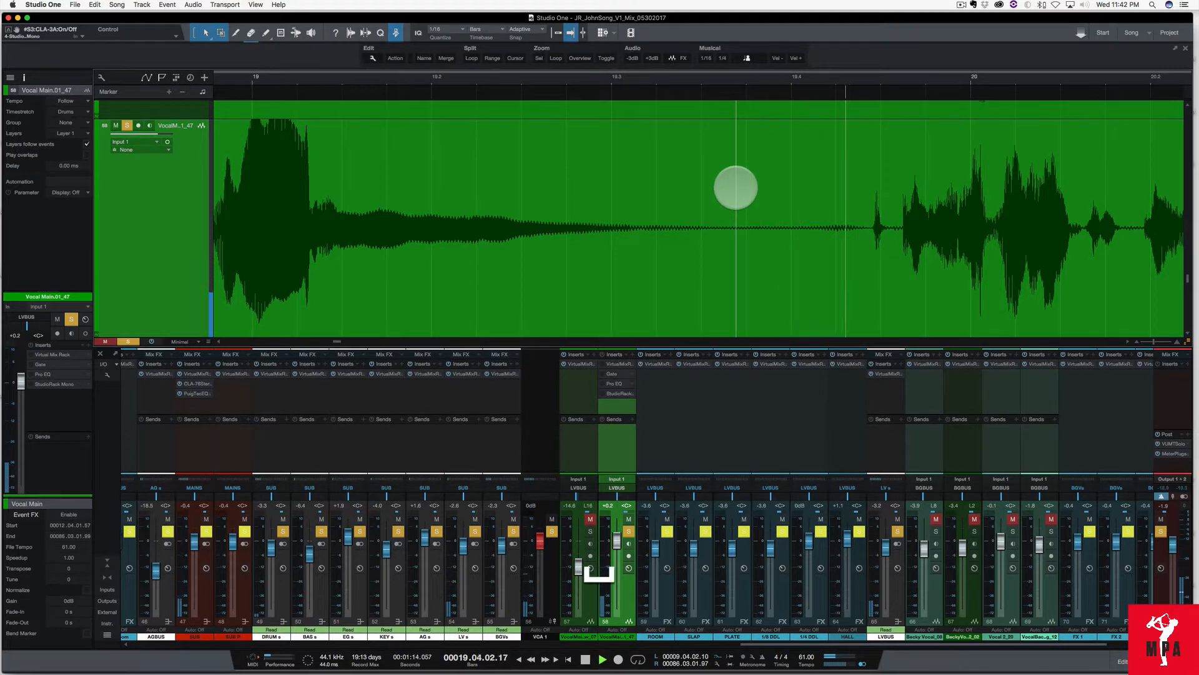
pyautogui.press('space')
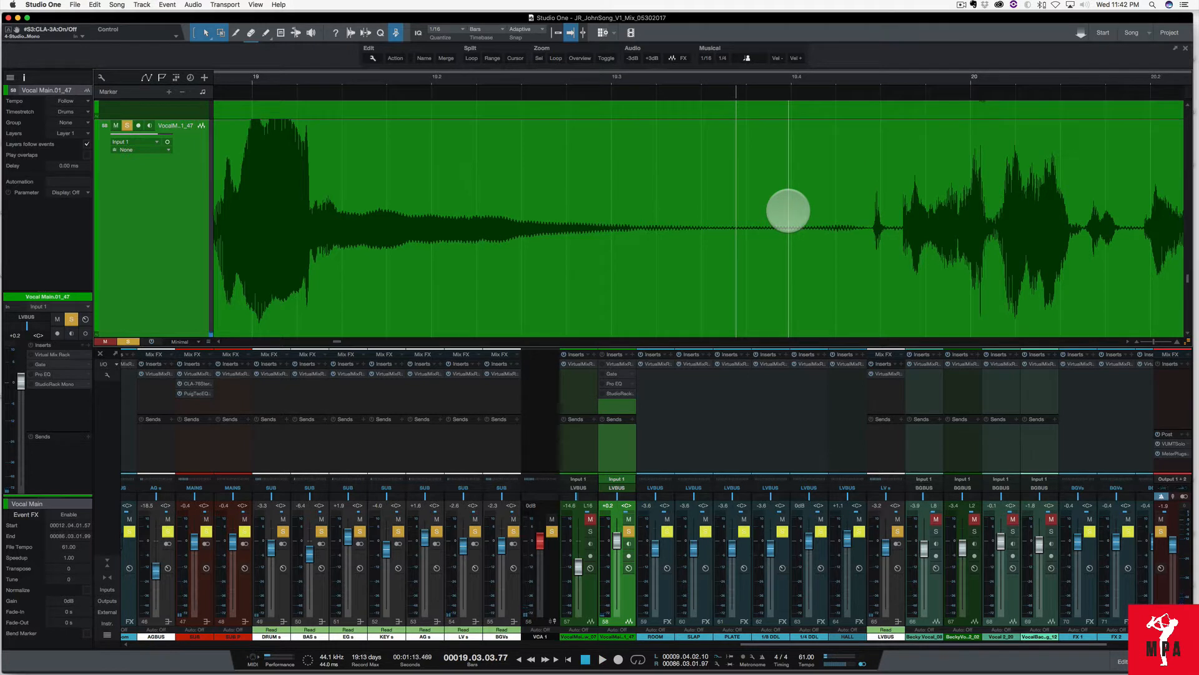
# Step: Split the quiet breath around bar 19, beat 4, into its own event with gain reduced to -6 dB, and audition the result
pyautogui.moveTo(788, 210); pyautogui.dragTo(870, 229)
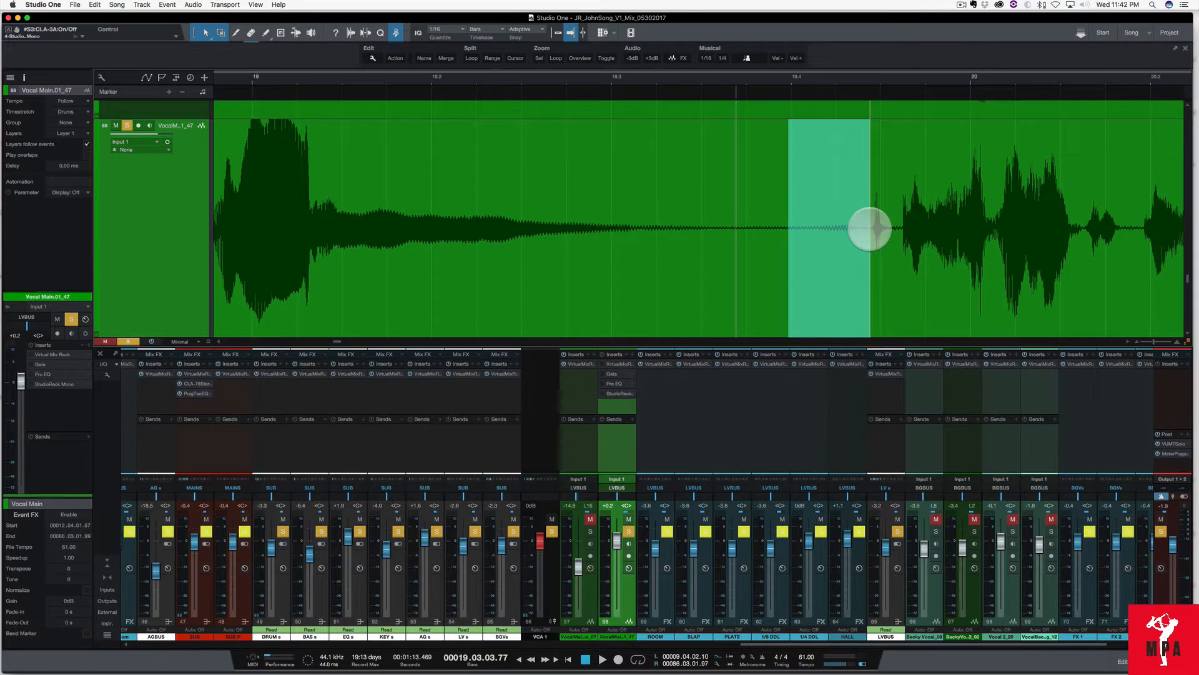
pyautogui.hotkey('ctrl', 'alt', 'space')
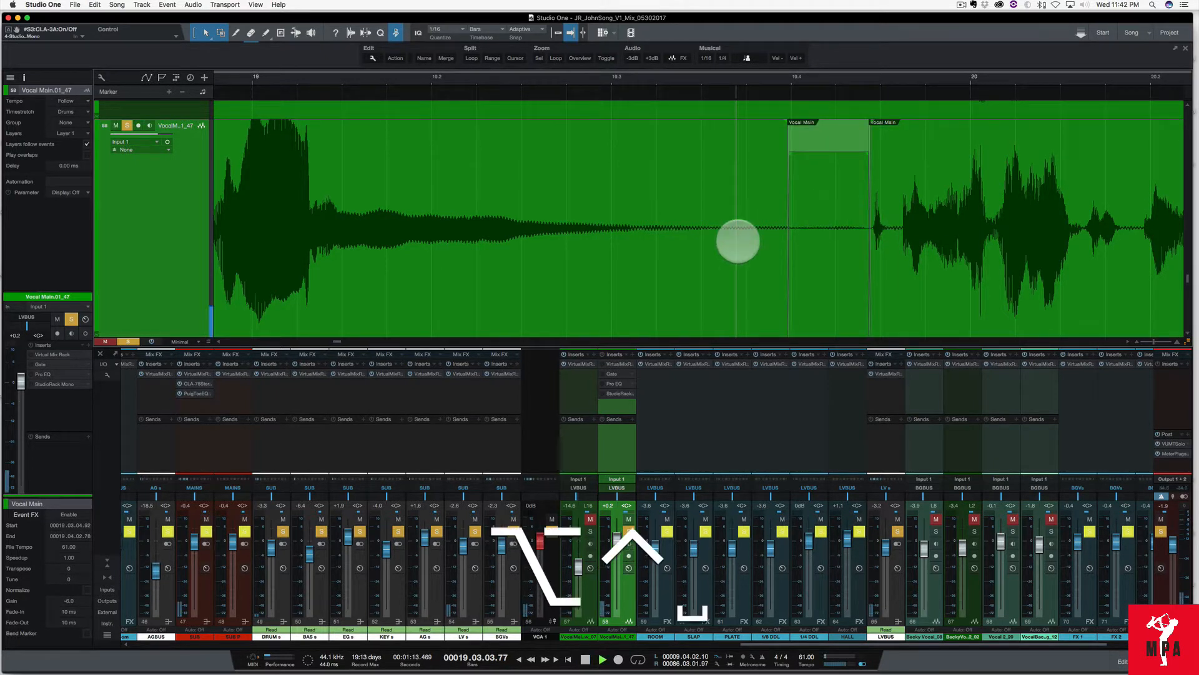
pyautogui.press('space')
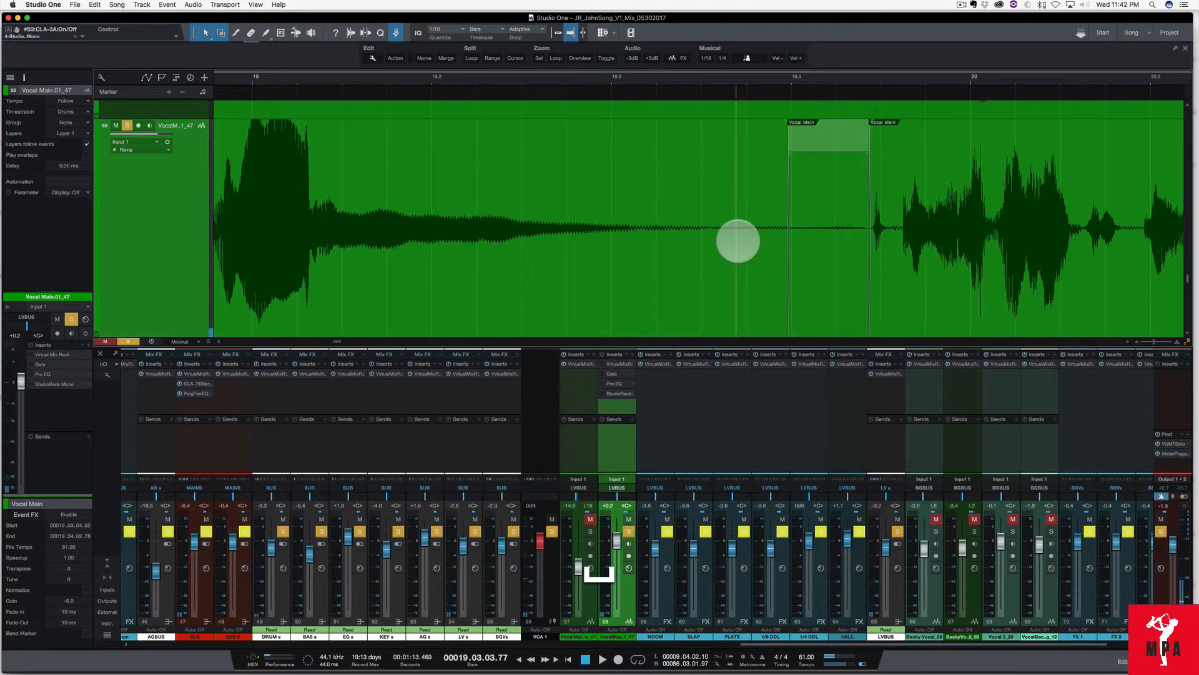
pyautogui.click(557, 180)
pyautogui.press('space')
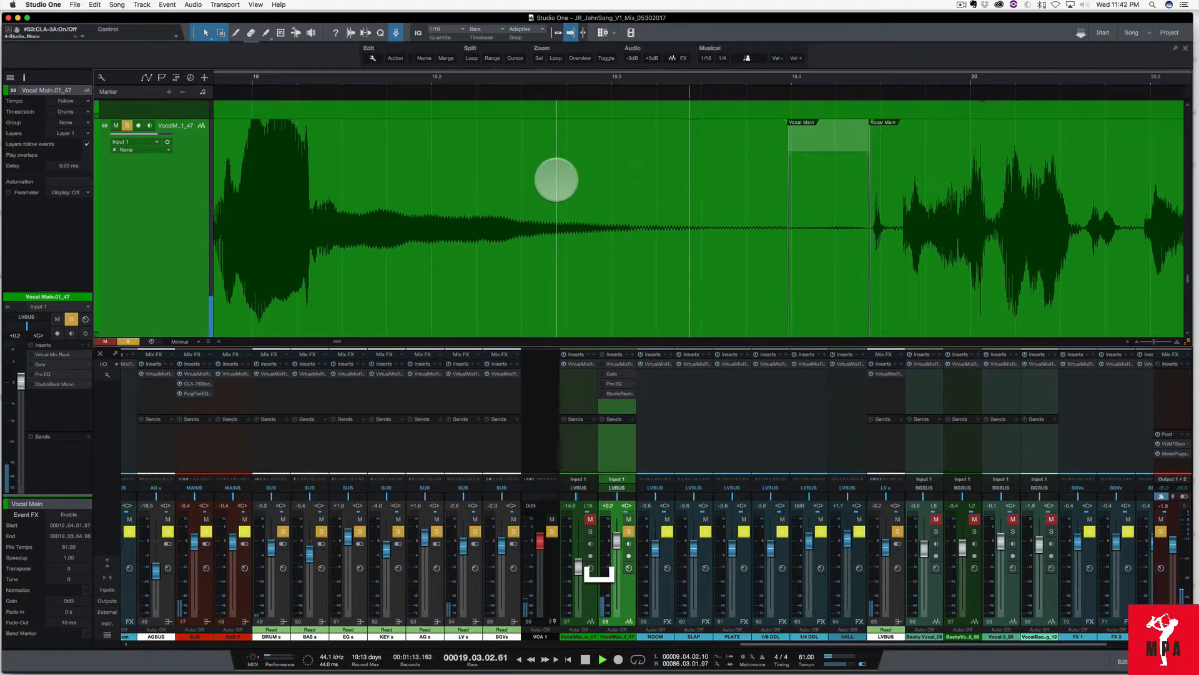
# Step: Undo the fades, the gain reduction and the split of the quiet breath around bar 19, beat 4
pyautogui.press('space')
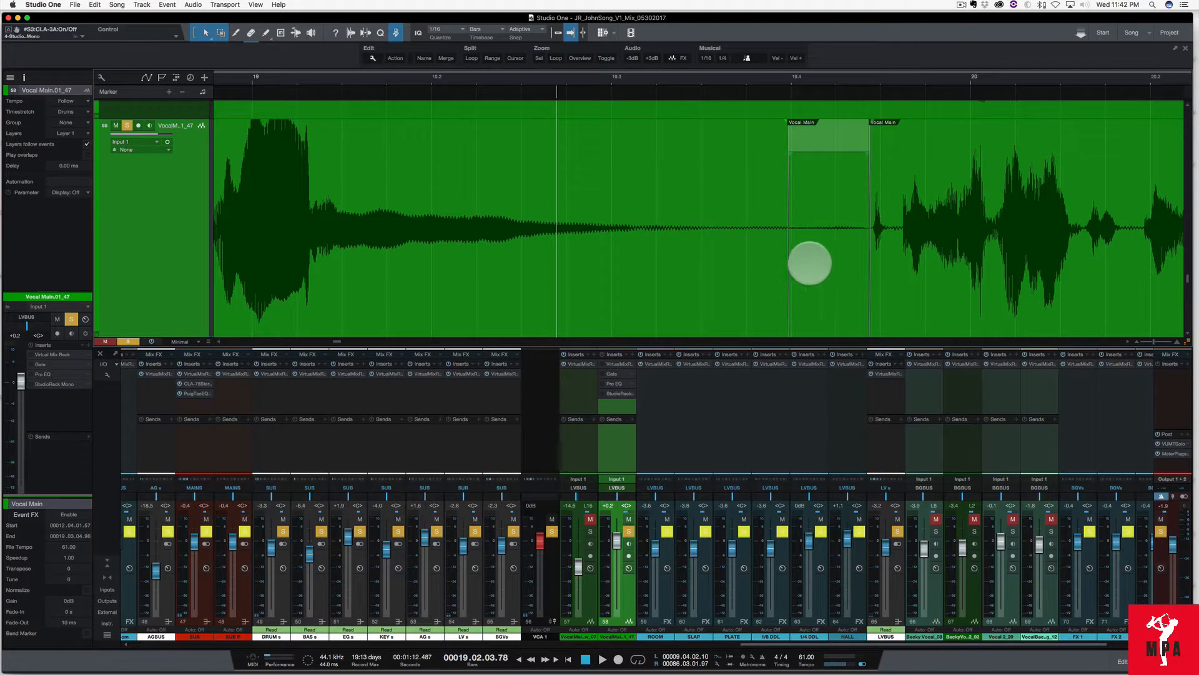
pyautogui.click(822, 268)
pyautogui.press('super+z')
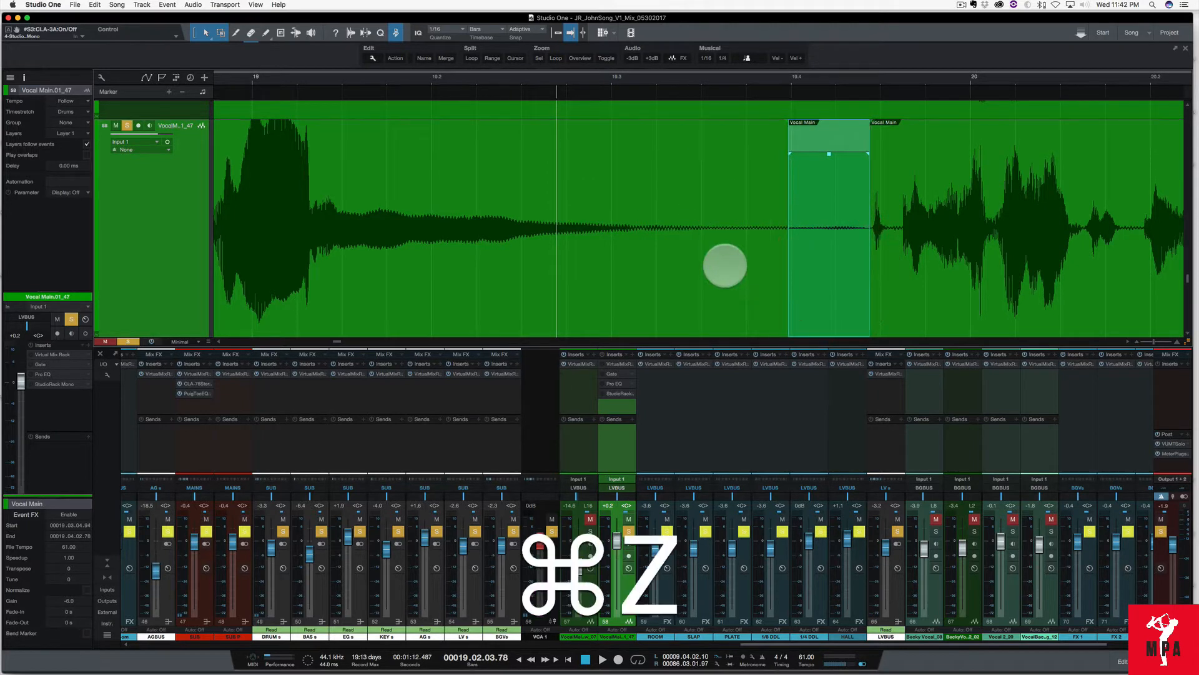
pyautogui.press('super+z')
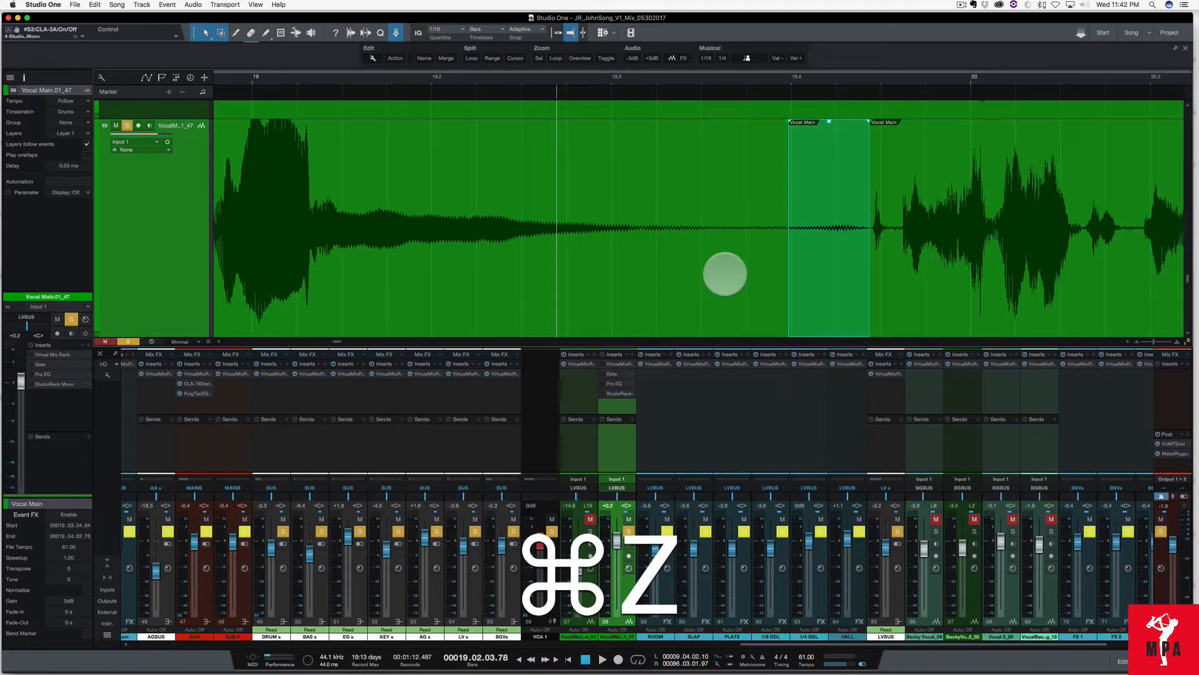
pyautogui.press('super+z')
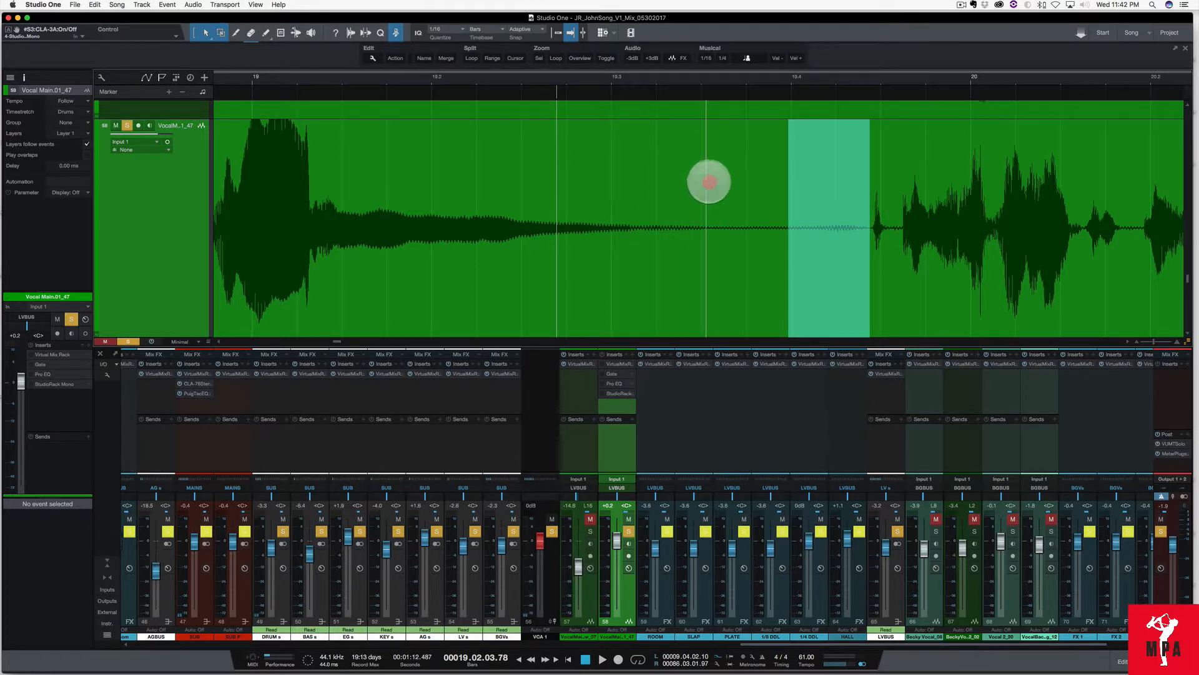
# Step: Split a wider stretch, from midway through bar 19, beat 3, to the same end, with -6 dB gain and 10 ms fades, and audition it
pyautogui.moveTo(706, 181); pyautogui.dragTo(869, 203)
pyautogui.hotkey('ctrl', 'alt', '`')
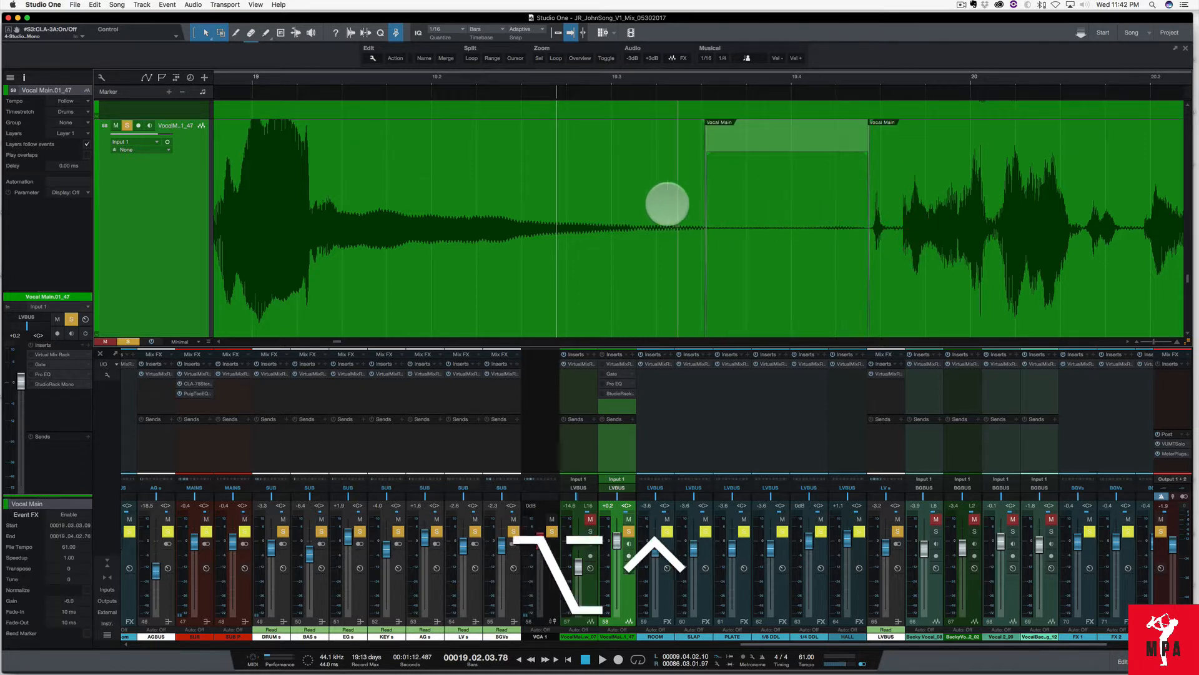
pyautogui.press('space')
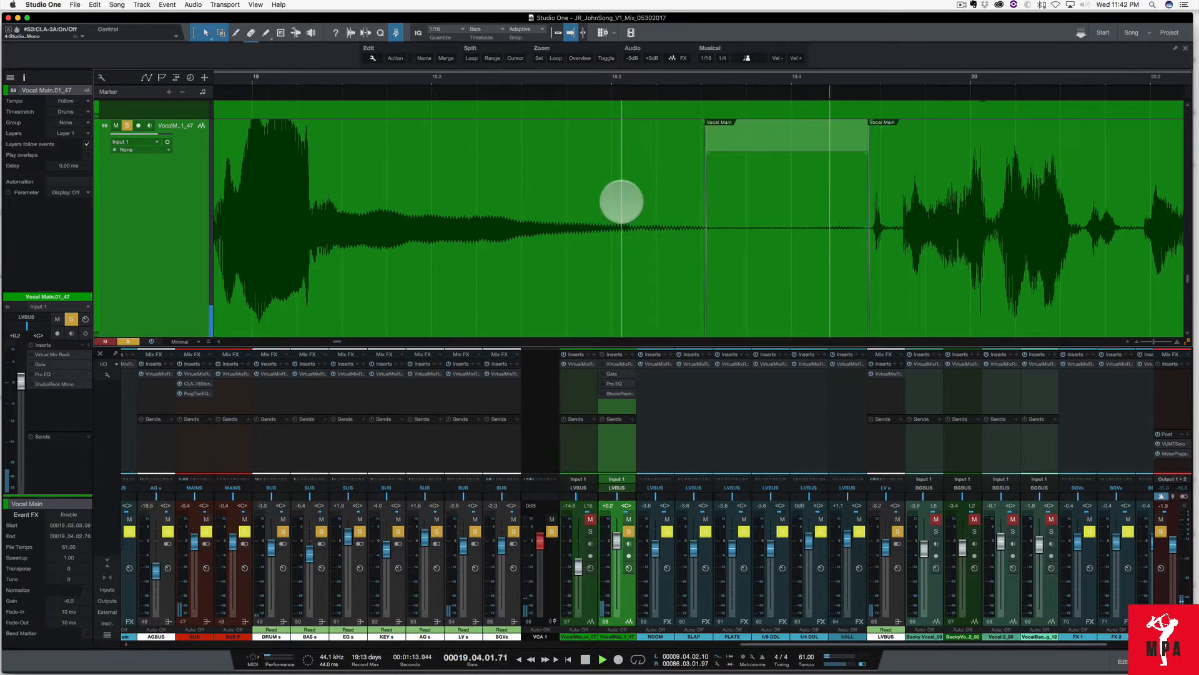
pyautogui.press('space')
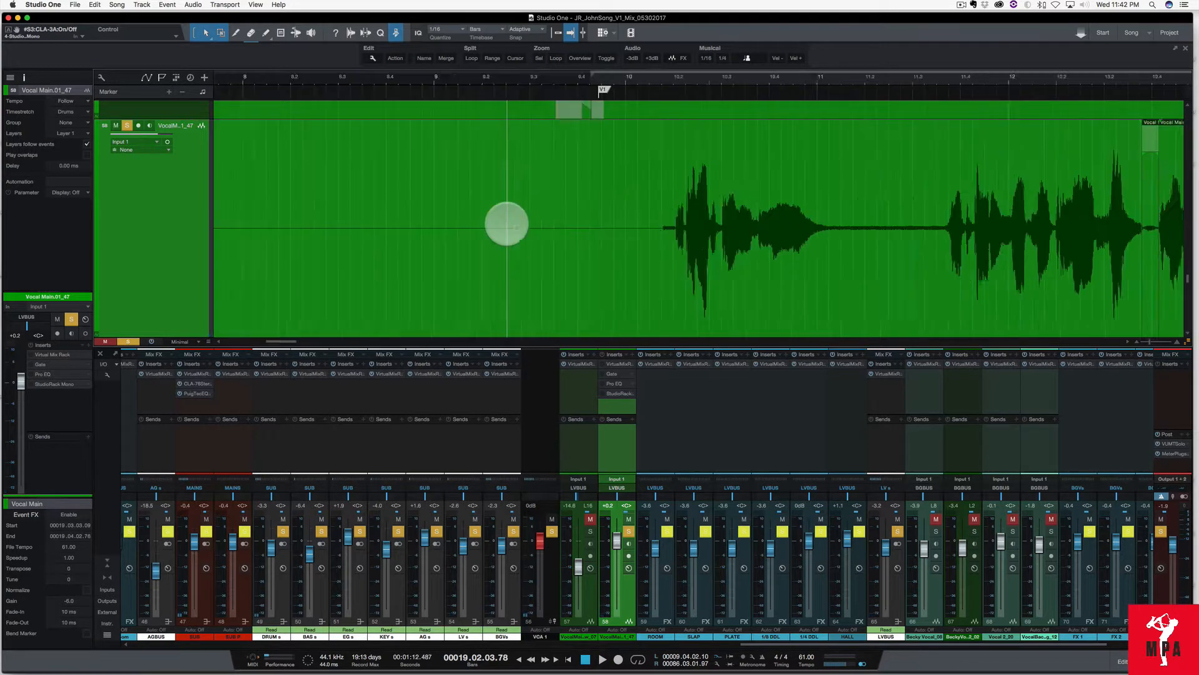
# Step: Audition the vocal's first phrase in bar 10, starting just before beat 2, to locate the short noise ahead of it
pyautogui.hscroll(5, 506, 225)
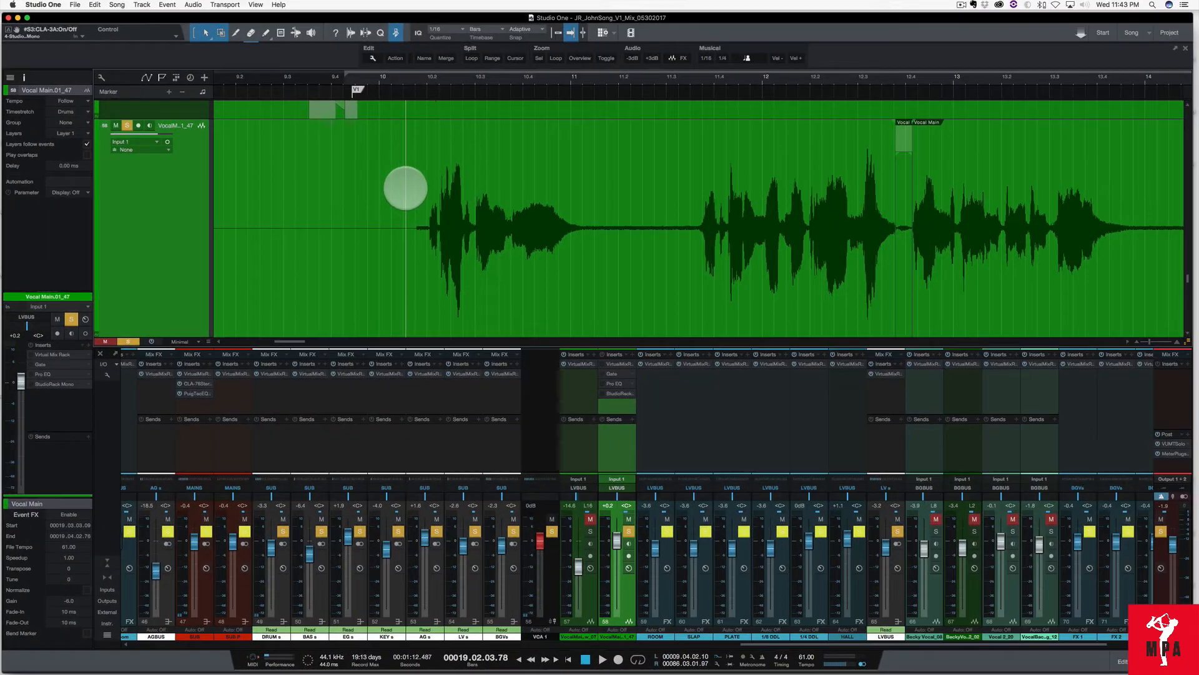
pyautogui.scroll(6, 446, 189)
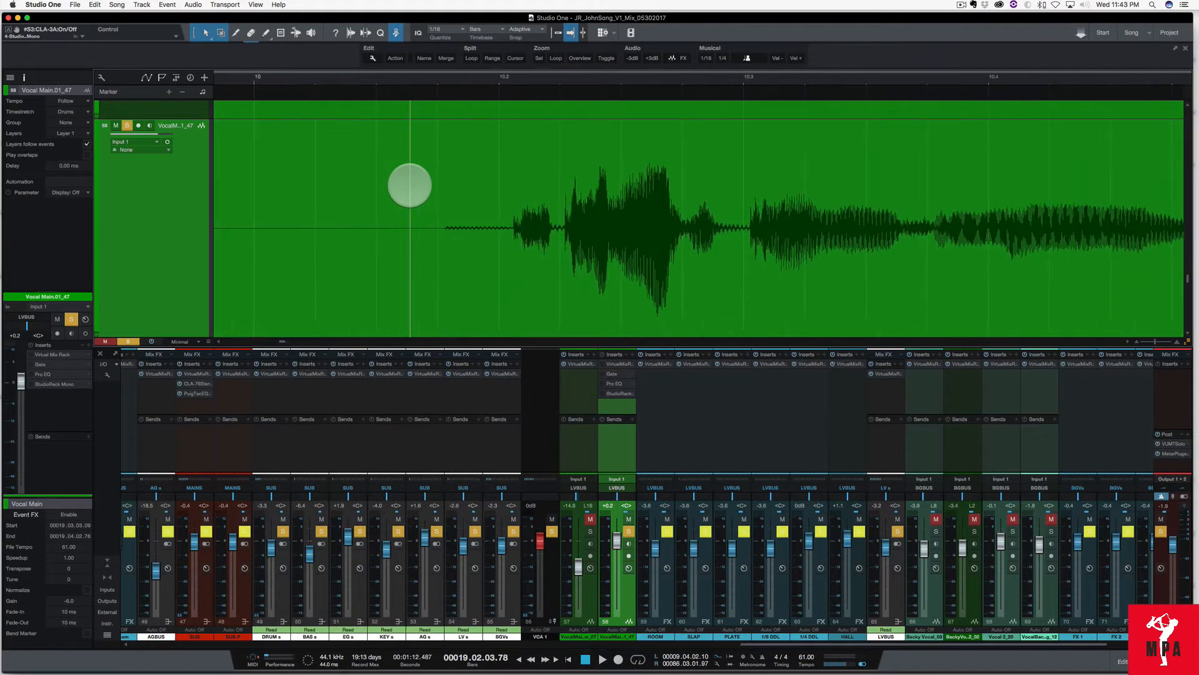
pyautogui.click(433, 183)
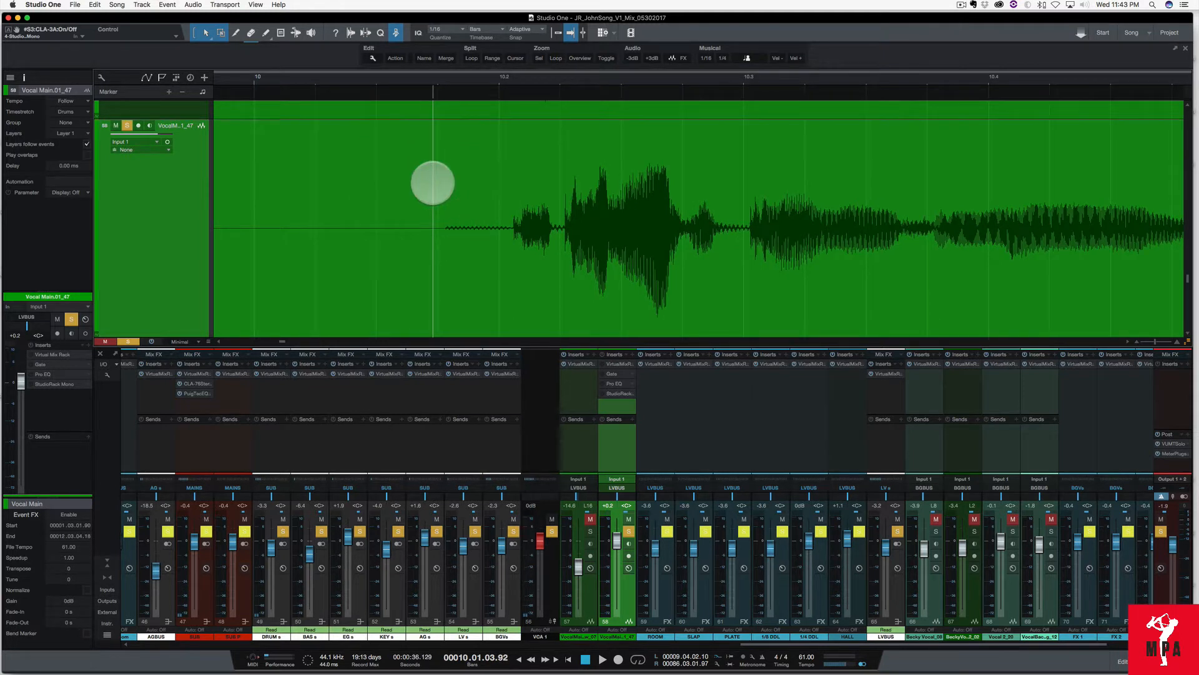
pyautogui.press('space')
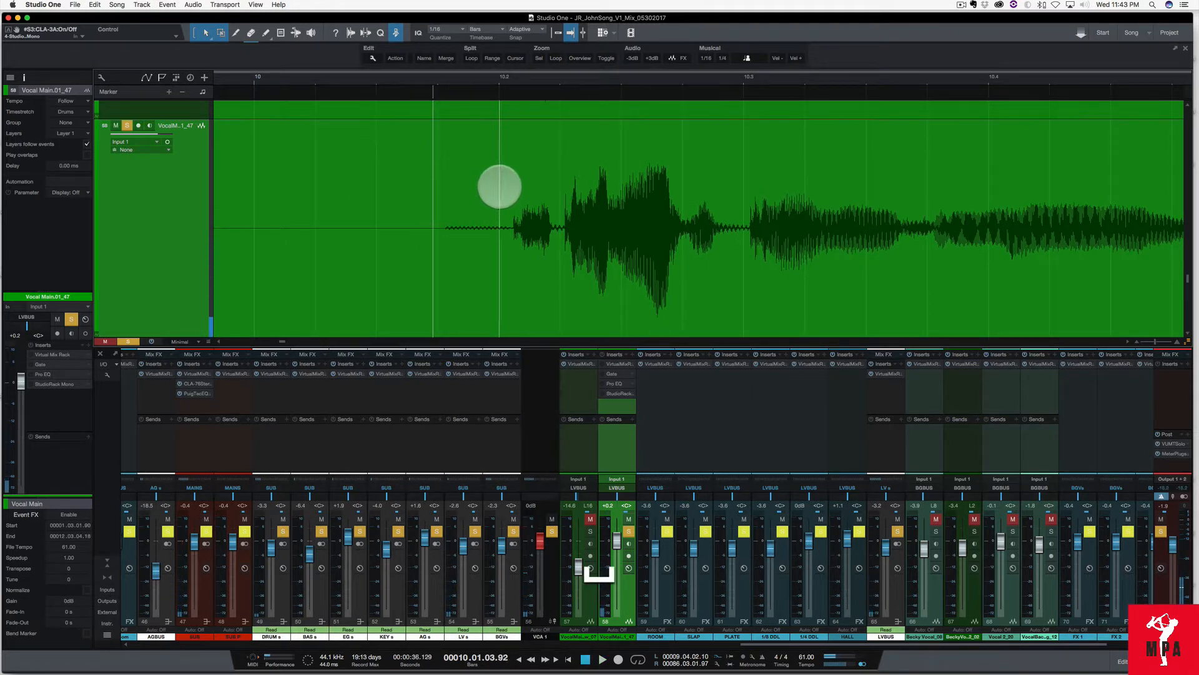
pyautogui.click(439, 186)
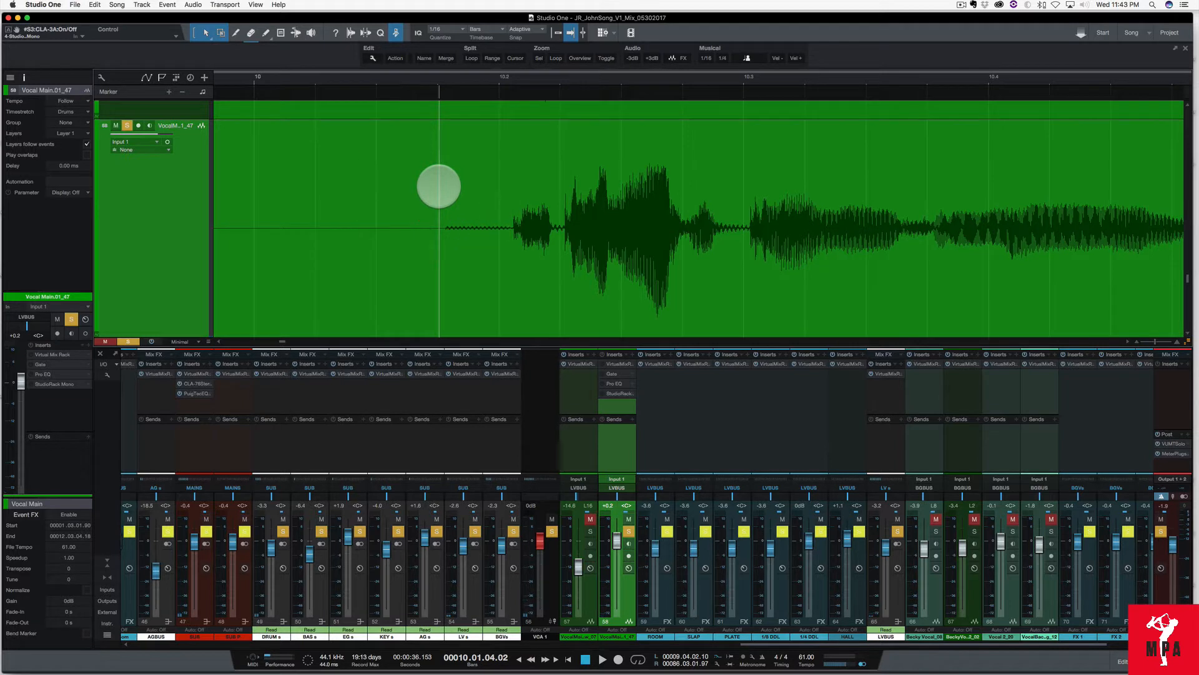
pyautogui.press('space')
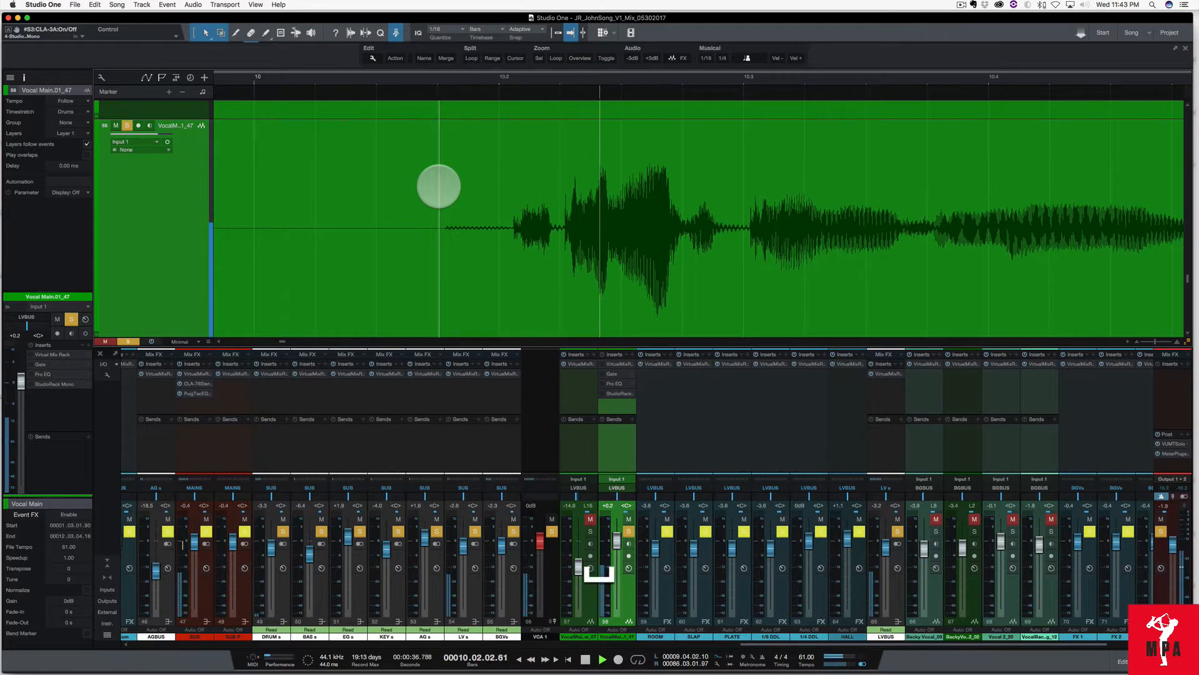
pyautogui.press('space')
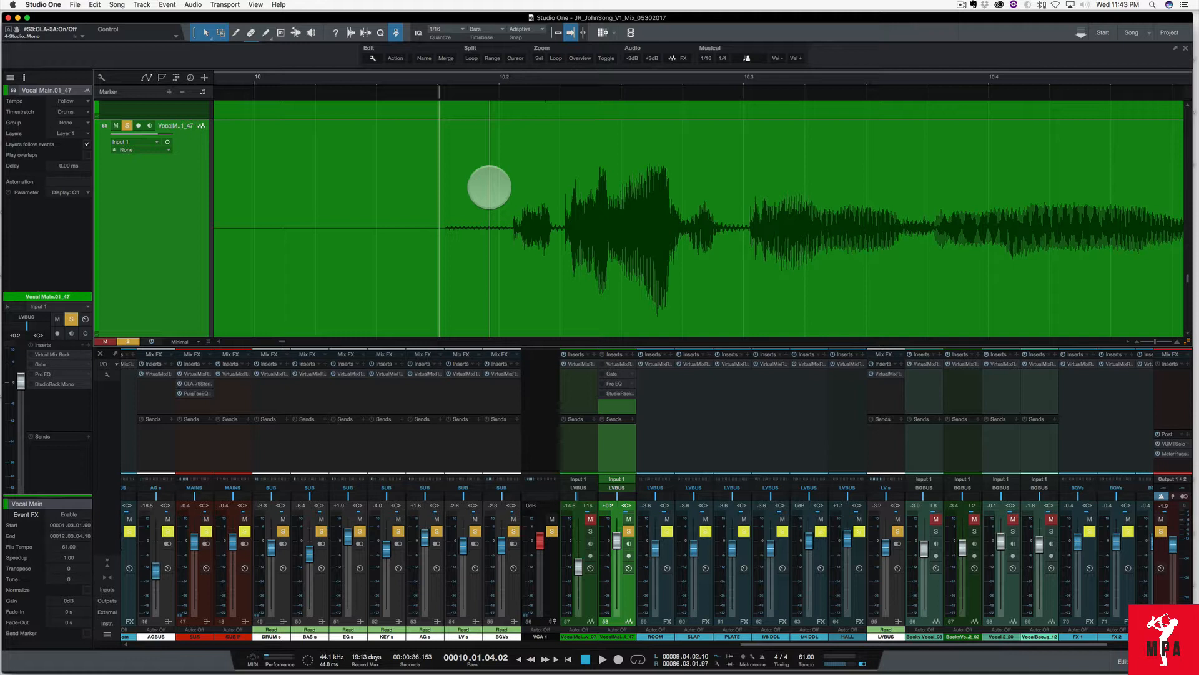
# Step: Split the short sound just after bar 10, beat 2, into its own event with -6 dB gain and short fades, and audition it
pyautogui.moveTo(509, 193); pyautogui.dragTo(552, 193)
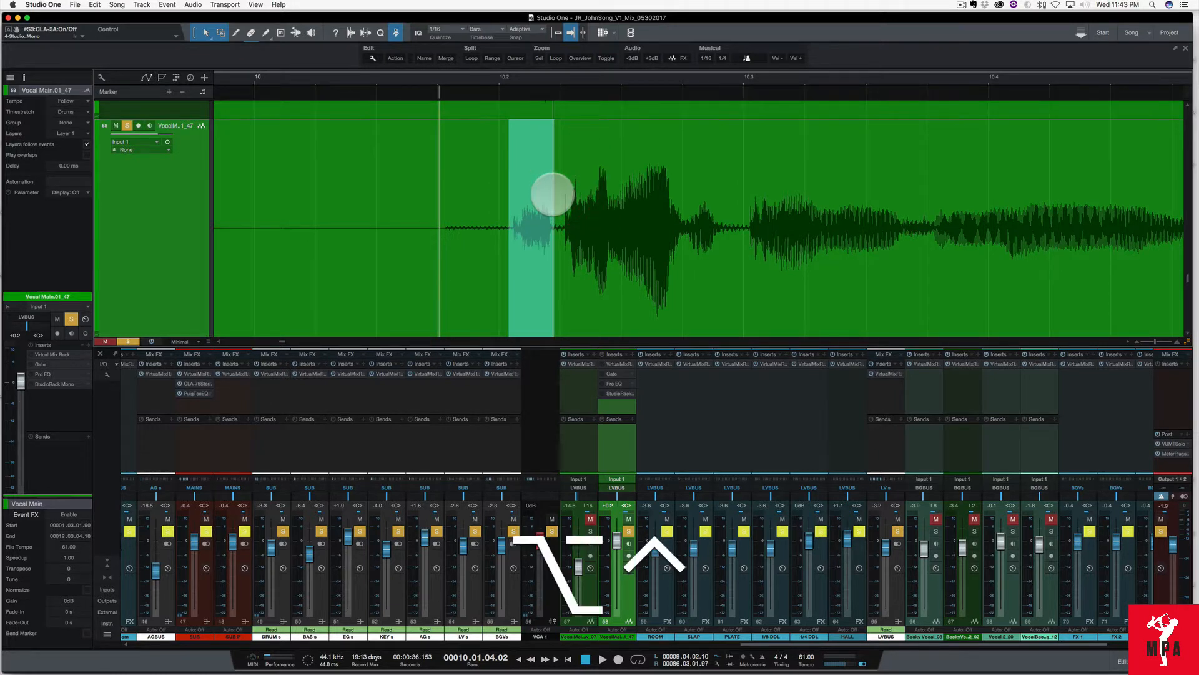
pyautogui.hotkey('ctrl', 'alt', '`')
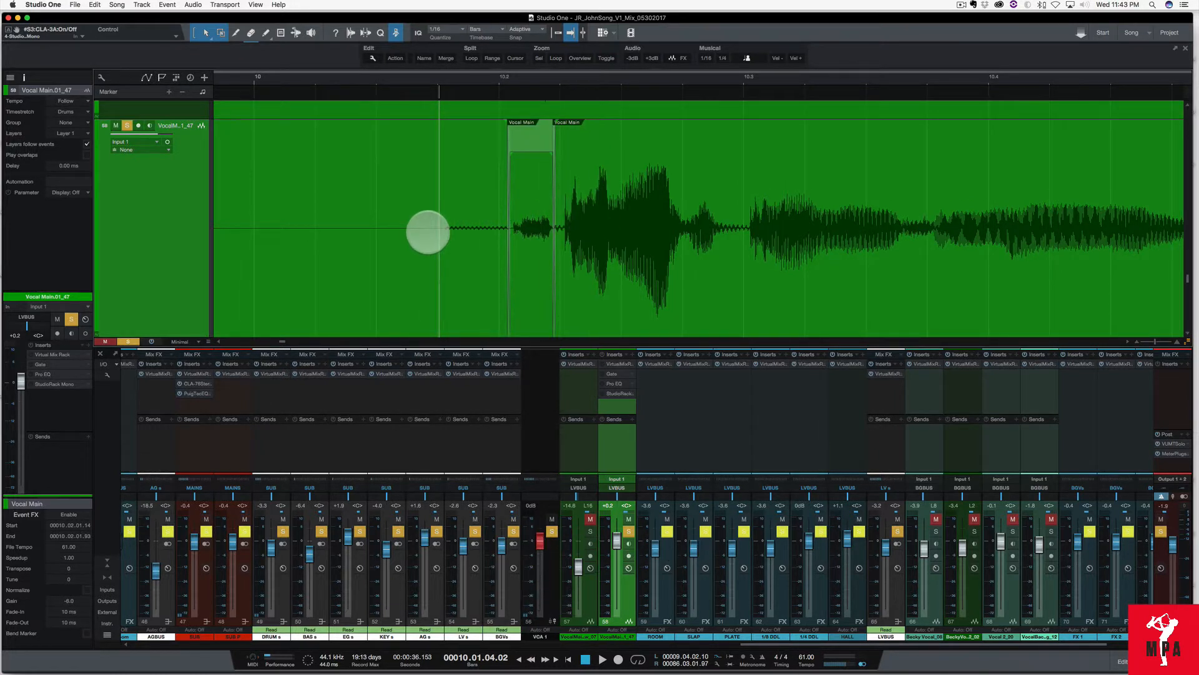
pyautogui.press('space')
# Step: Compare the split sound with and without its gain reduction by undoing the change, auditioning it, and redoing the gain and fades
pyautogui.press('super+z')
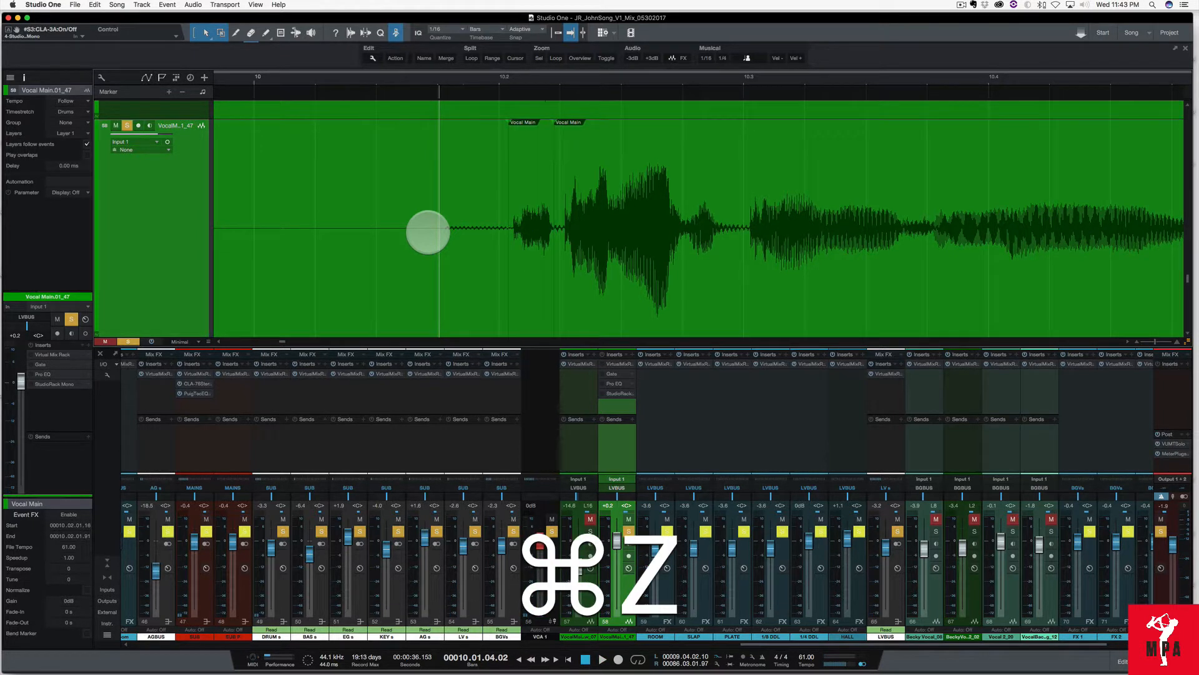
pyautogui.press('space')
pyautogui.press('space')
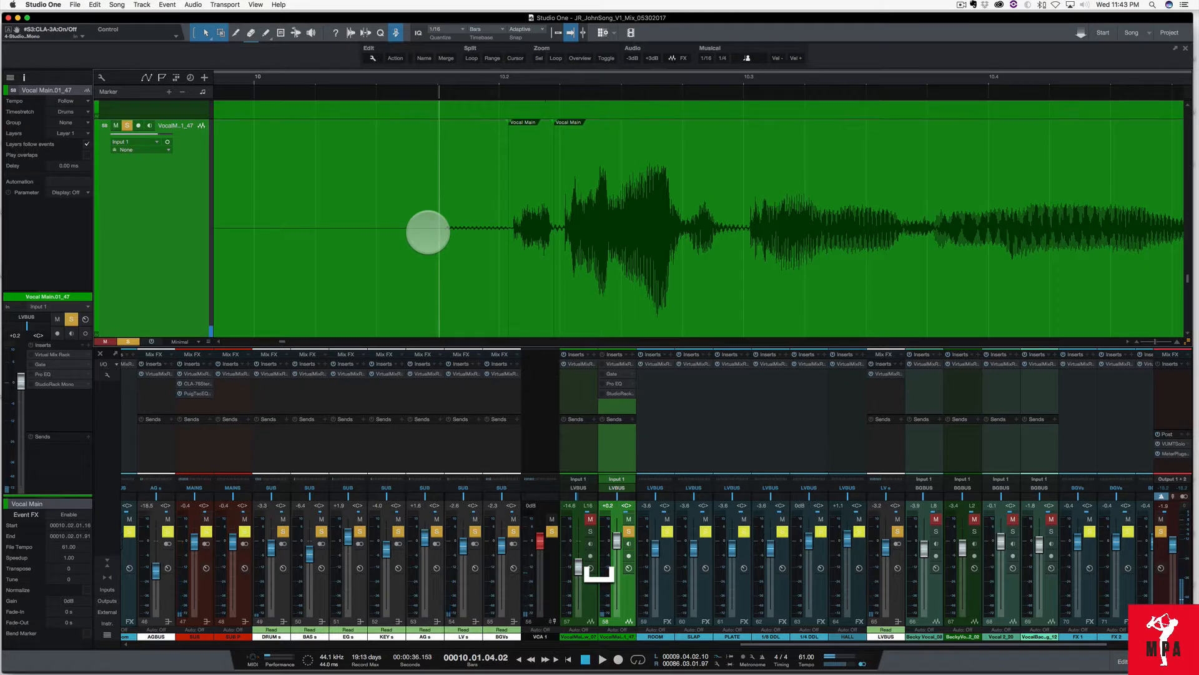
pyautogui.press('super+y')
pyautogui.press('space')
pyautogui.press('space')
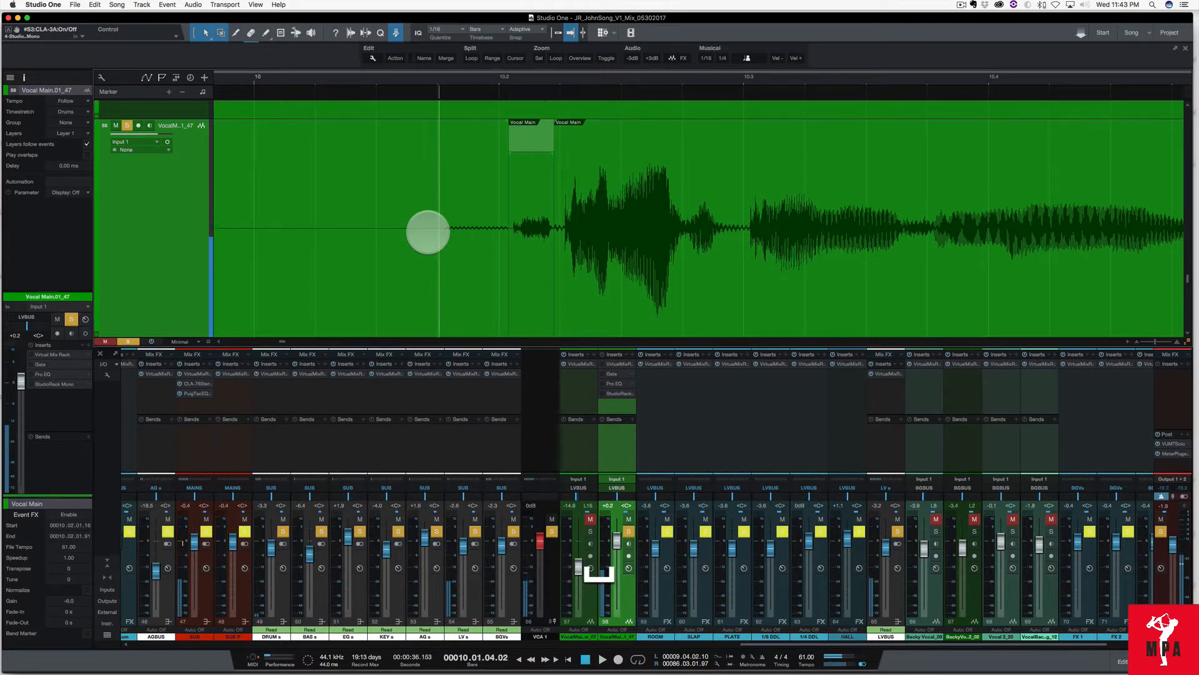
pyautogui.press('super+y')
pyautogui.press('space')
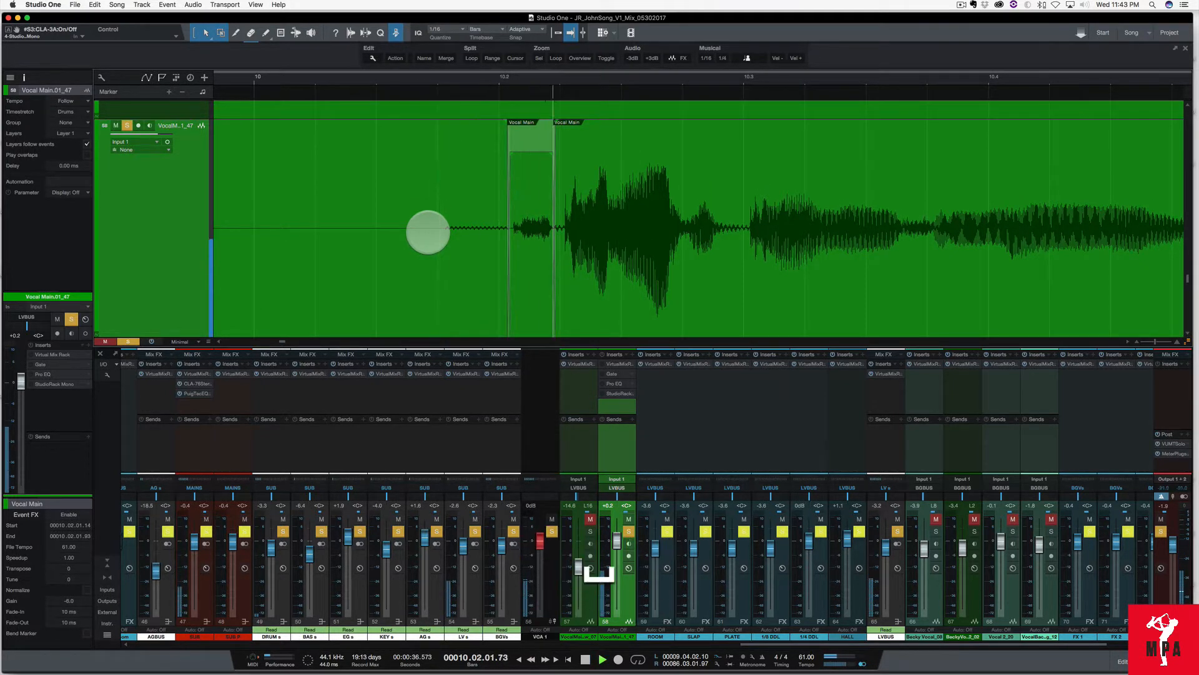
pyautogui.press('space')
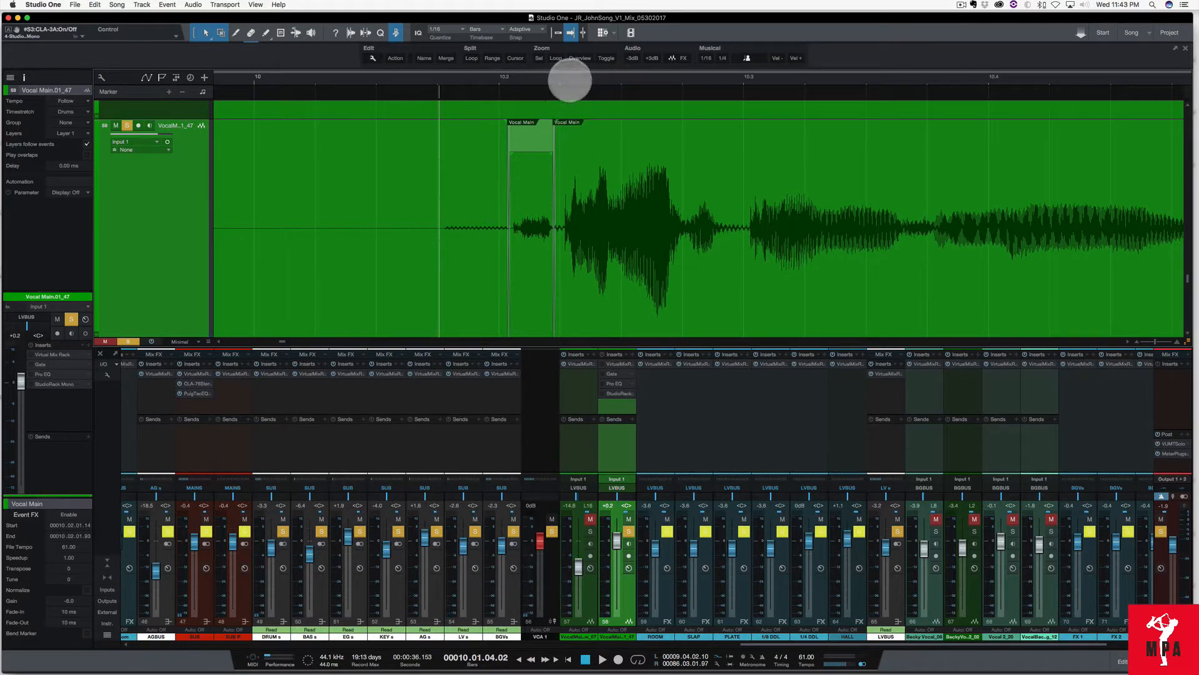
pyautogui.click(558, 61)
pyautogui.moveTo(560, 63); pyautogui.dragTo(560, 61)
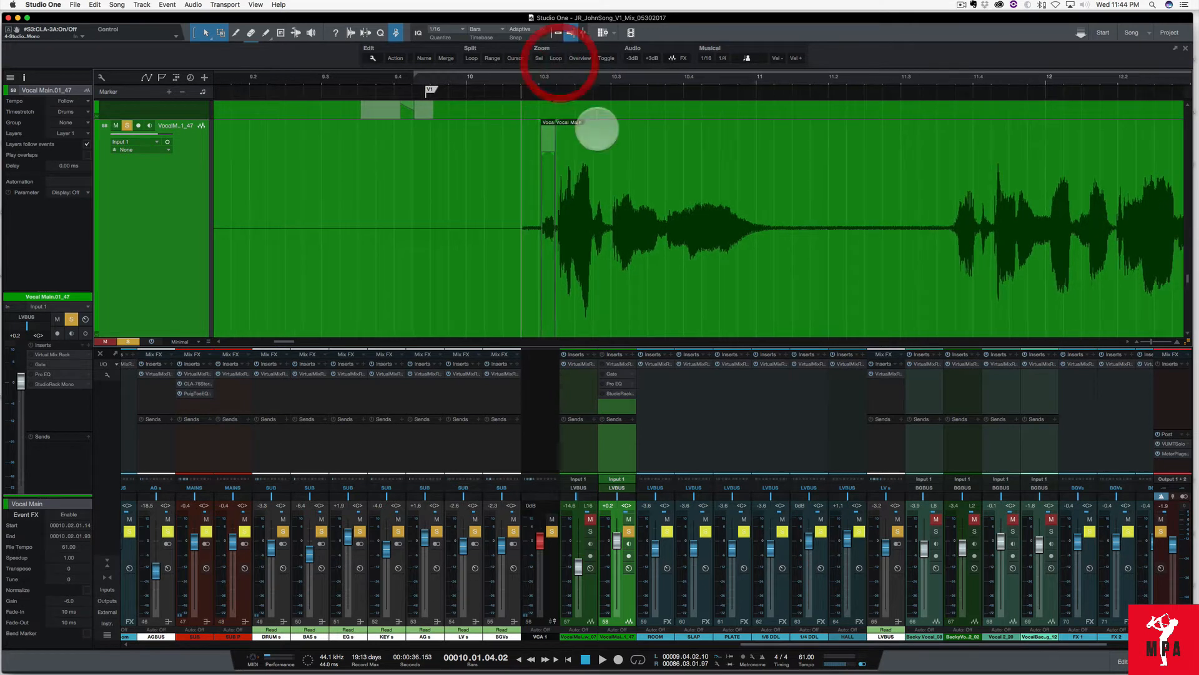
pyautogui.hscroll(3, 674, 156)
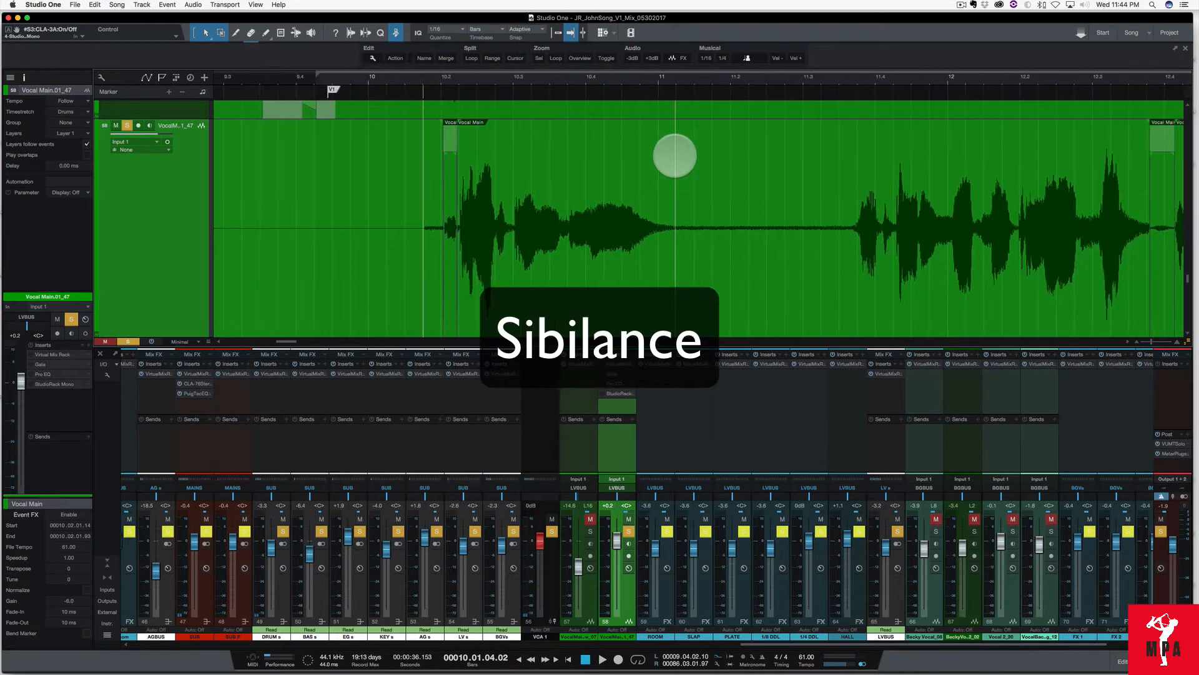
pyautogui.press('super+Tab')
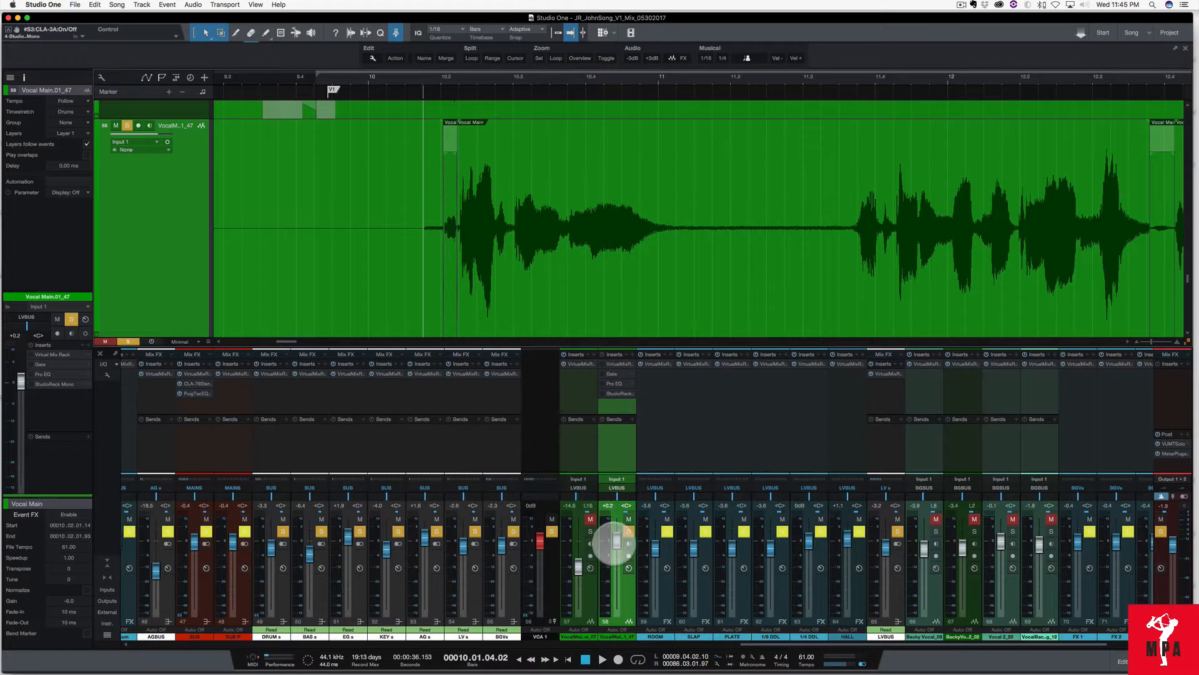
# Step: Raise the lead vocal channel's fader to +10 dB and audition the vocal from bar 10 into the quiet gap of bar 11
pyautogui.keyDown('alt'); pyautogui.click(615, 541); pyautogui.keyUp('alt')
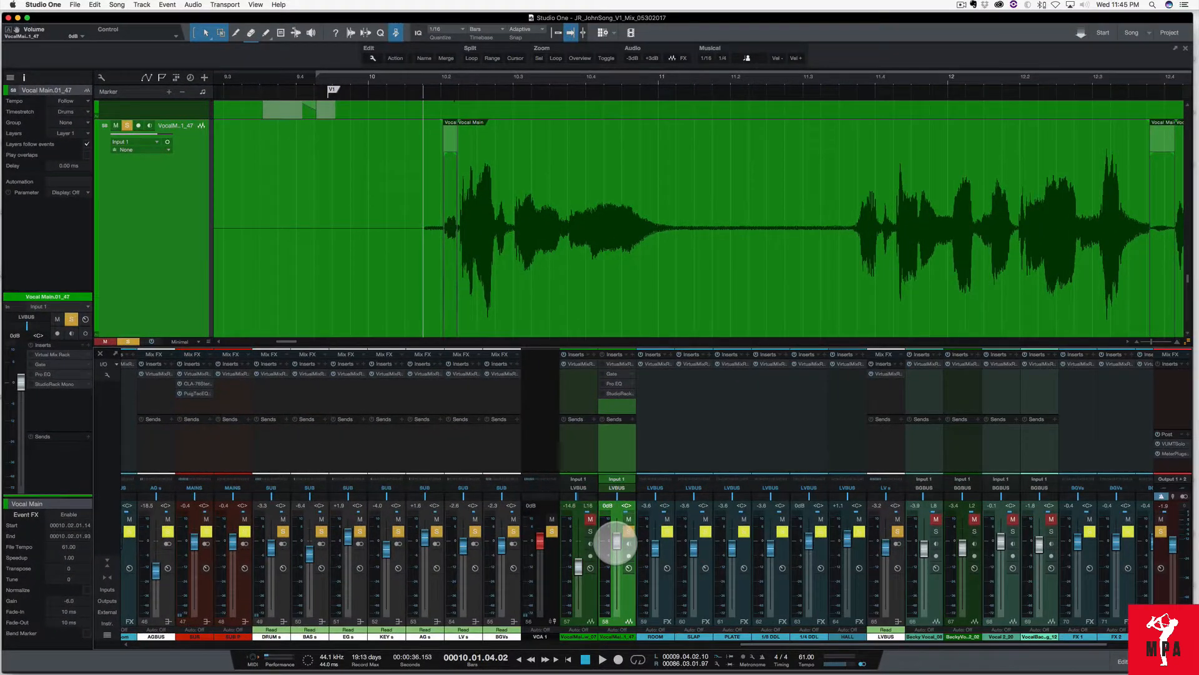
pyautogui.moveTo(616, 542); pyautogui.dragTo(616, 520)
pyautogui.press('space')
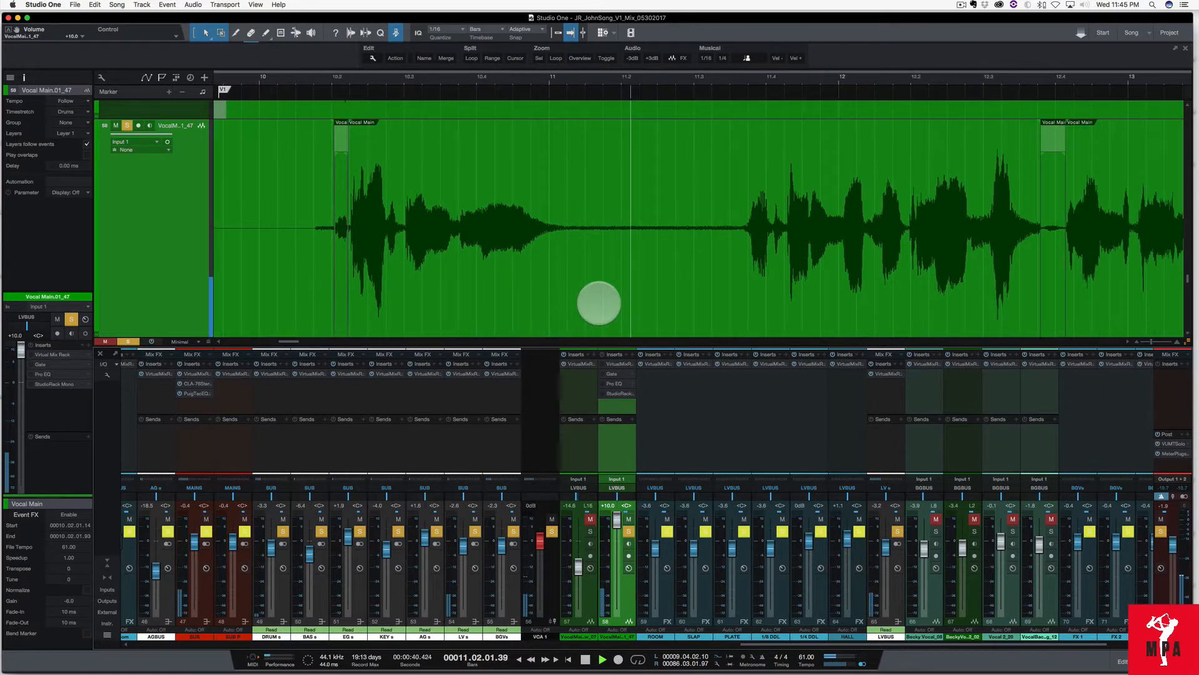
pyautogui.press('space')
# Step: Loop the quiet gap between the two phrases in bar 11 and audition it from the loop start
pyautogui.moveTo(568, 134); pyautogui.dragTo(720, 169)
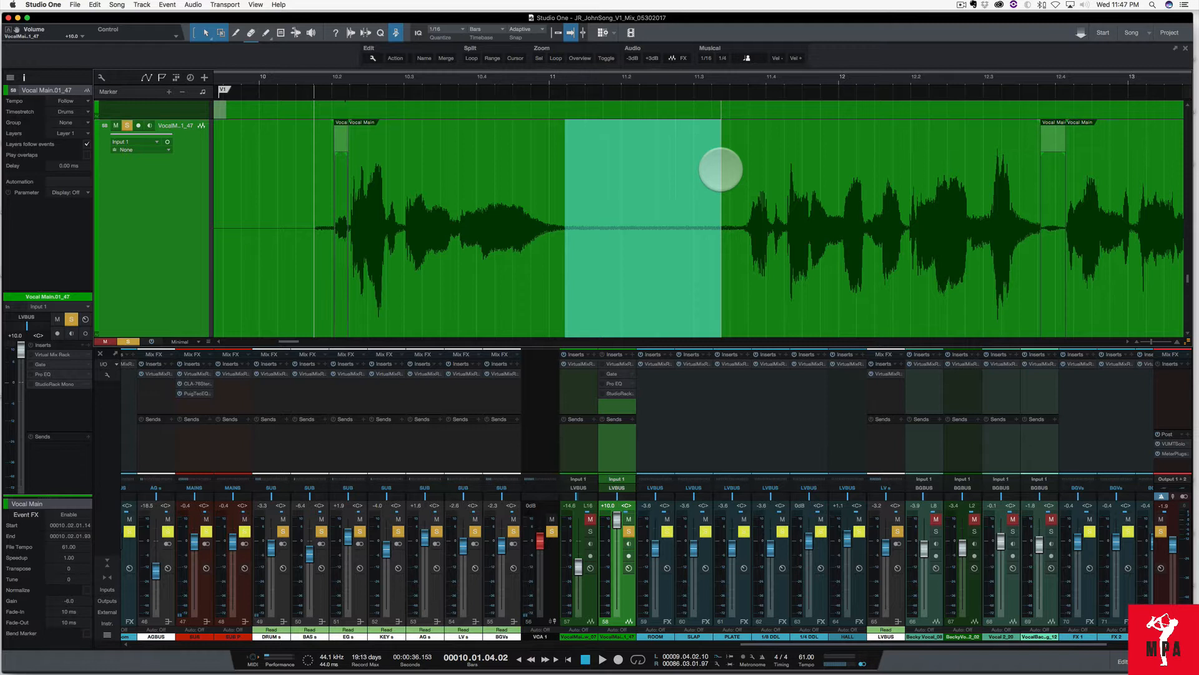
pyautogui.hotkey('shift', 'p')
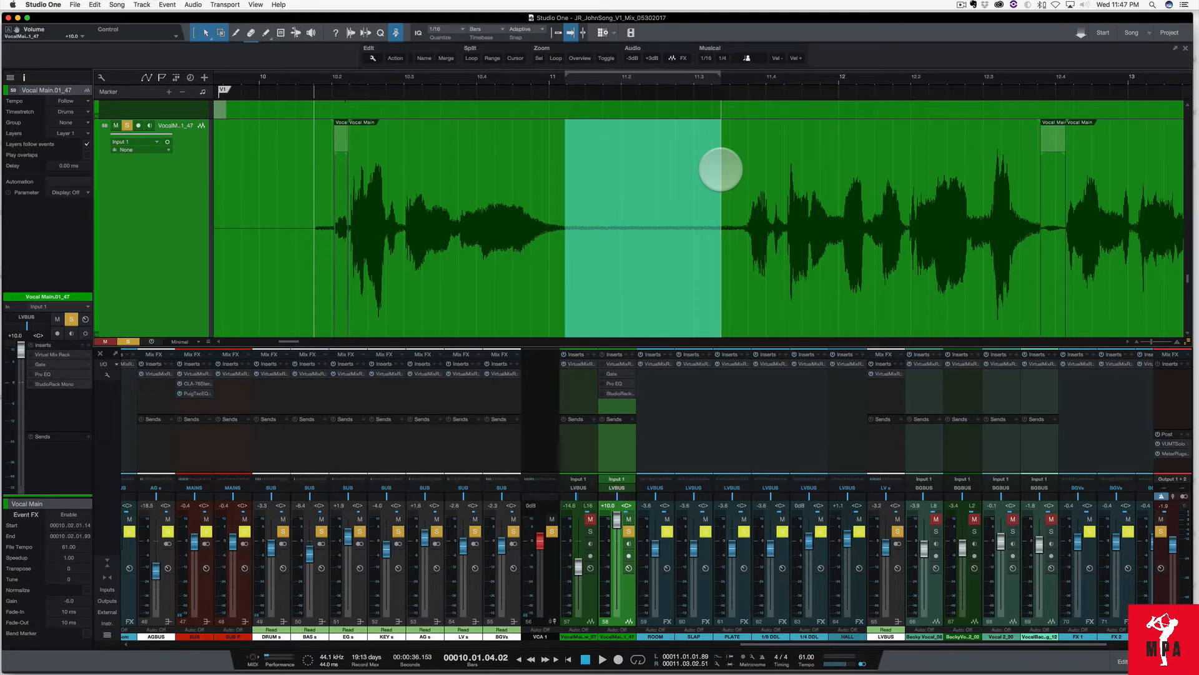
pyautogui.press('/')
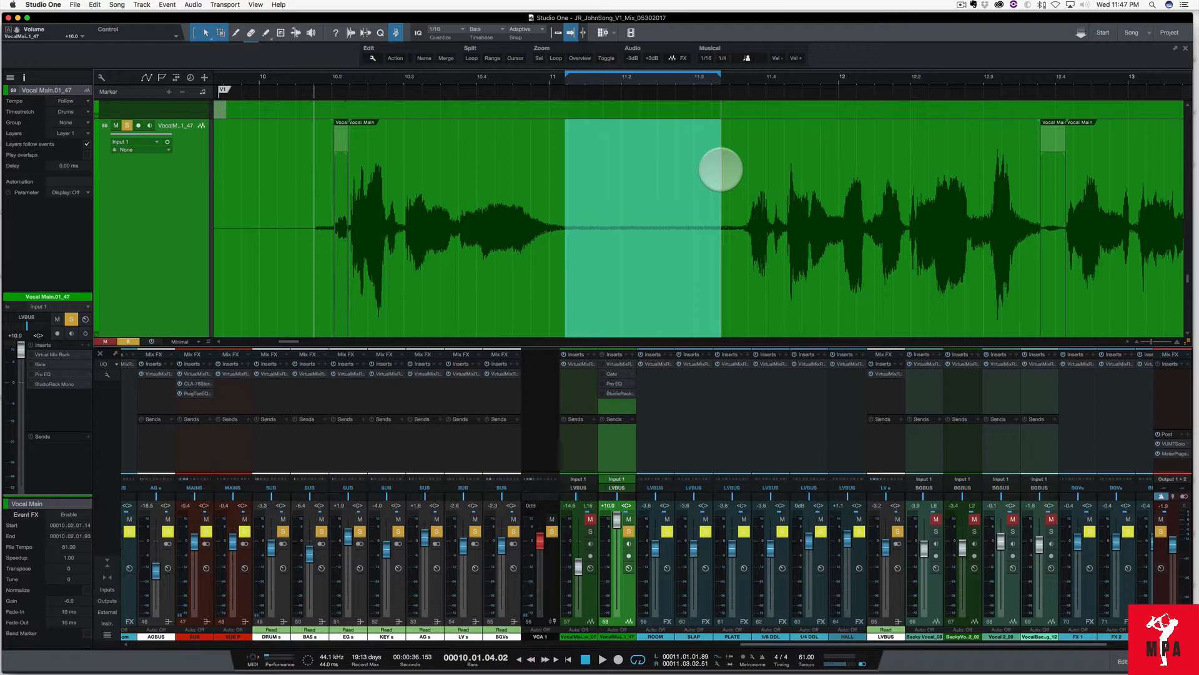
pyautogui.press('1')
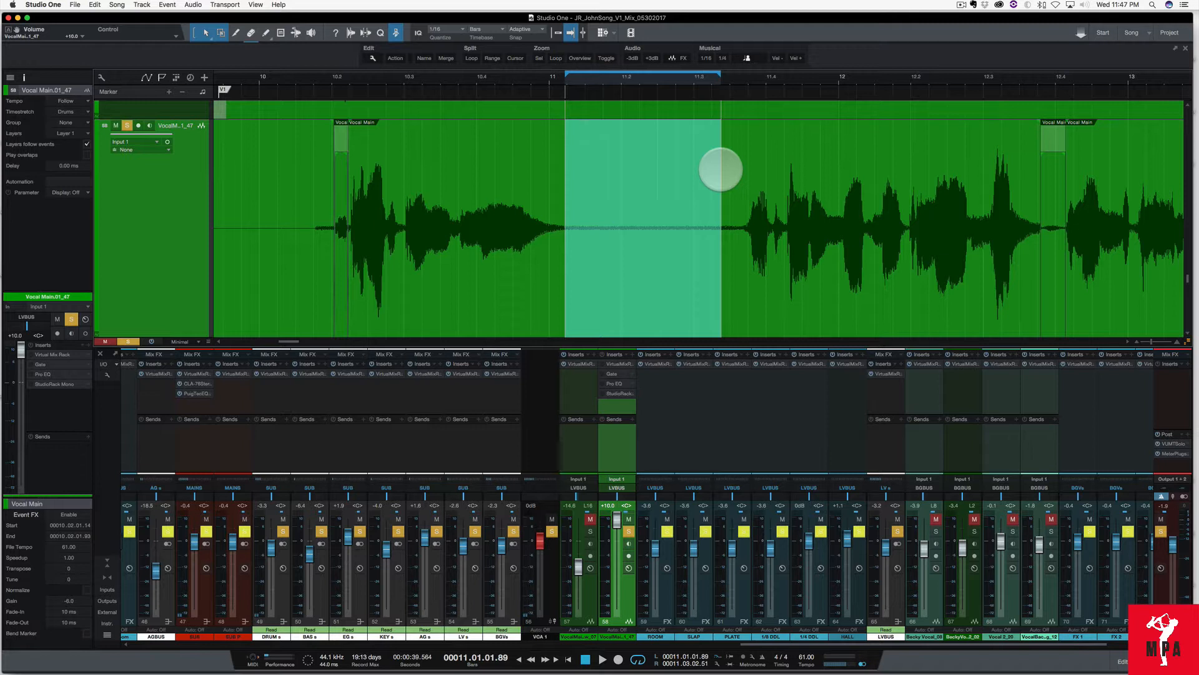
pyautogui.press('space')
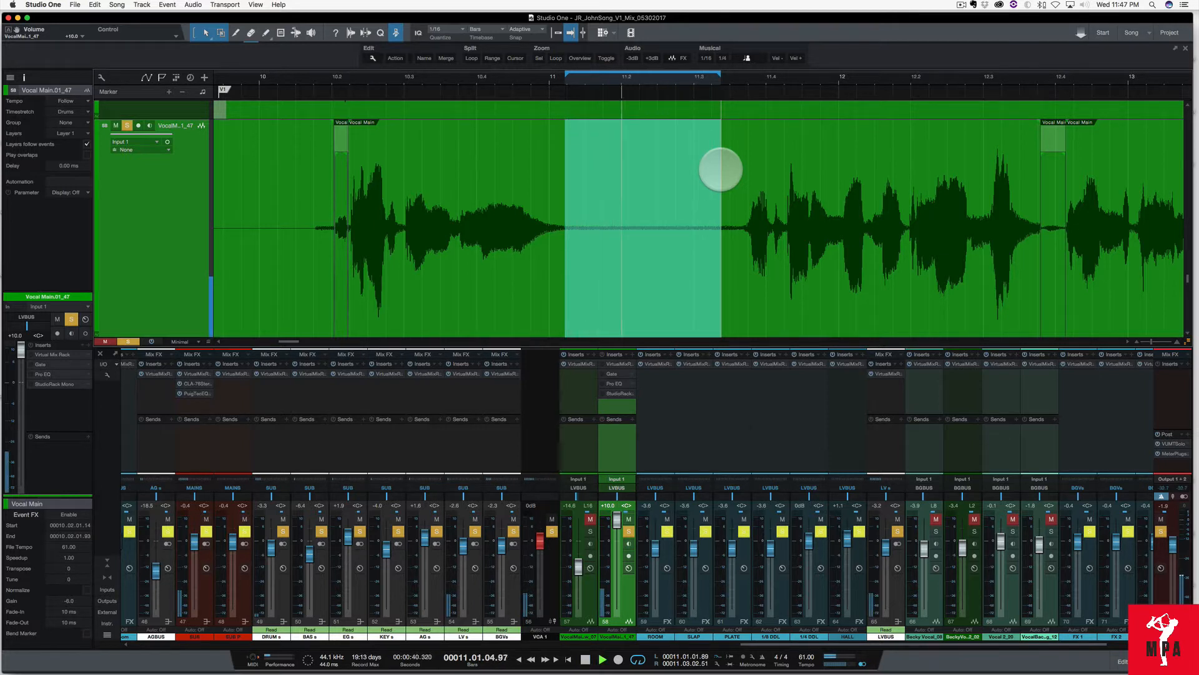
pyautogui.press('space')
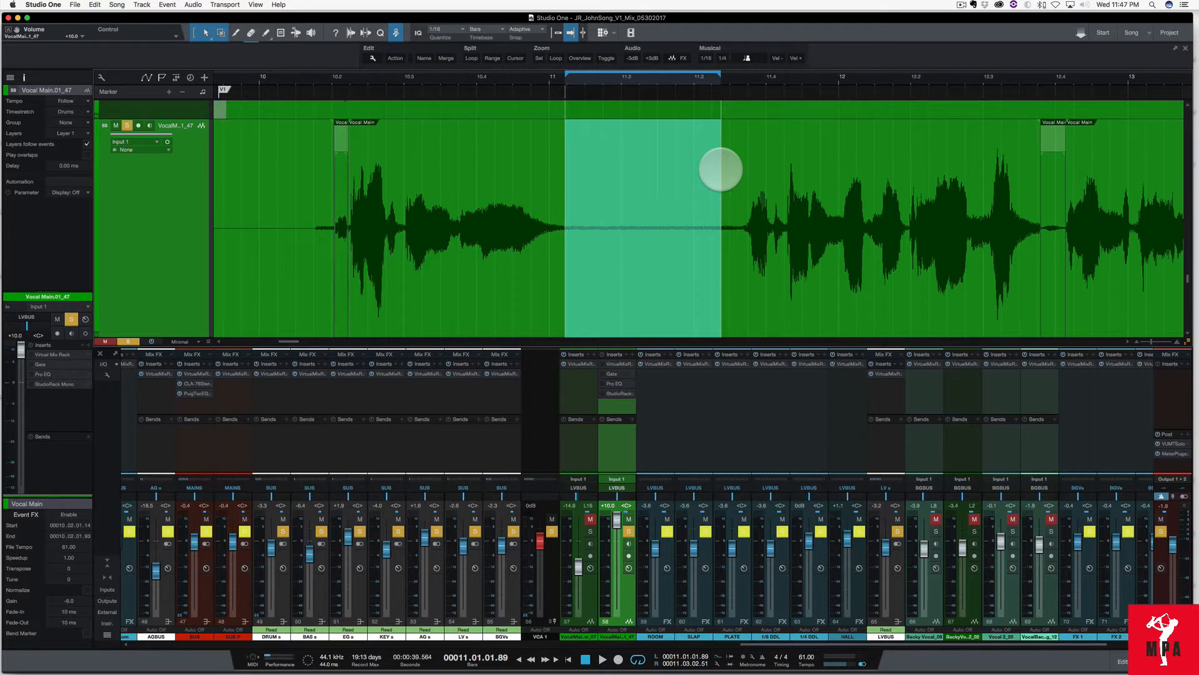
# Step: Turn off looping and audition the vocal from just before bar 10, beat 2, into the bar 11 gap with the Gate enabled
pyautogui.press('/')
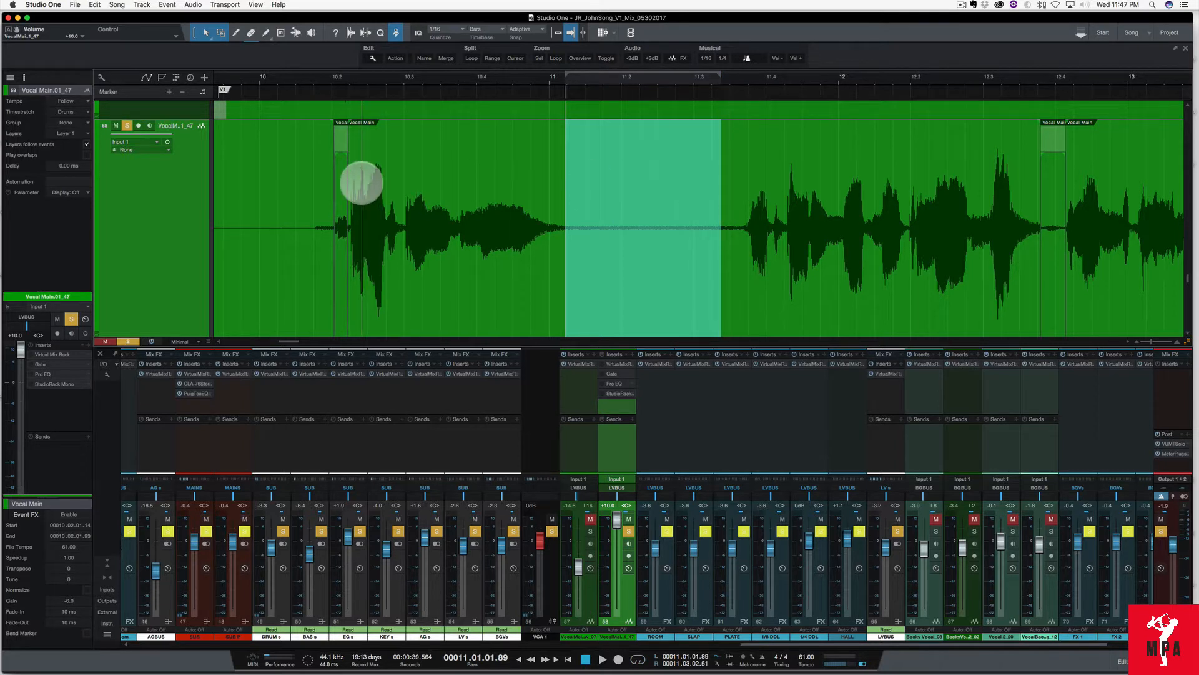
pyautogui.click(308, 164)
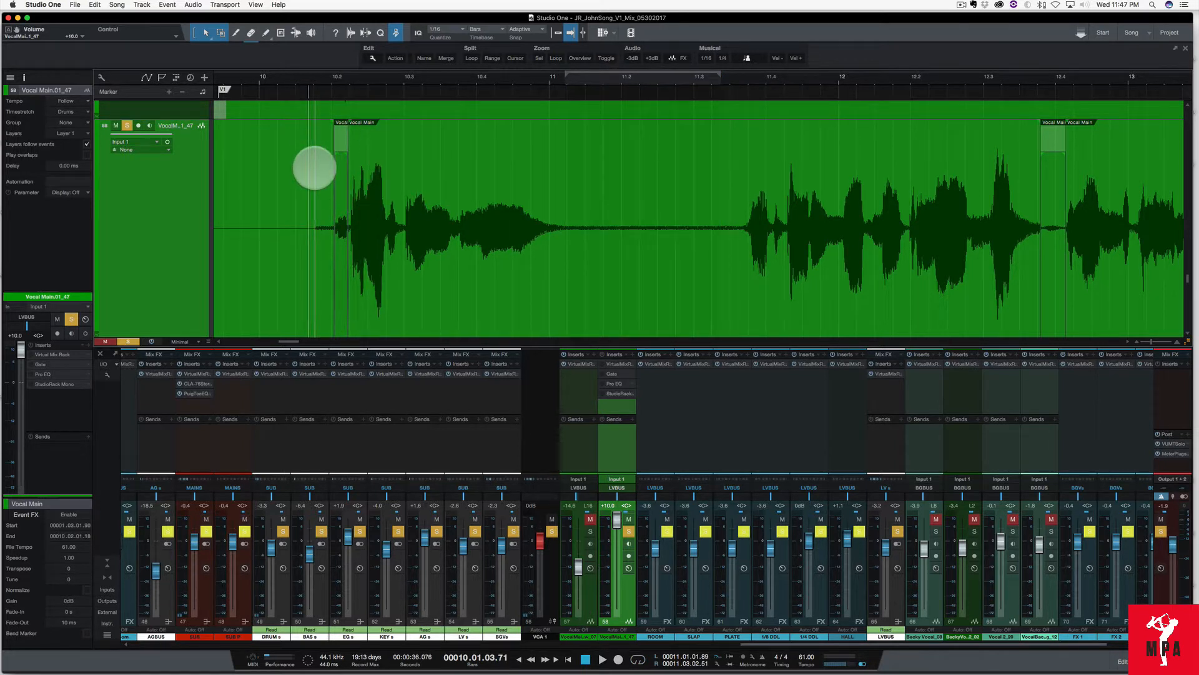
pyautogui.press('space')
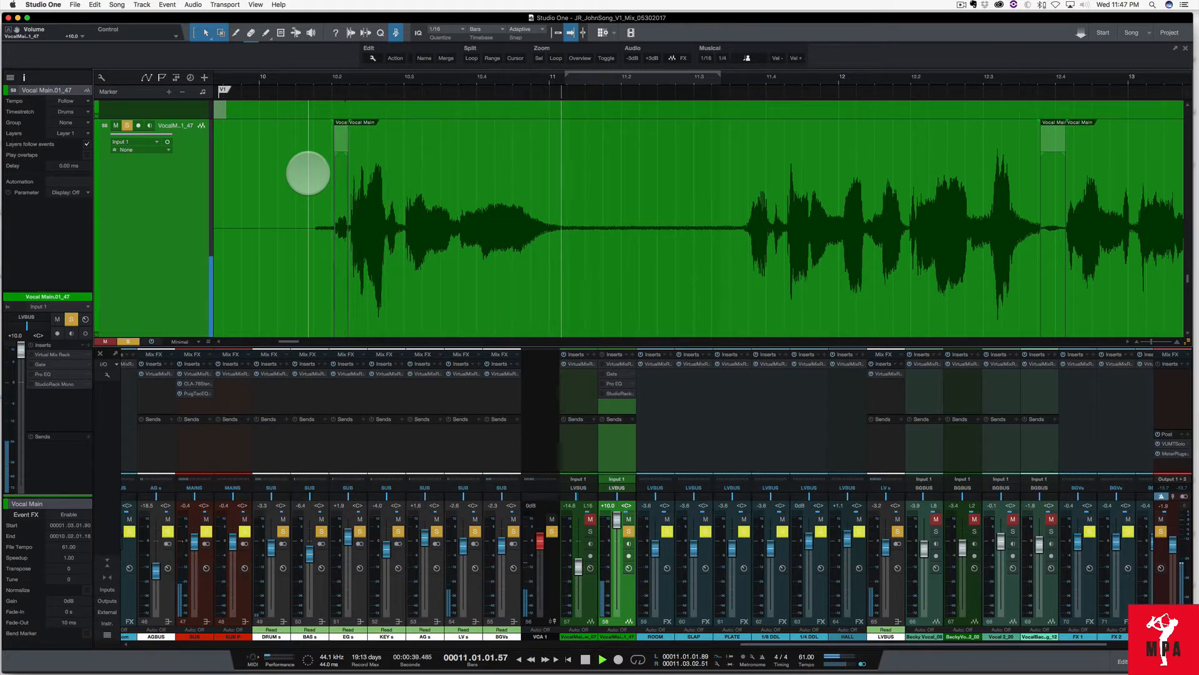
pyautogui.press('space')
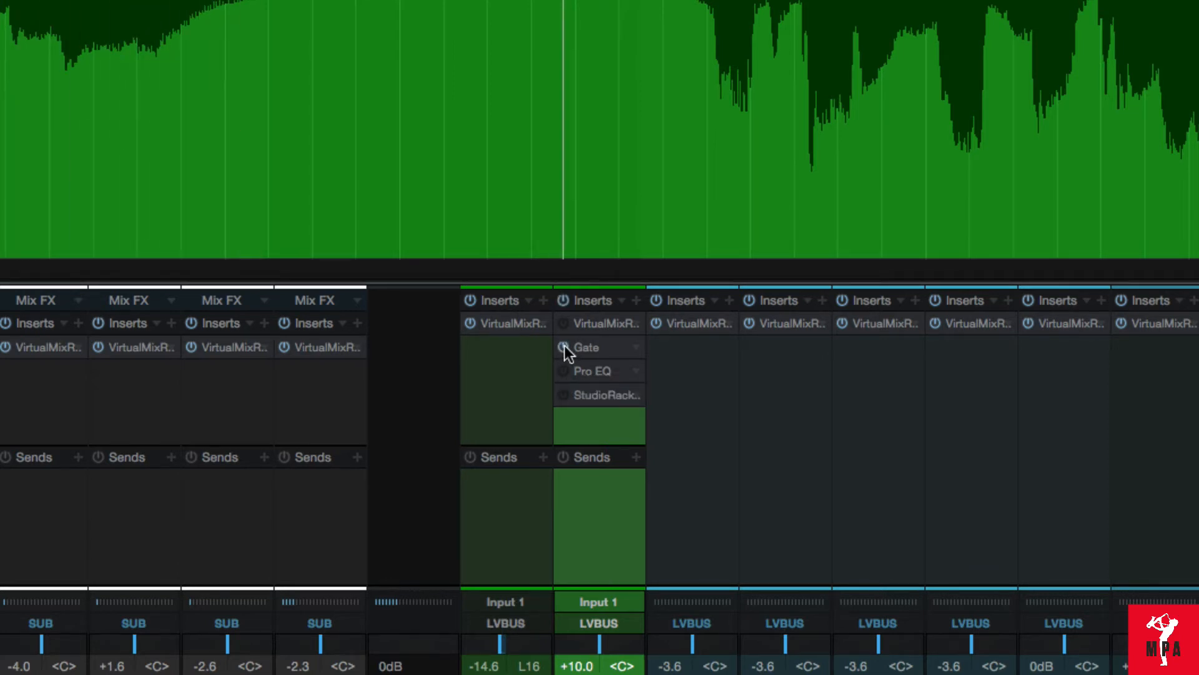
pyautogui.press('space')
# Step: Open the lead vocal channel's Gate insert and move its window down over the waveform
pyautogui.click(627, 182)
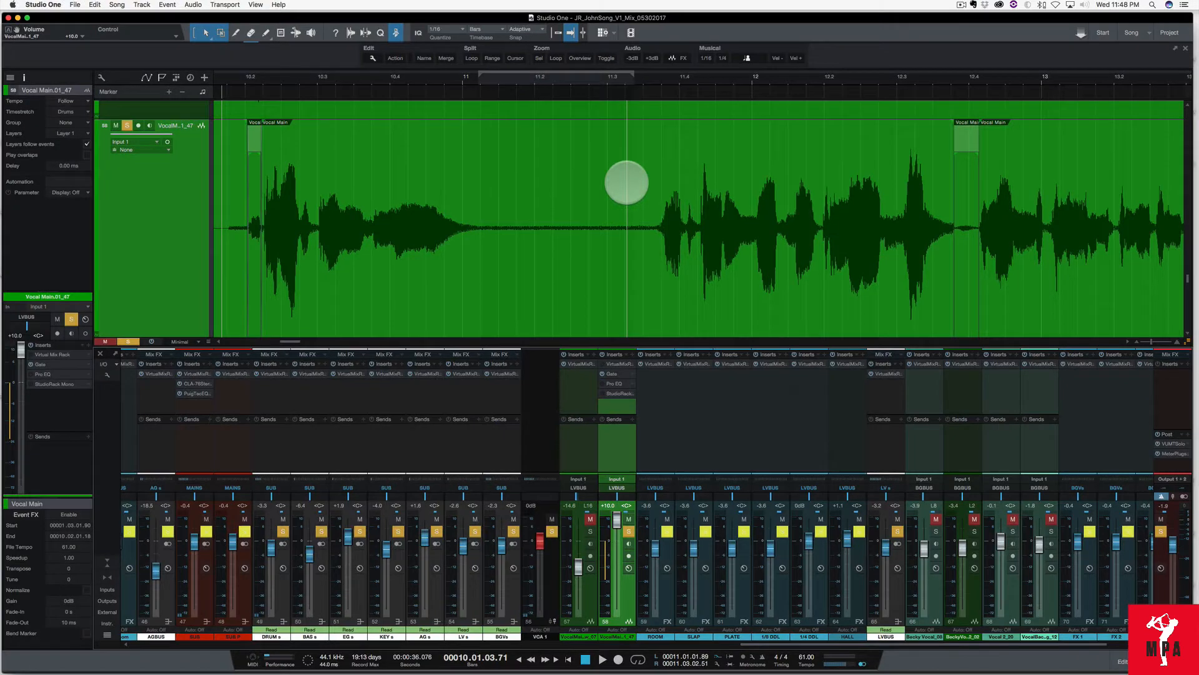
pyautogui.moveTo(627, 183); pyautogui.dragTo(310, 195)
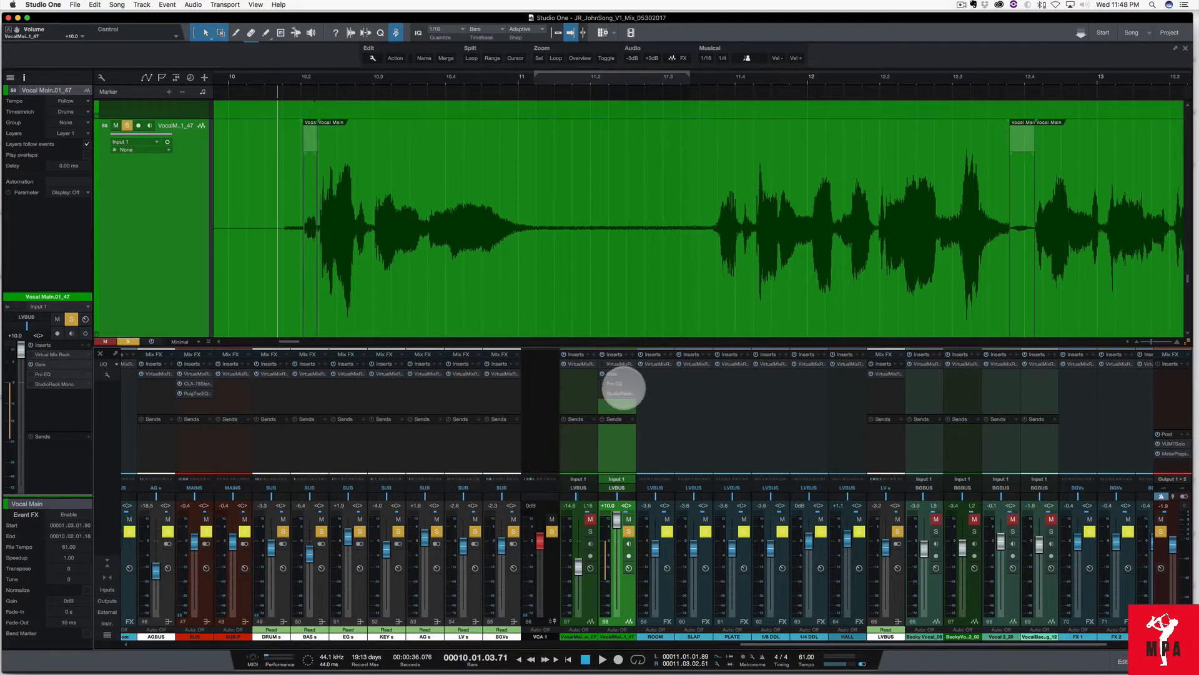
pyautogui.hscroll(1, 618, 376)
pyautogui.click(615, 373)
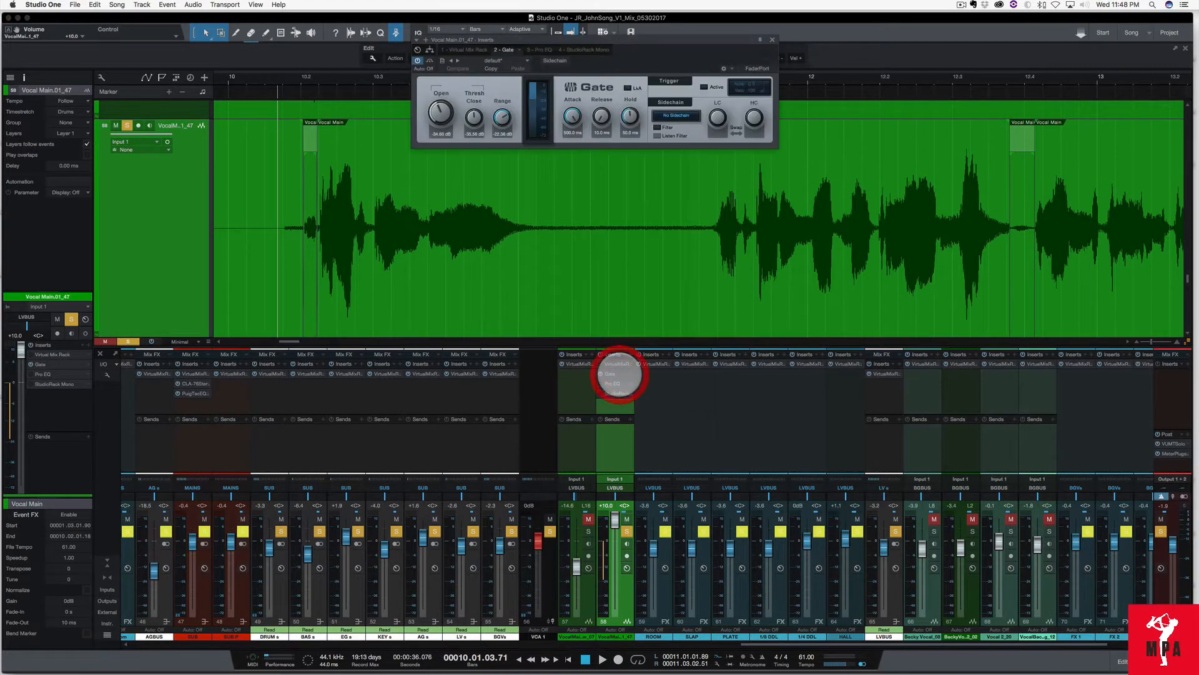
pyautogui.moveTo(645, 45); pyautogui.dragTo(660, 177)
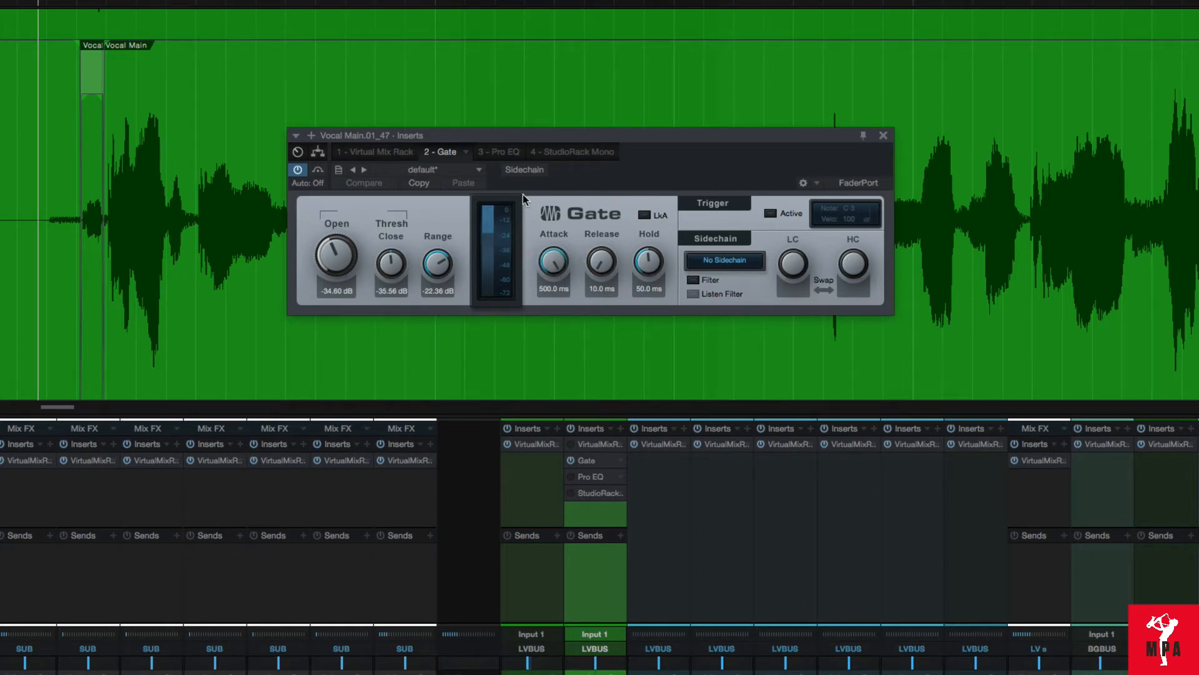
# Step: Audition the gated vocal twice from just before bar 10, beat 2, while watching the Gate's reduction meter
pyautogui.press('space')
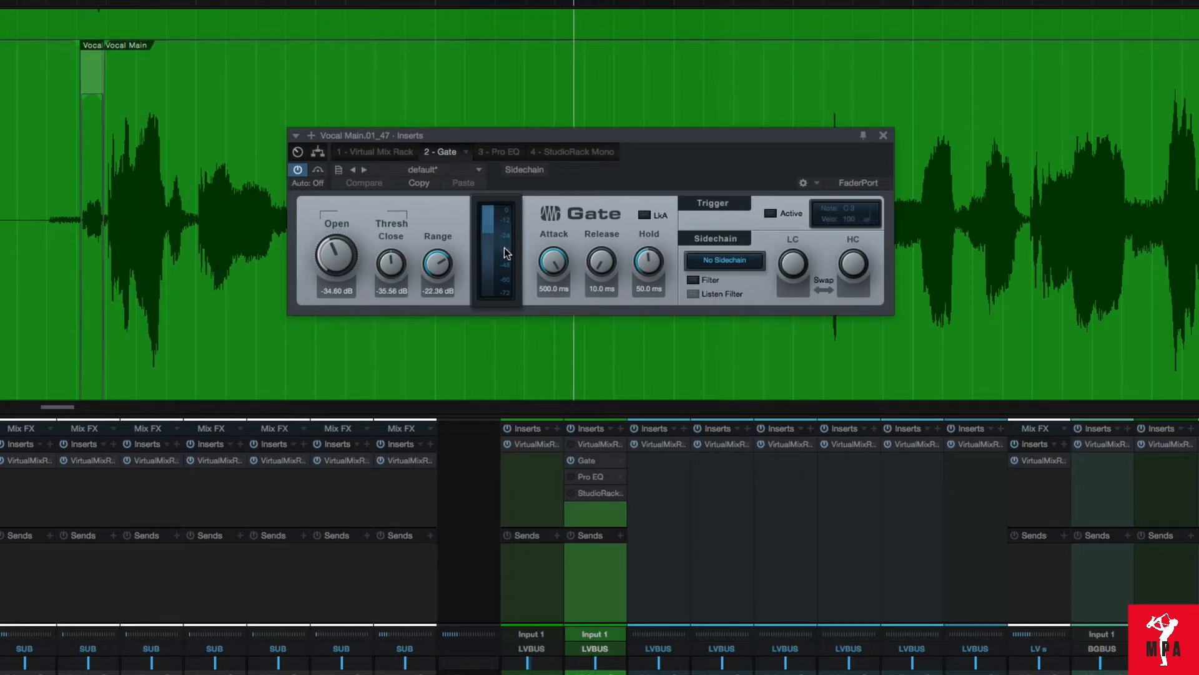
pyautogui.press('space')
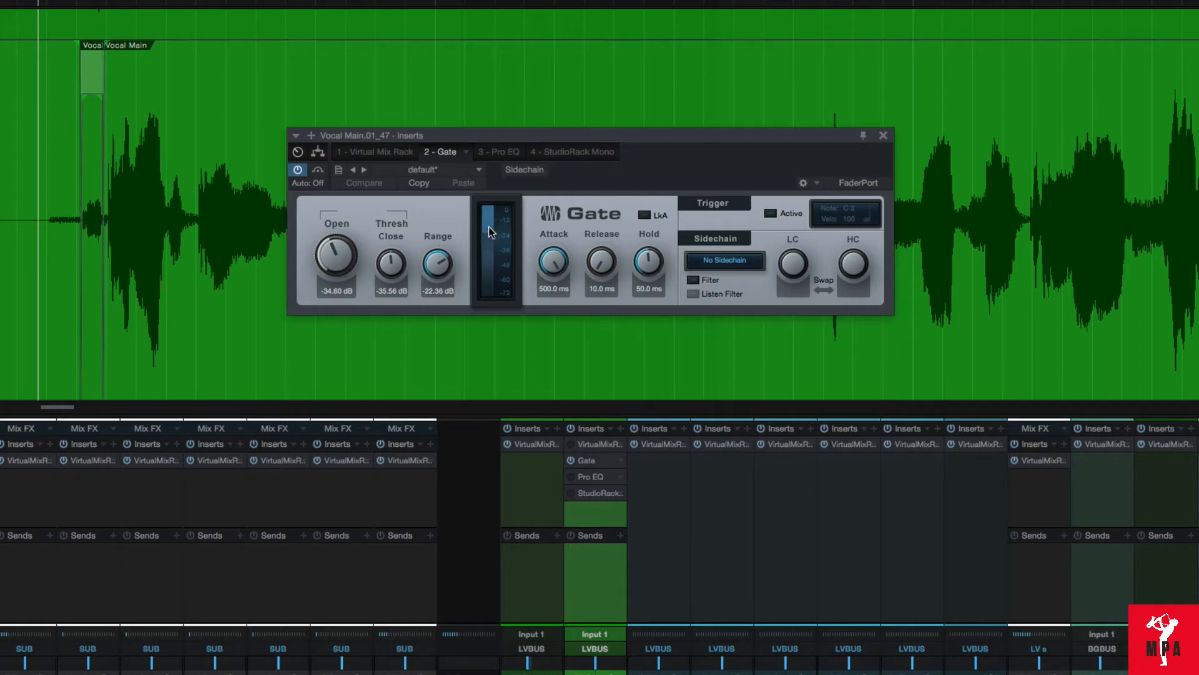
pyautogui.press('space')
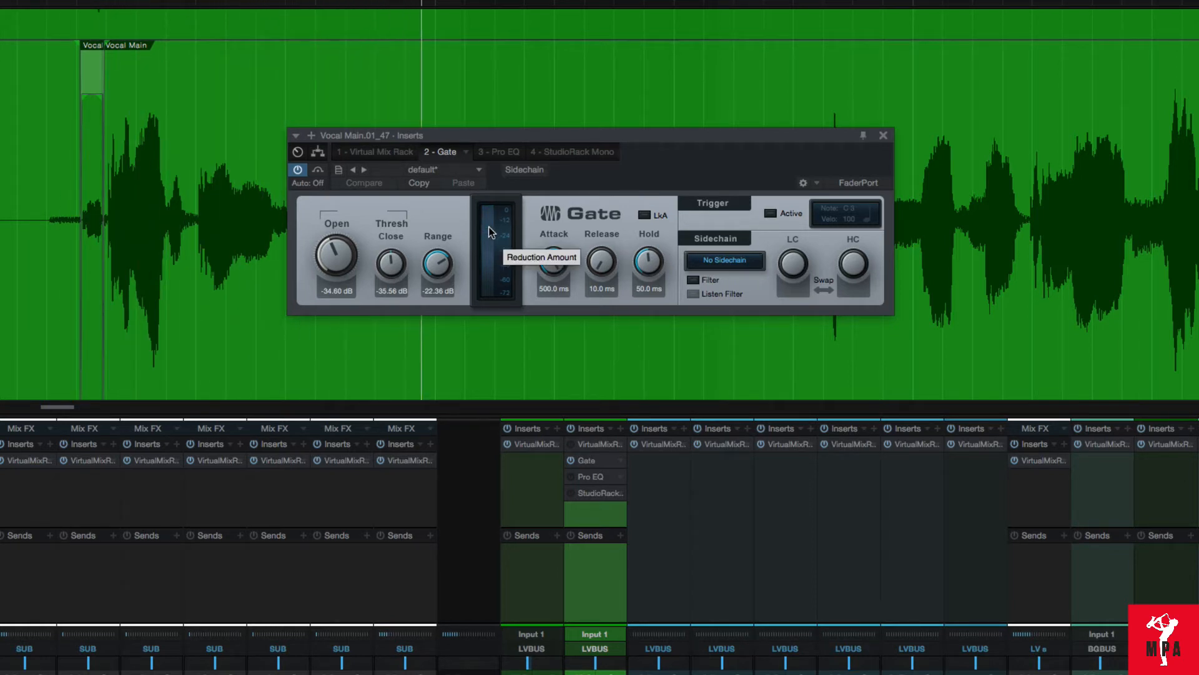
pyautogui.press('space')
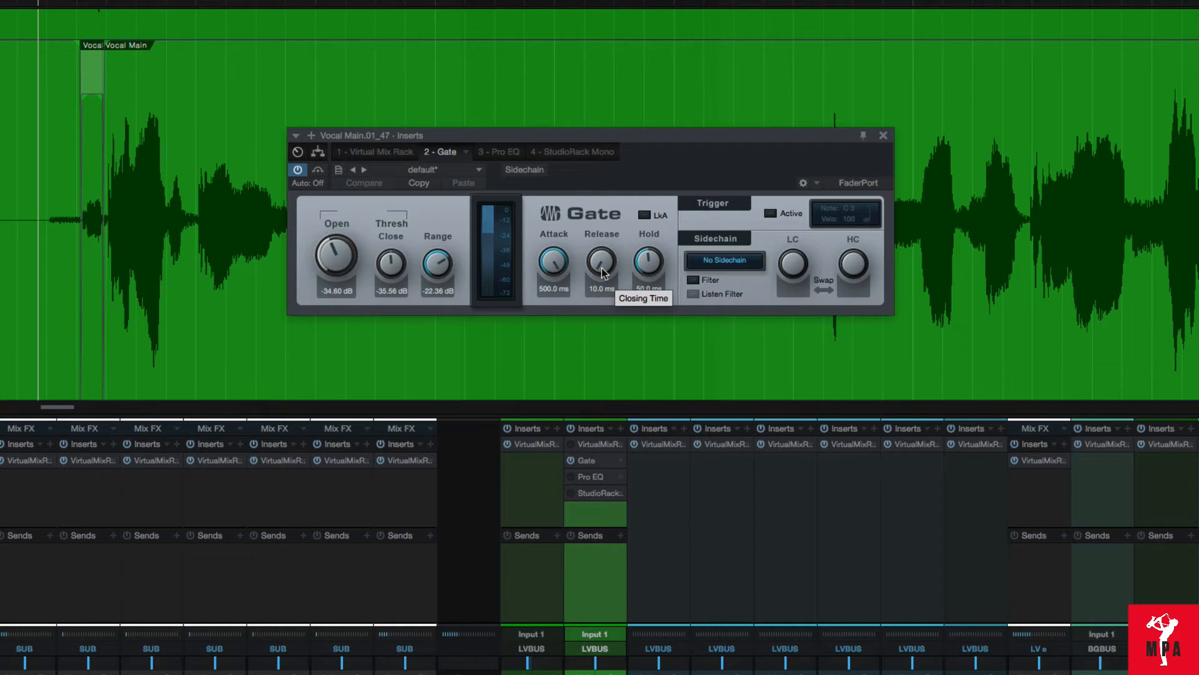
# Step: Try Gate release times of 78.7 ms and 577.1 ms, auditioning the vocal with each
pyautogui.moveTo(603, 272); pyautogui.dragTo(603, 267)
pyautogui.press('space')
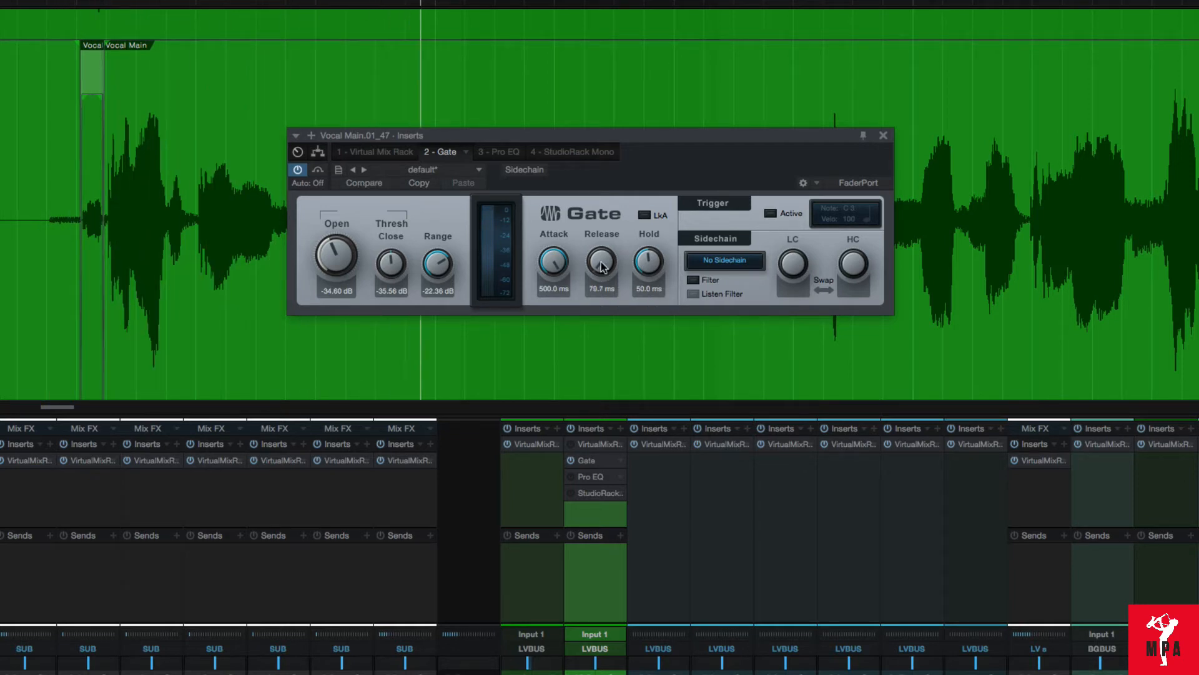
pyautogui.press('space')
pyautogui.moveTo(602, 266); pyautogui.dragTo(601, 225)
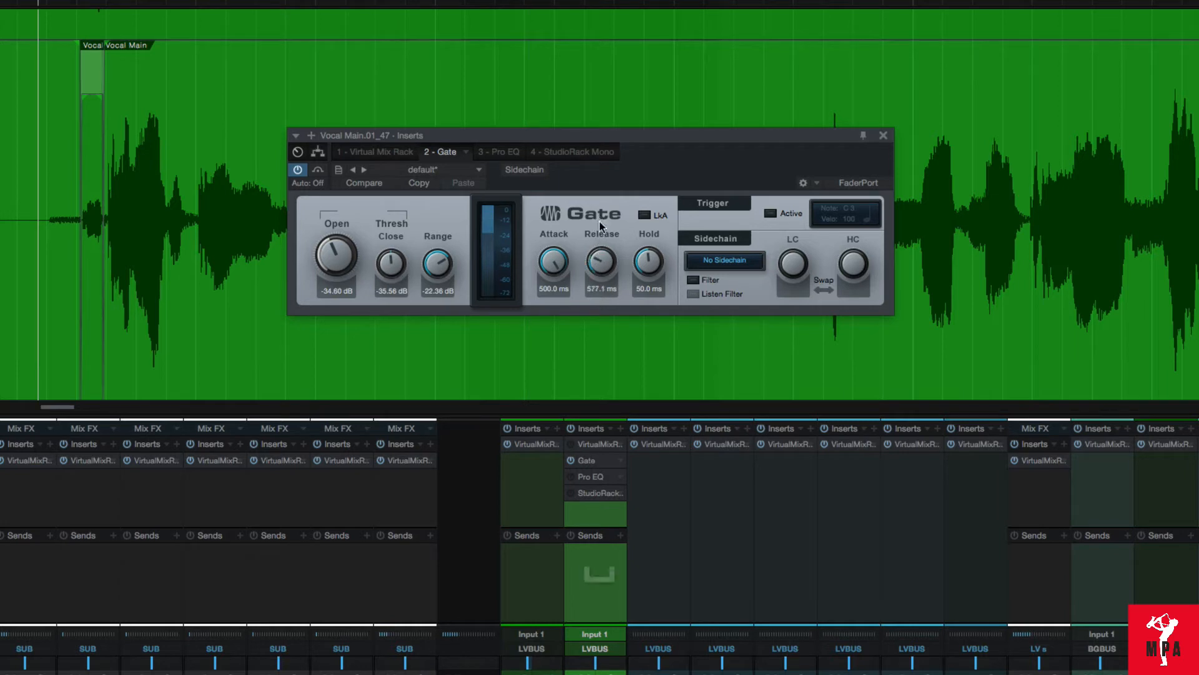
pyautogui.press('space')
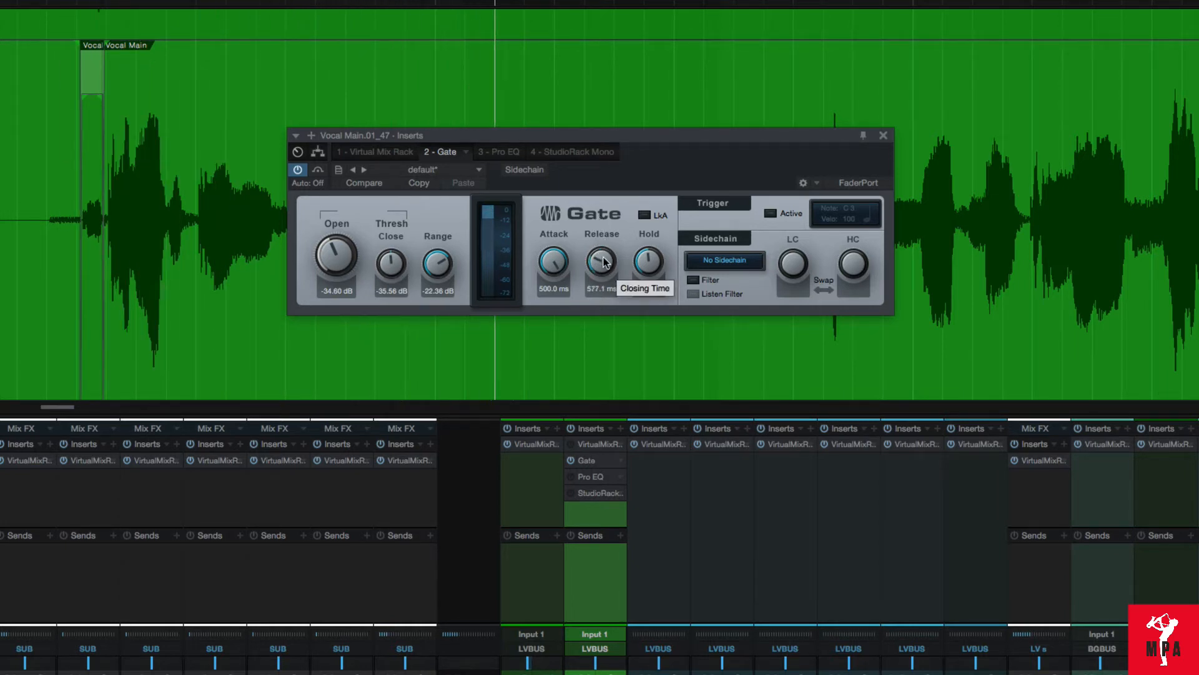
pyautogui.press('space')
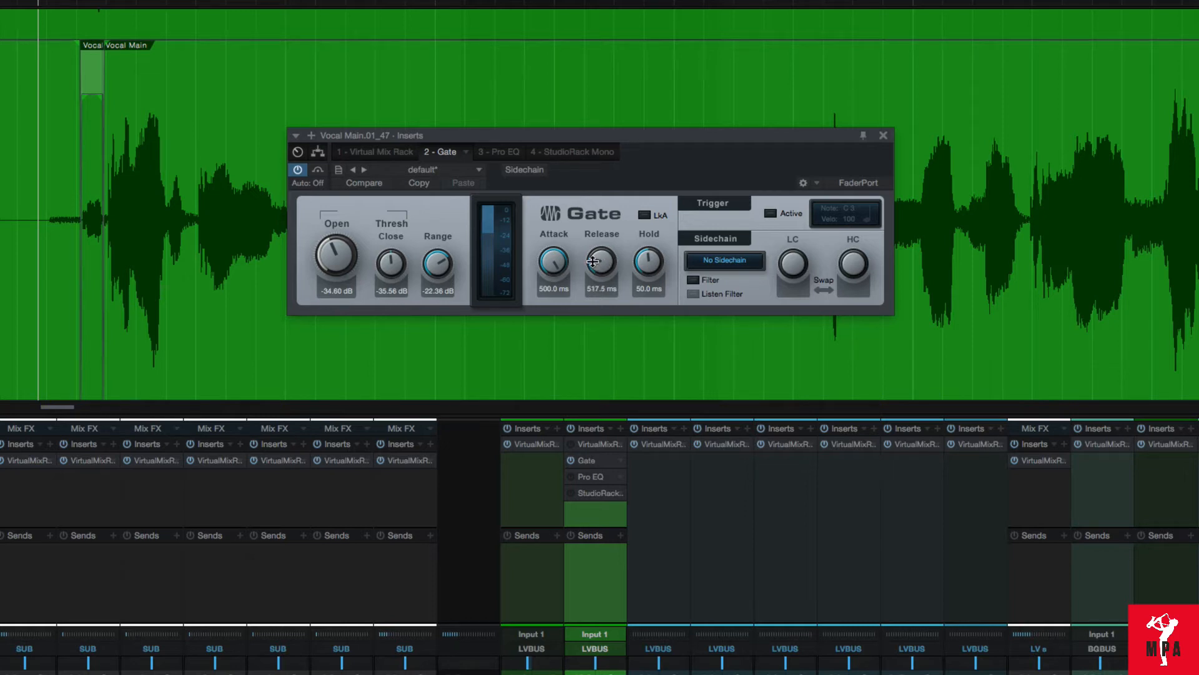
# Step: Set the Gate's release to 527.4 ms and its attack to 387.5 ms, auditioning the vocal after each change
pyautogui.moveTo(593, 262); pyautogui.dragTo(594, 258)
pyautogui.press('space')
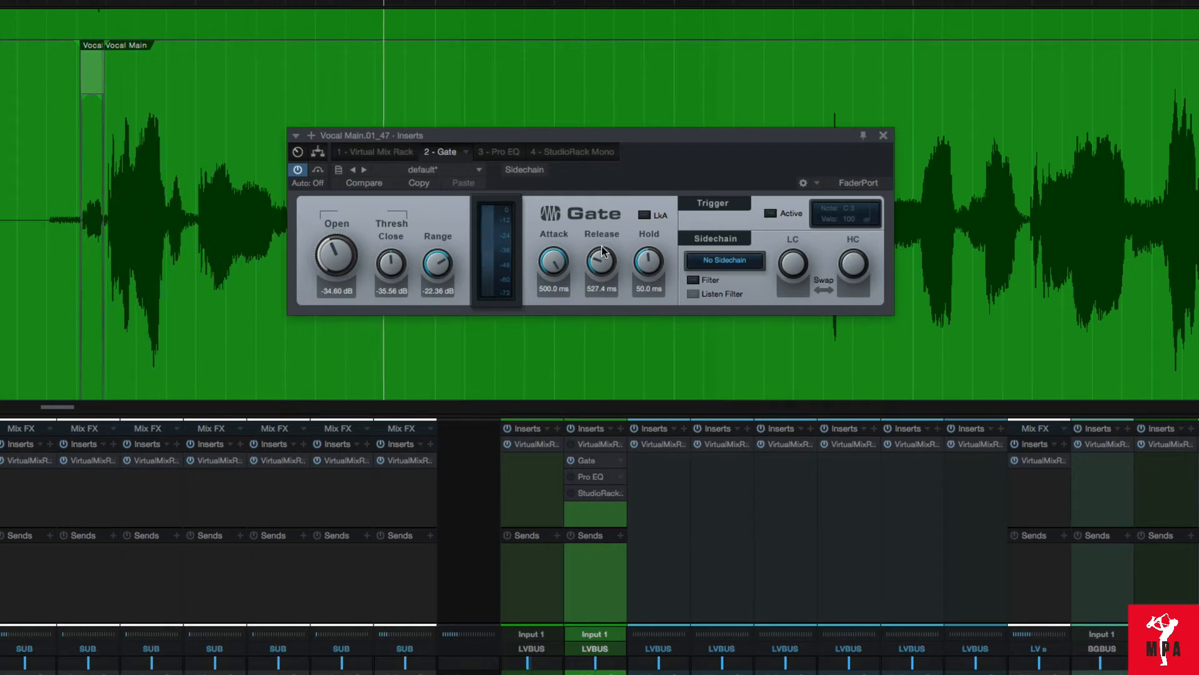
pyautogui.press('space')
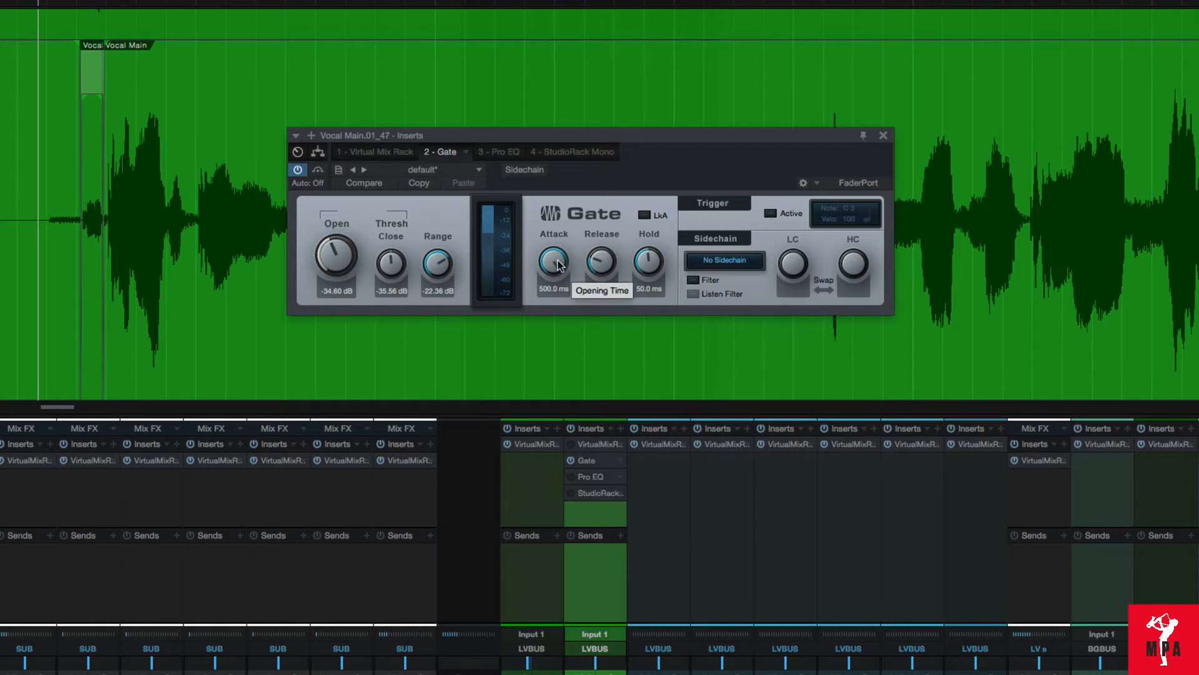
pyautogui.moveTo(558, 265); pyautogui.dragTo(572, 300)
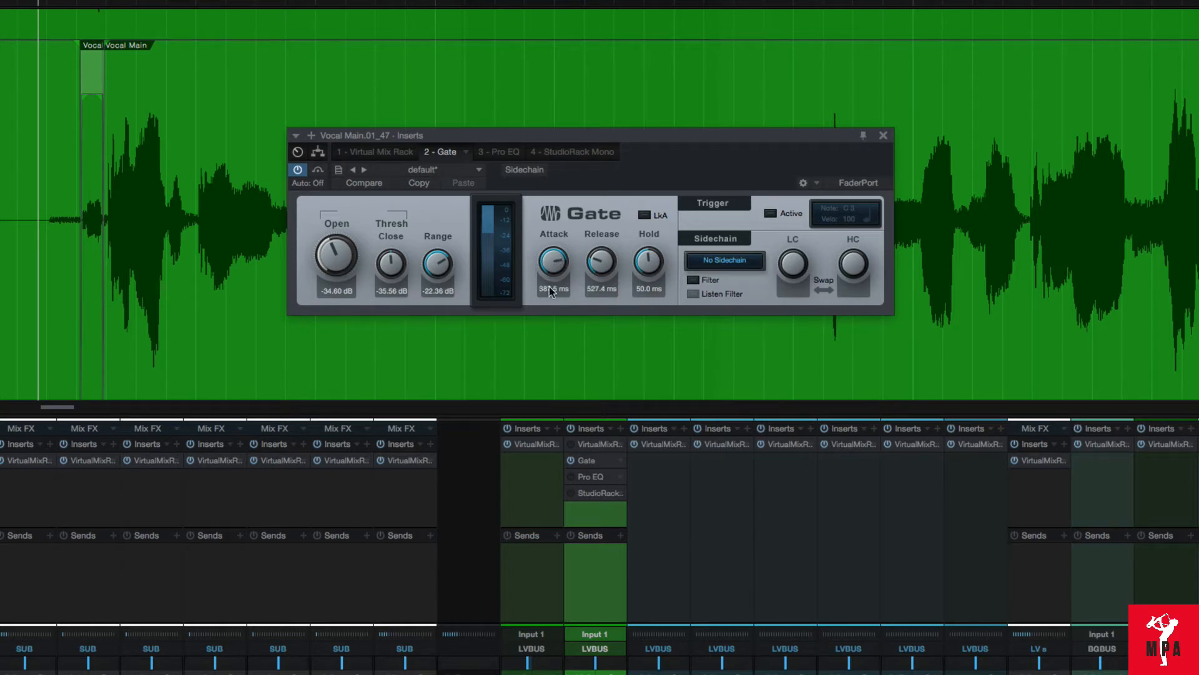
pyautogui.press('space')
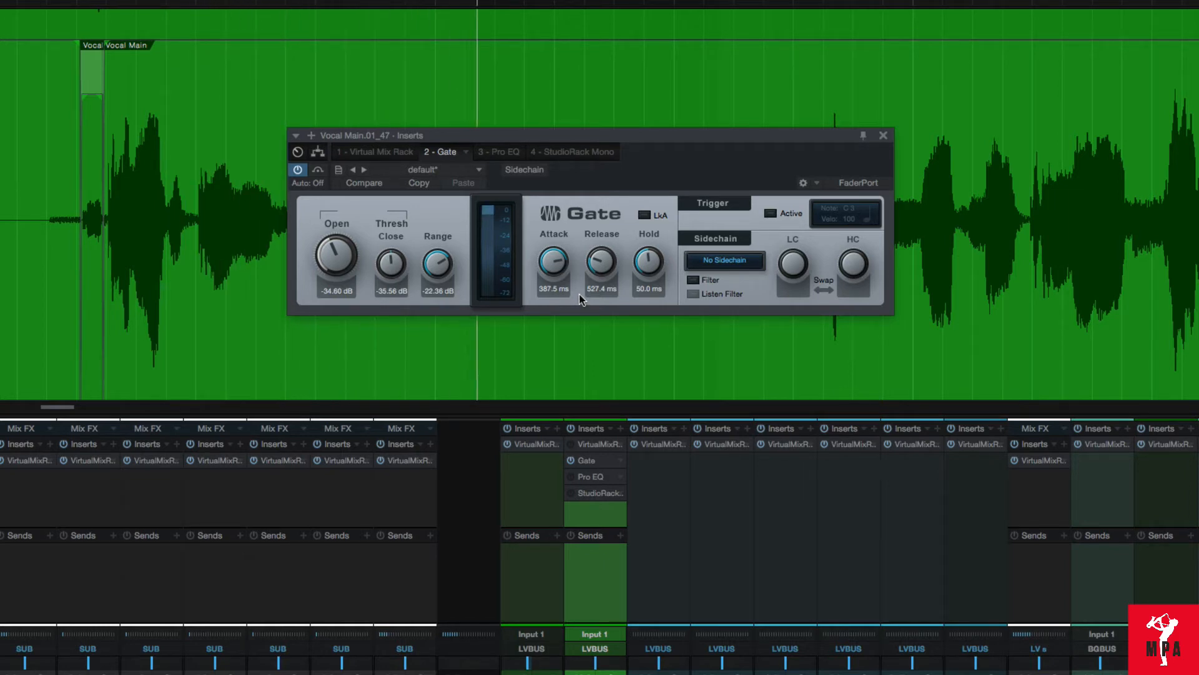
pyautogui.press('space')
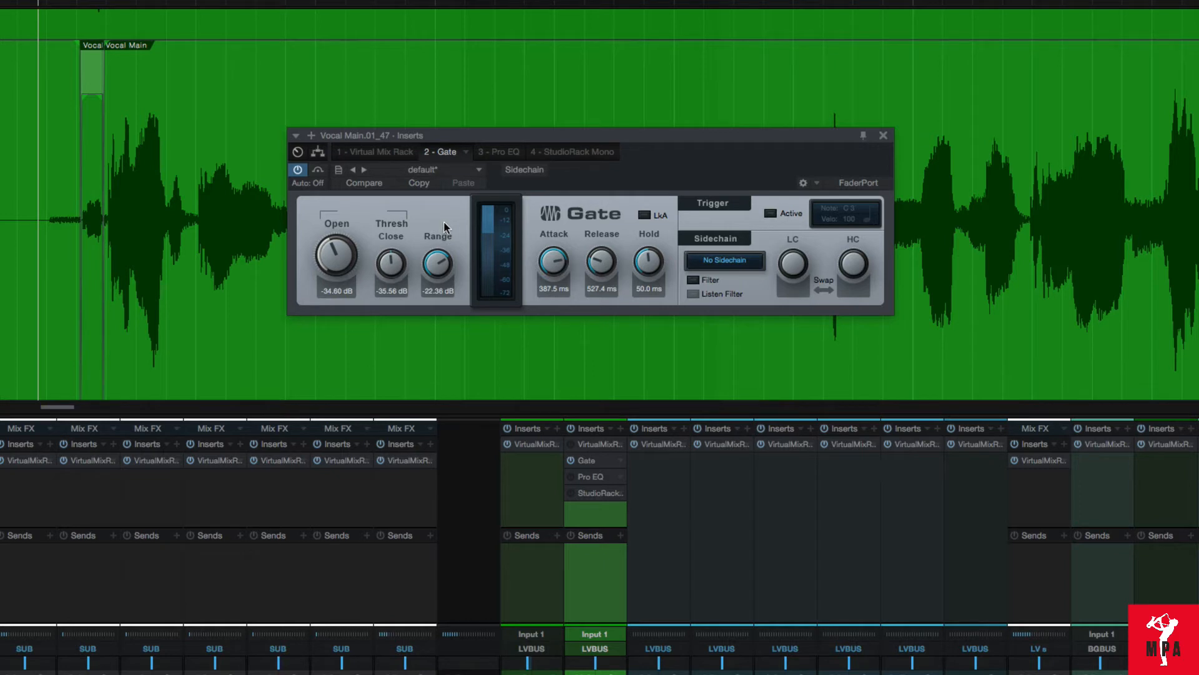
# Step: Try Gate range settings of -72.00 dB and -14.76 dB, auditioning the gap between phrases with each
pyautogui.moveTo(439, 266); pyautogui.dragTo(450, 400)
pyautogui.press('space')
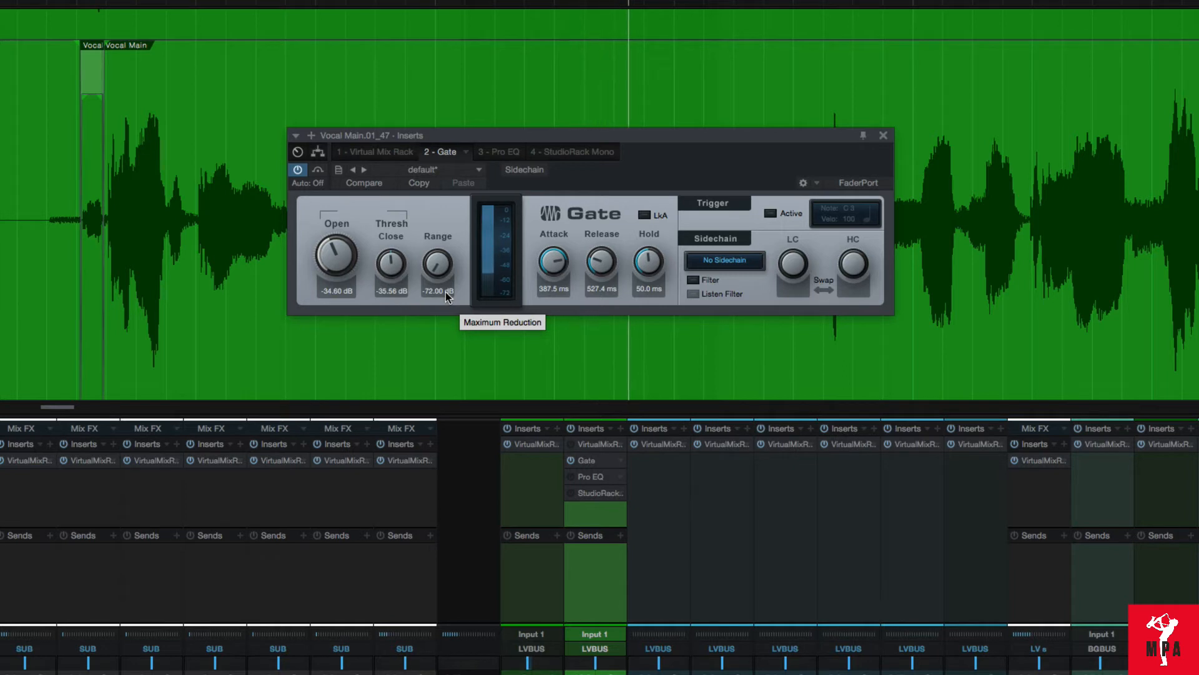
pyautogui.press('space')
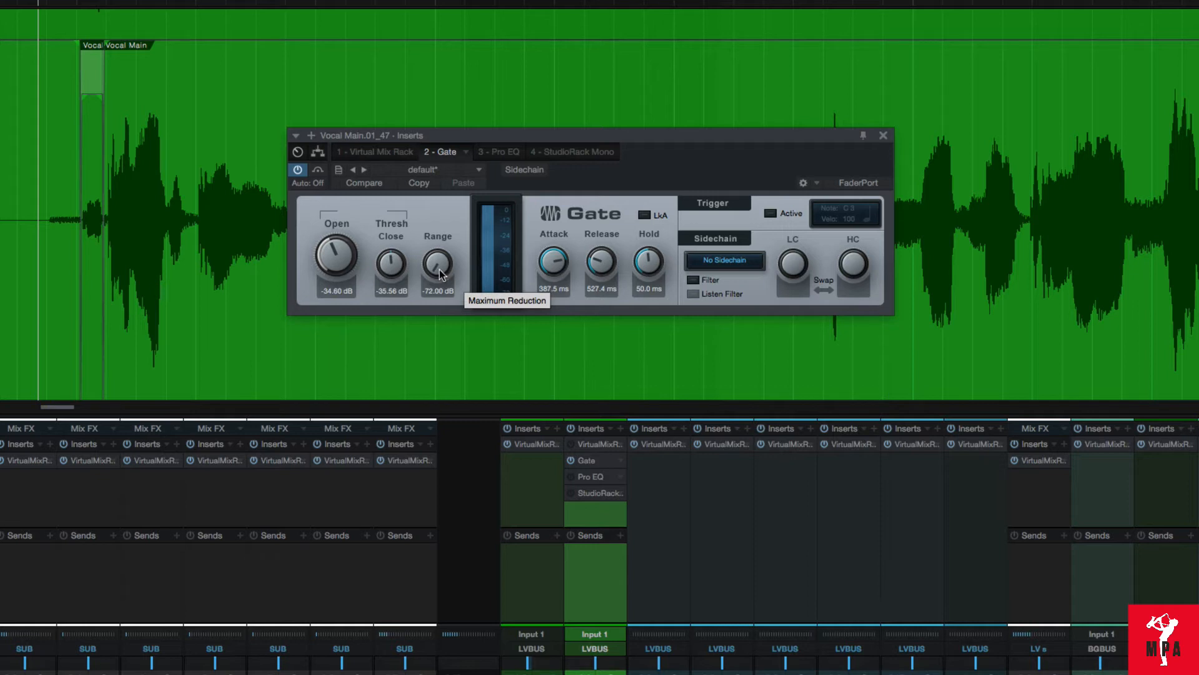
pyautogui.moveTo(439, 273); pyautogui.dragTo(453, 165)
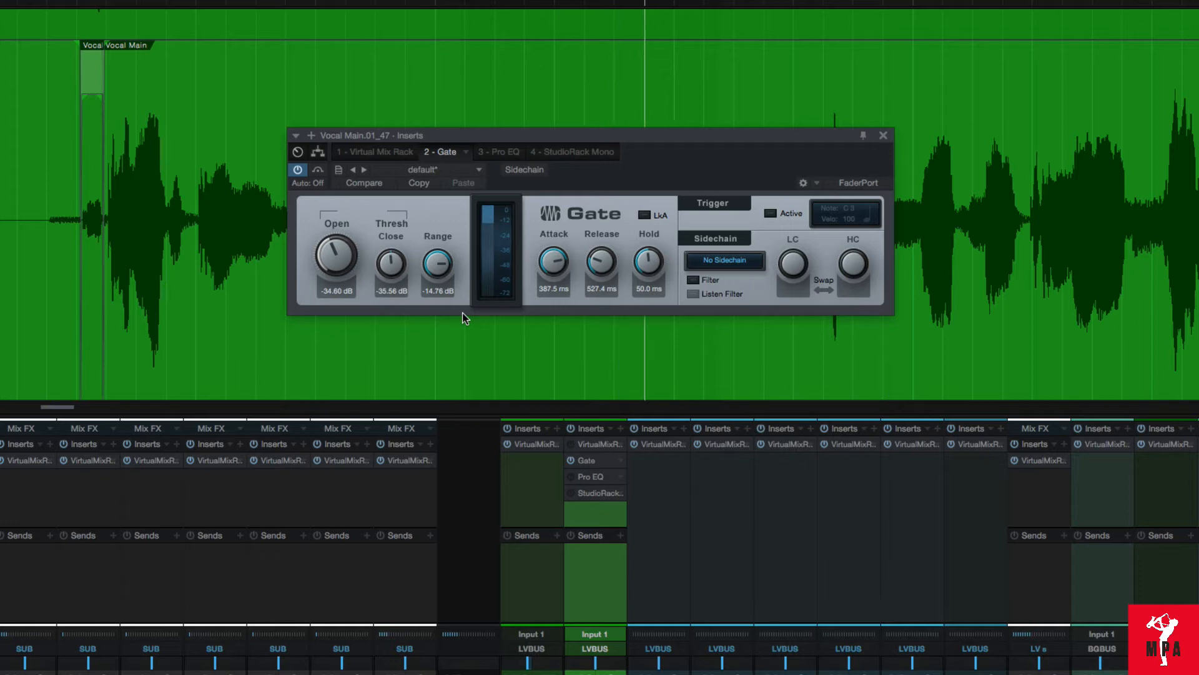
pyautogui.press('space')
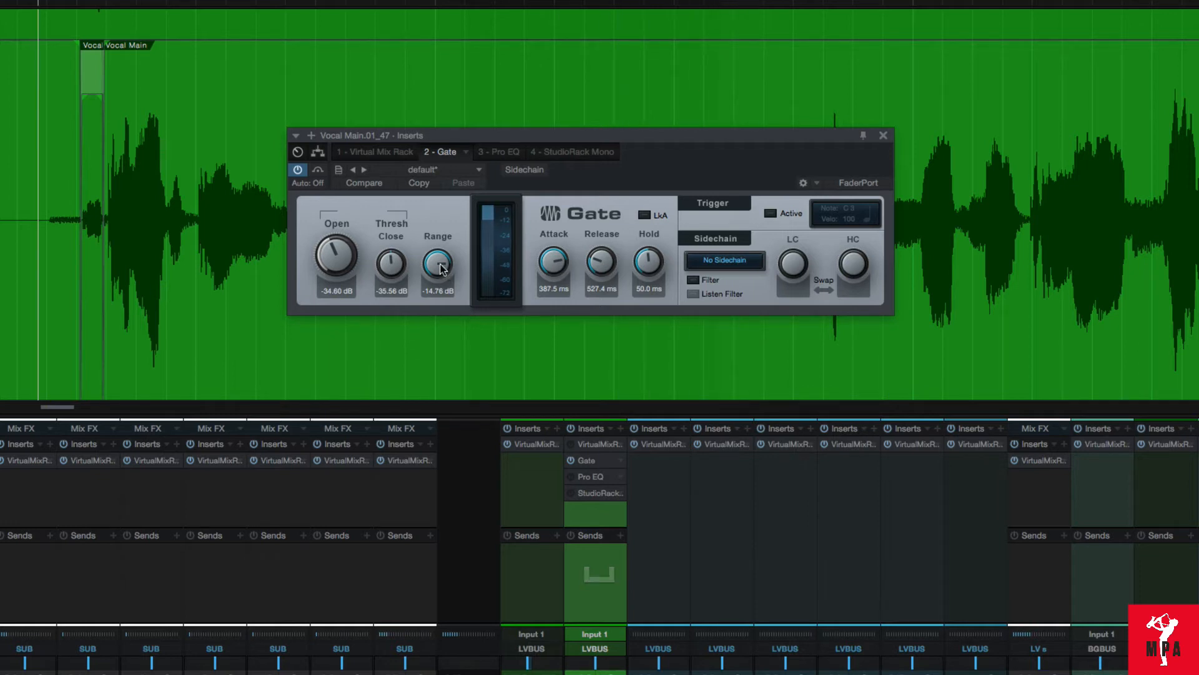
# Step: Set the Gate's range to -20.88 dB and audition the vocal through the gap
pyautogui.moveTo(440, 269); pyautogui.dragTo(441, 277)
pyautogui.press('space')
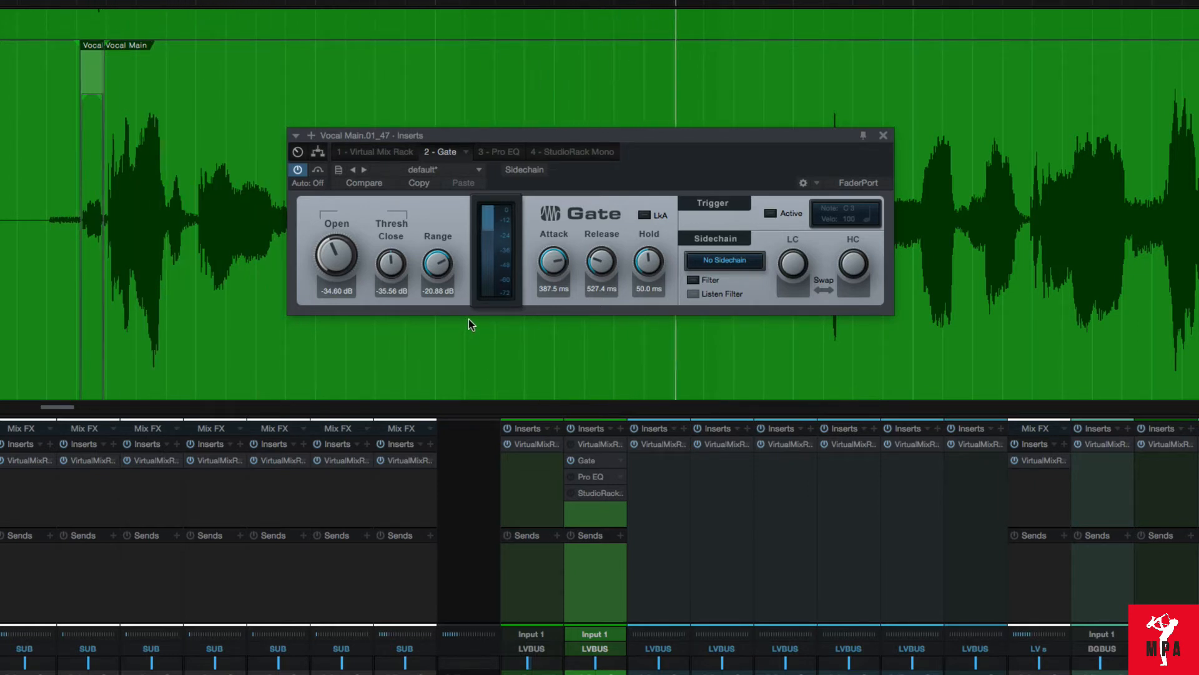
pyautogui.press('space')
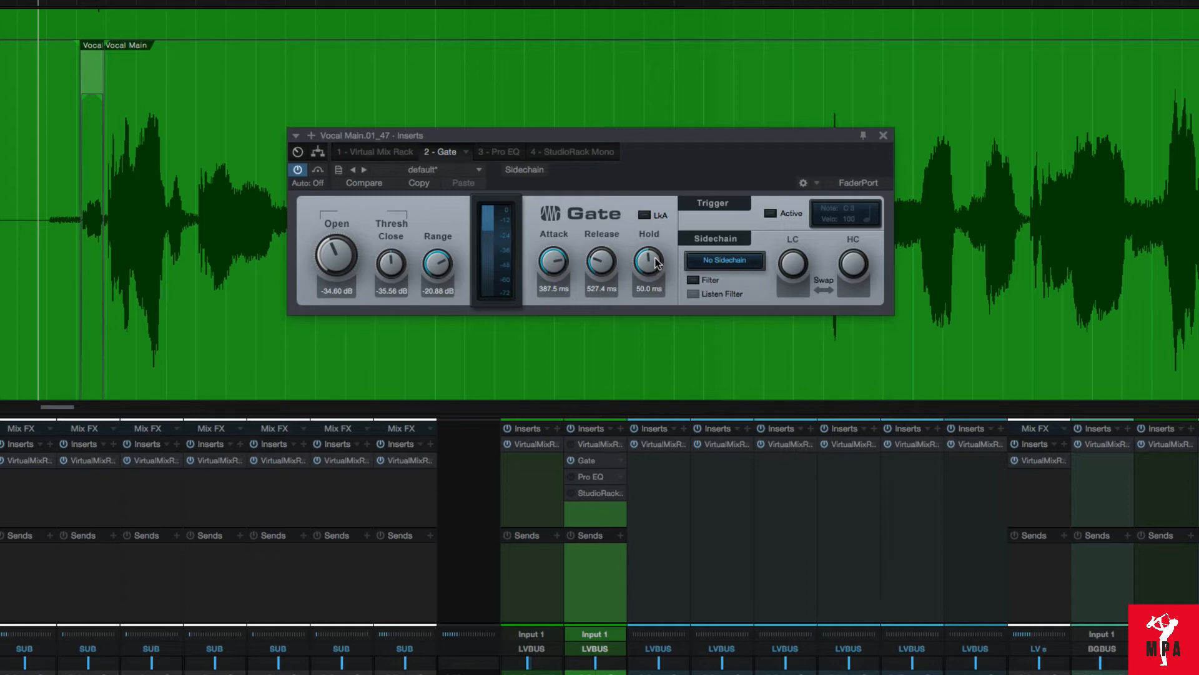
# Step: Try the Gate's hold time at 1.00 ms and at 1.00 s, auditioning the vocal with each setting
pyautogui.press('space')
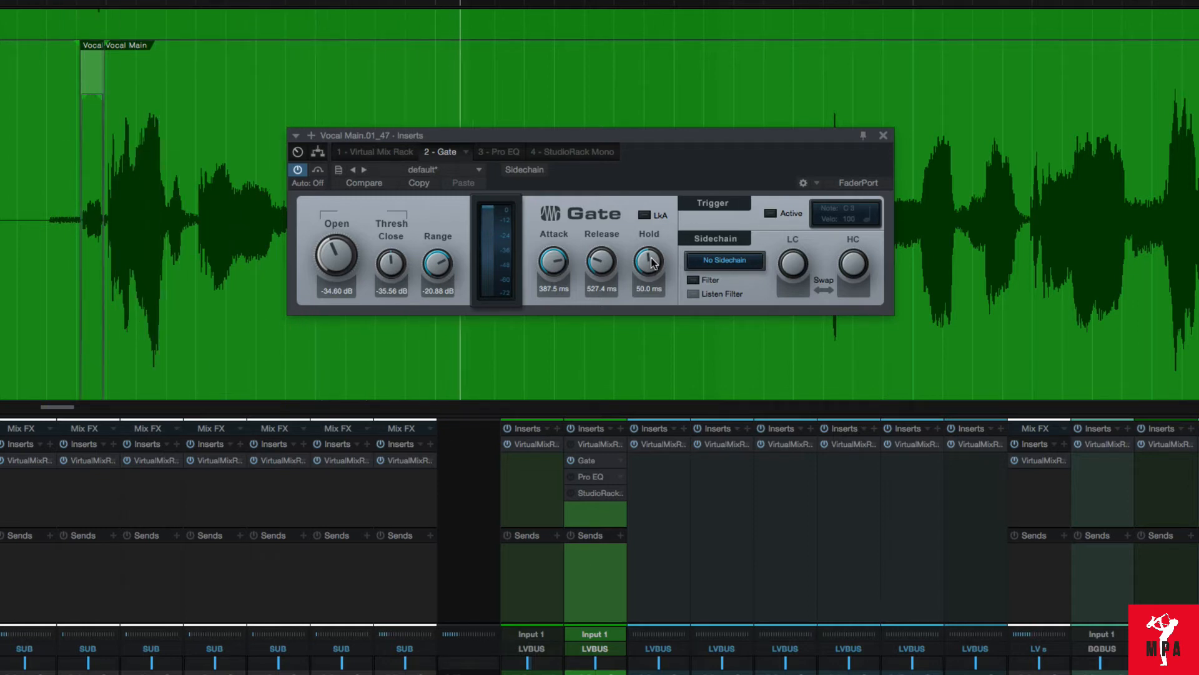
pyautogui.moveTo(651, 263); pyautogui.dragTo(648, 316)
pyautogui.press('space')
pyautogui.press('space')
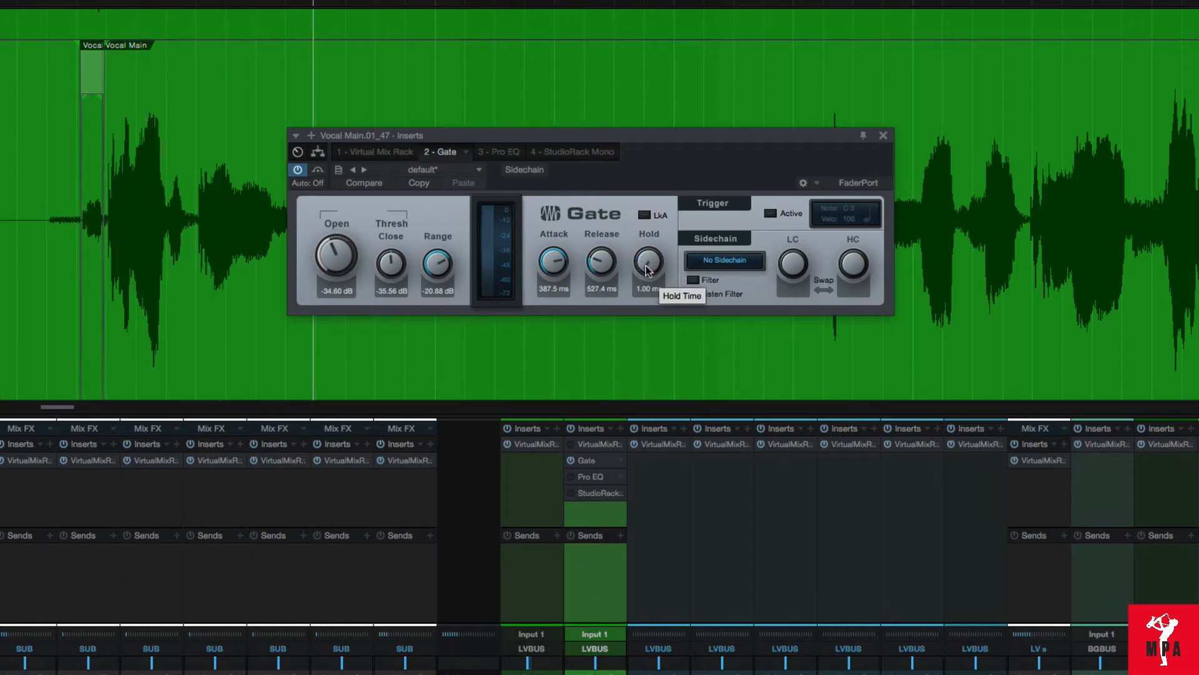
pyautogui.press('space')
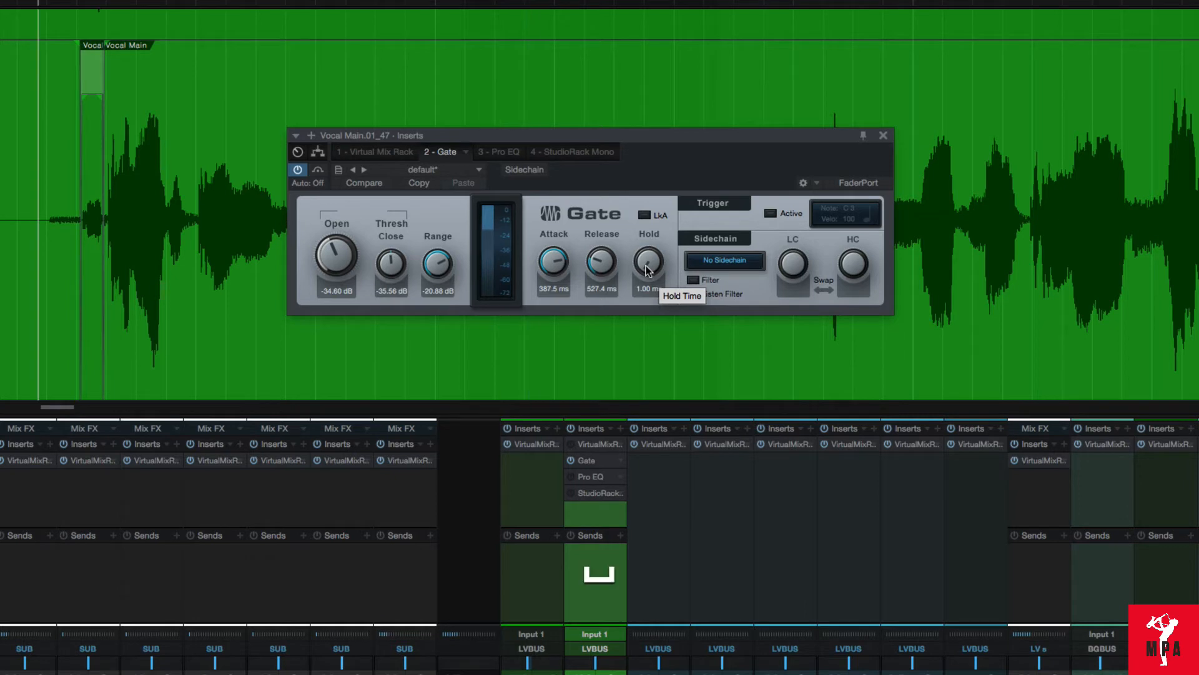
pyautogui.moveTo(647, 270); pyautogui.dragTo(650, 295)
pyautogui.press('space')
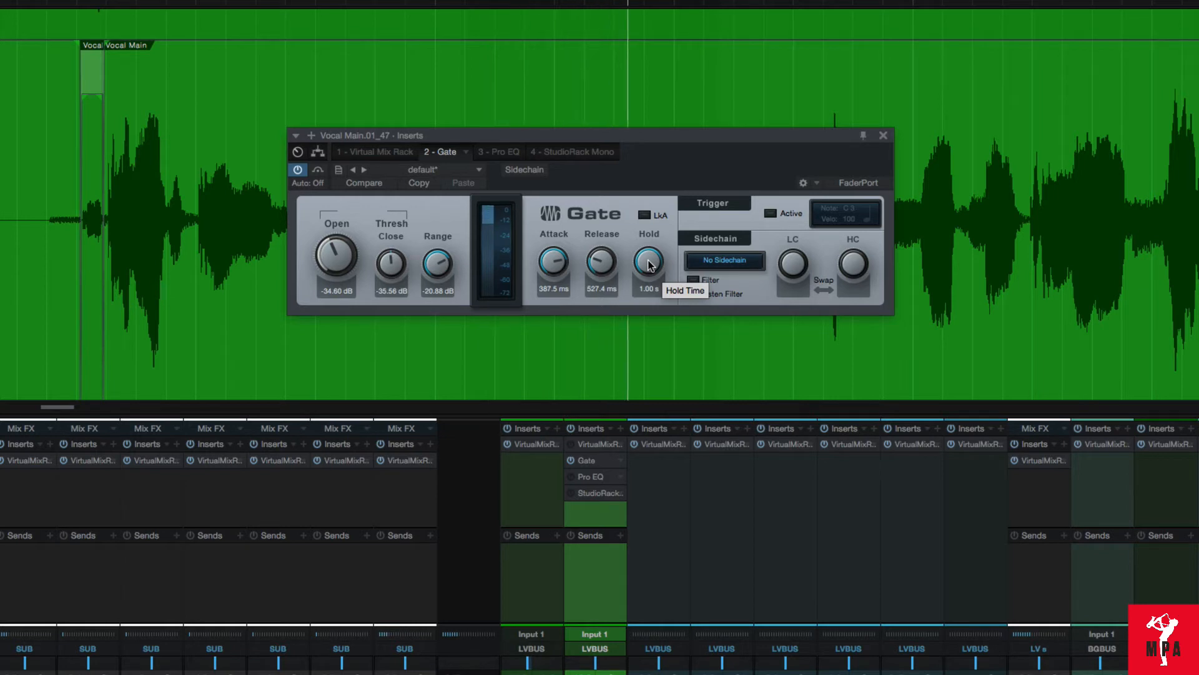
pyautogui.press('space')
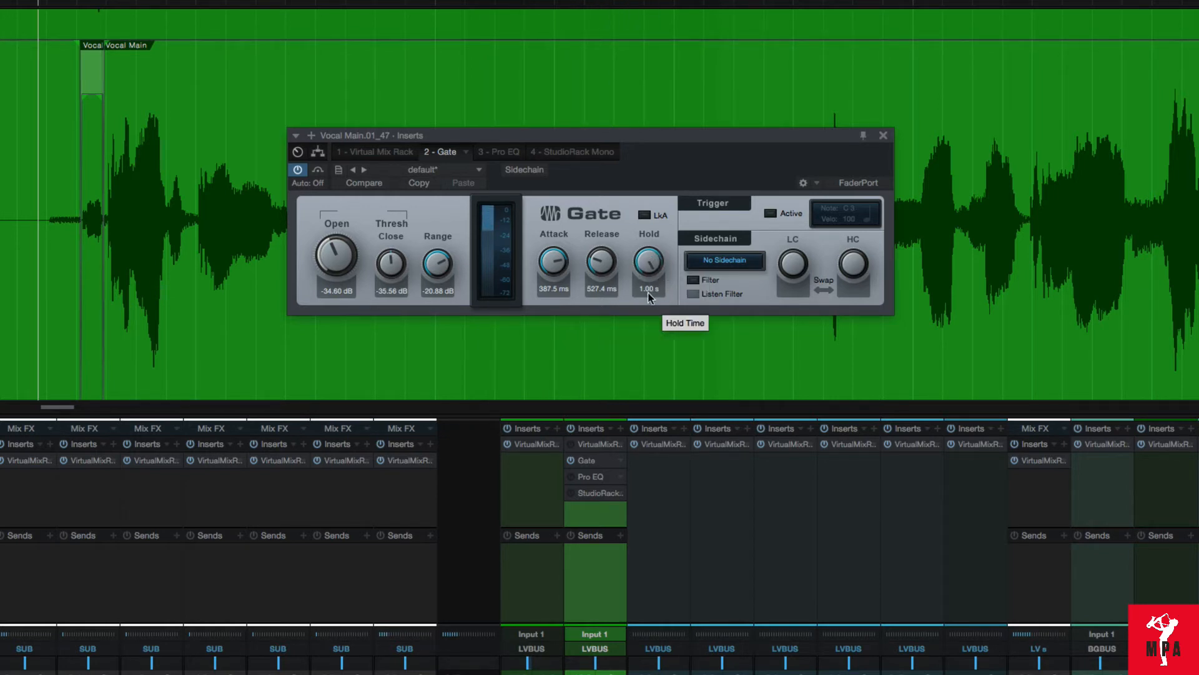
# Step: Set the Gate's hold time to 13.3 ms and audition the vocal
pyautogui.moveTo(647, 292); pyautogui.dragTo(621, 326)
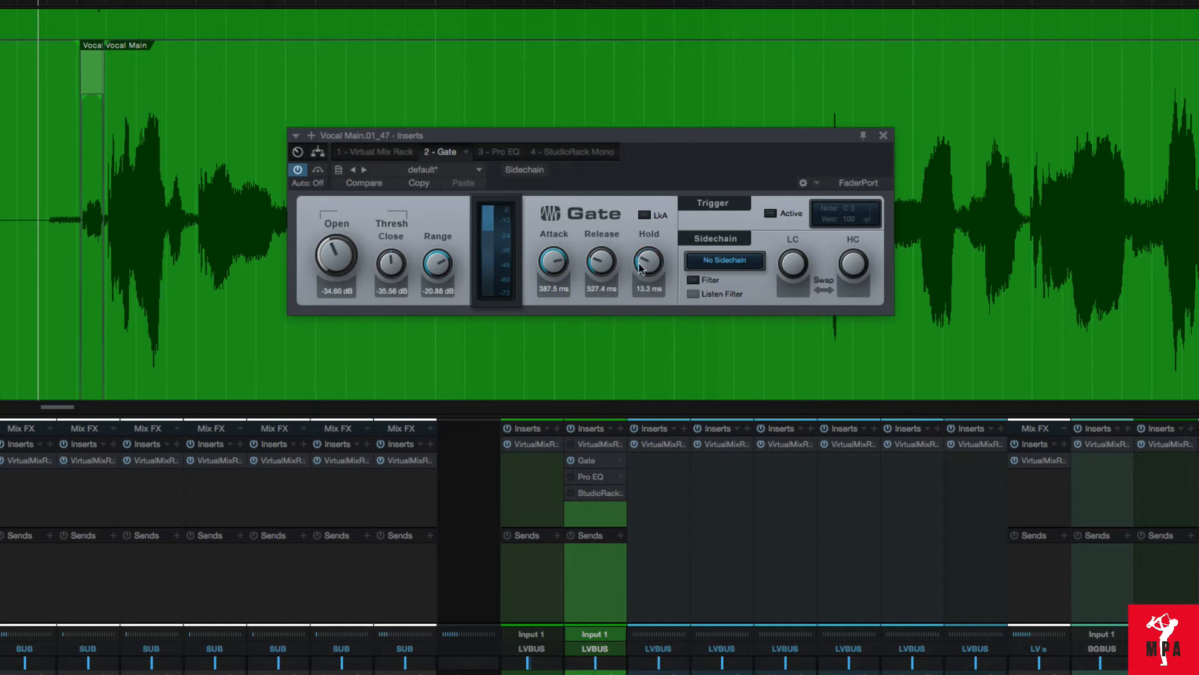
pyautogui.press('space')
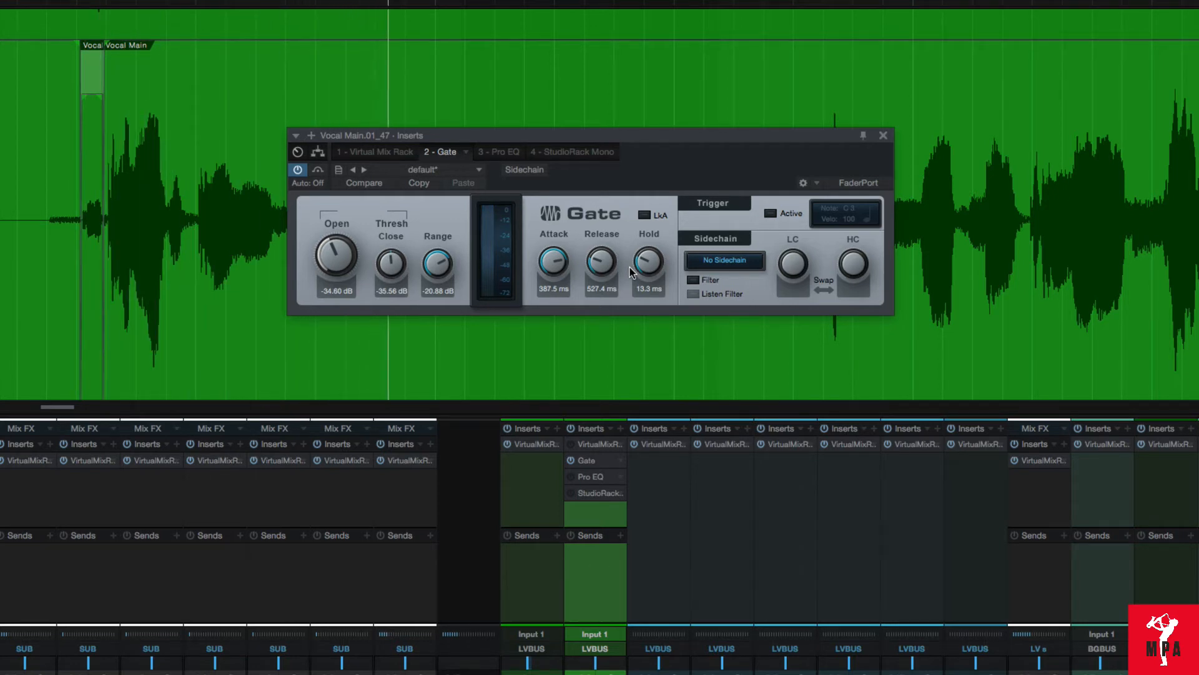
pyautogui.press('space')
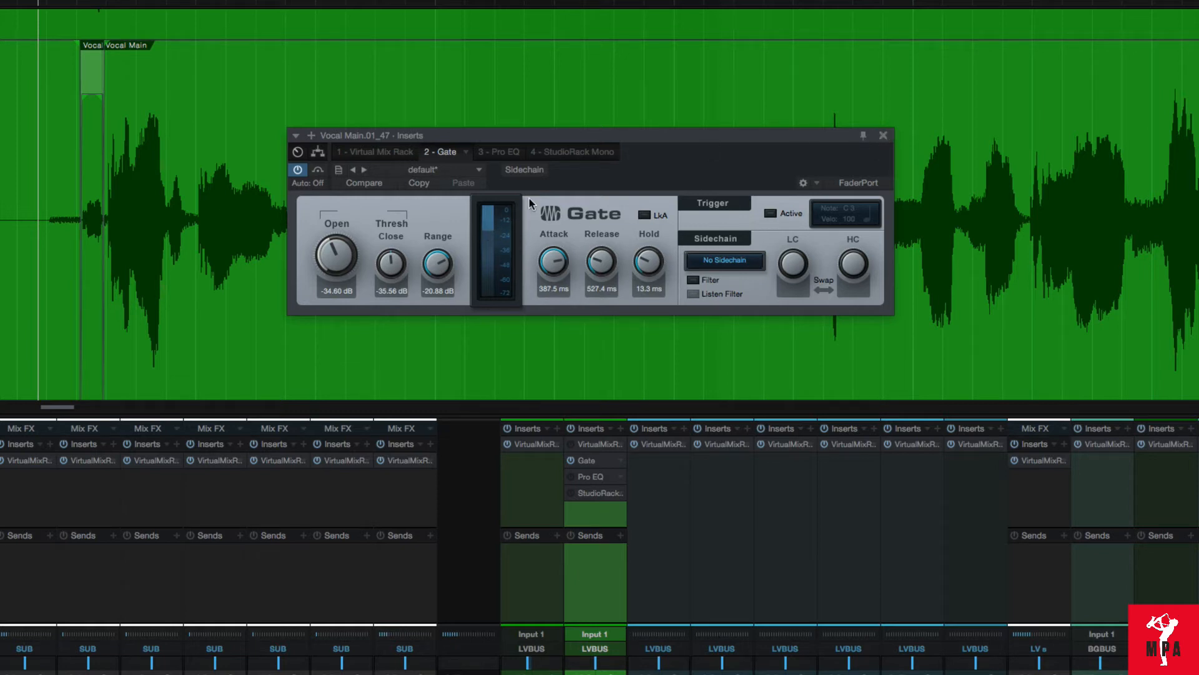
# Step: Open the lead vocal's Pro EQ and toggle its 160 Hz low cut on and off to compare the curve
pyautogui.click(501, 151)
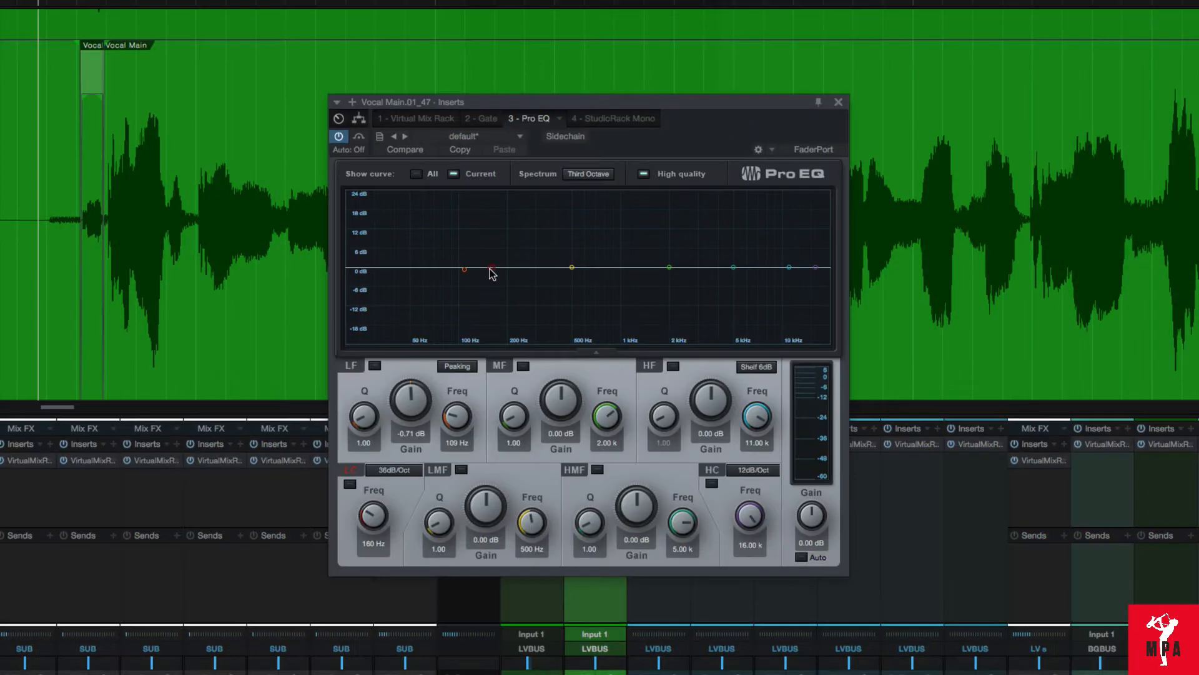
pyautogui.click(491, 270)
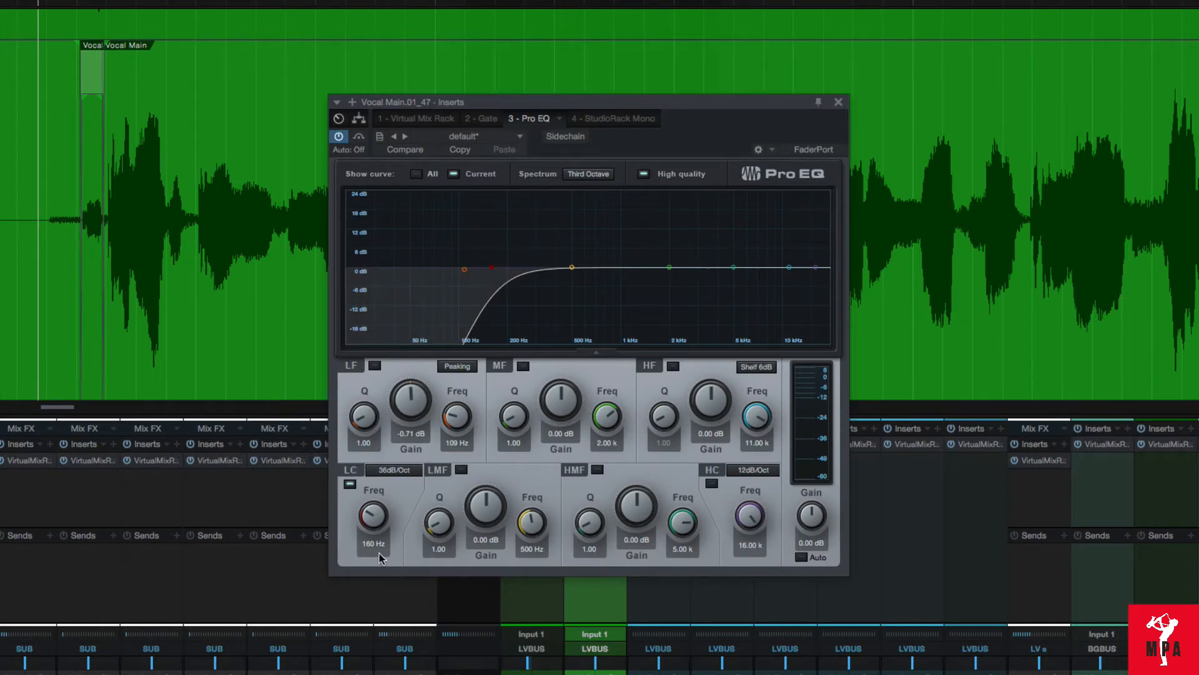
pyautogui.click(492, 269)
pyautogui.click(491, 270)
pyautogui.click(492, 271)
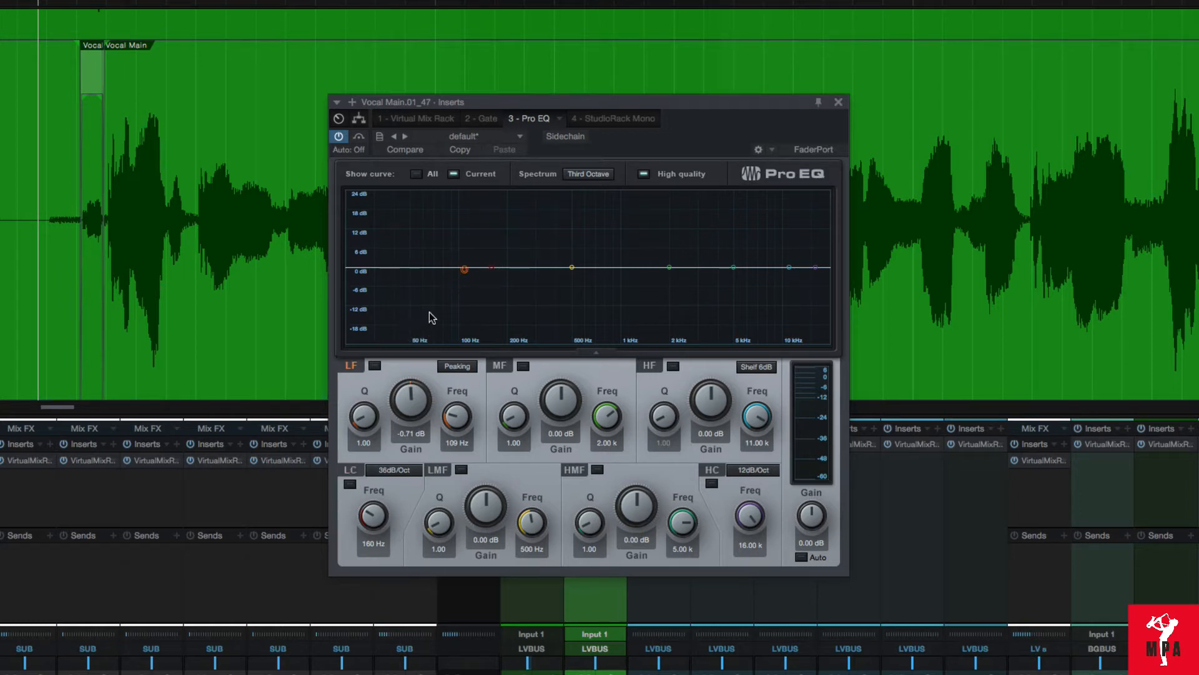
# Step: Audition the vocal twice with the low cut off and examine the low-frequency noise in the Pro EQ spectrum
pyautogui.press('space')
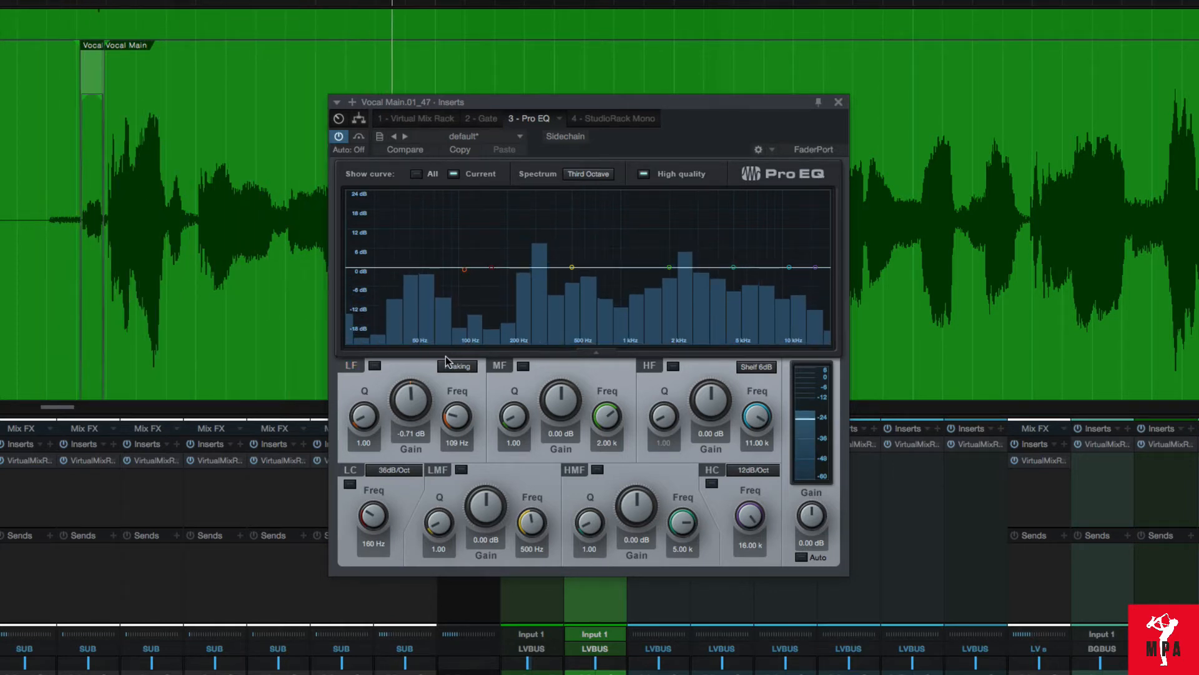
pyautogui.press('space')
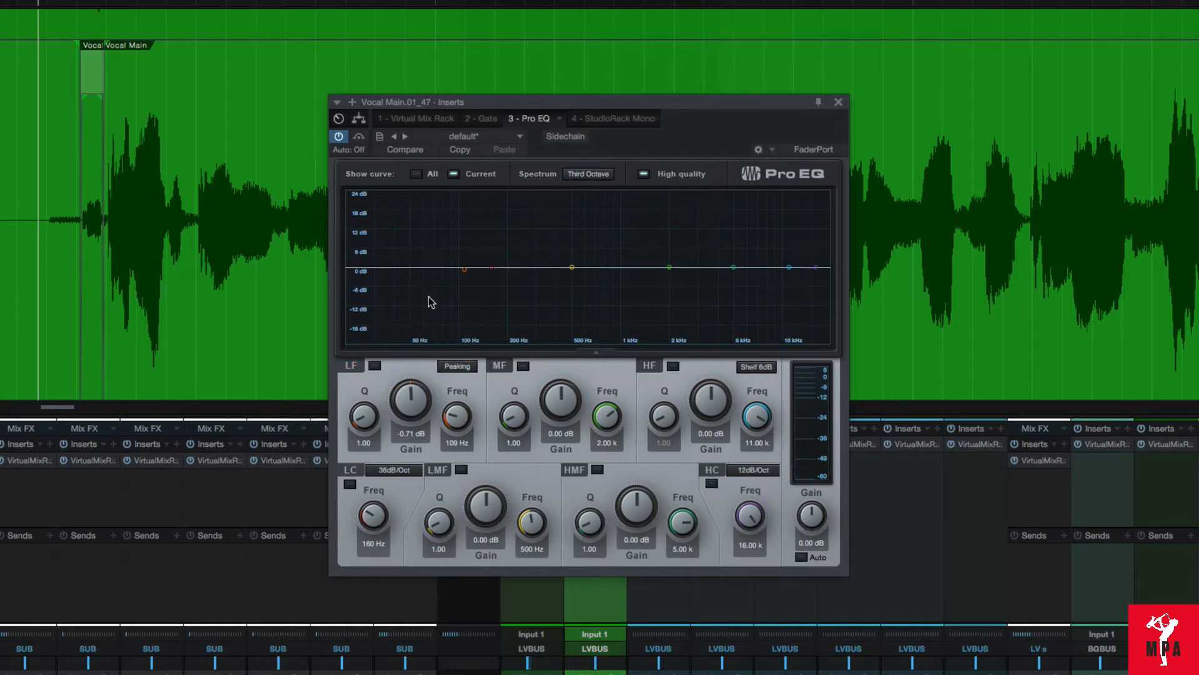
pyautogui.press('space')
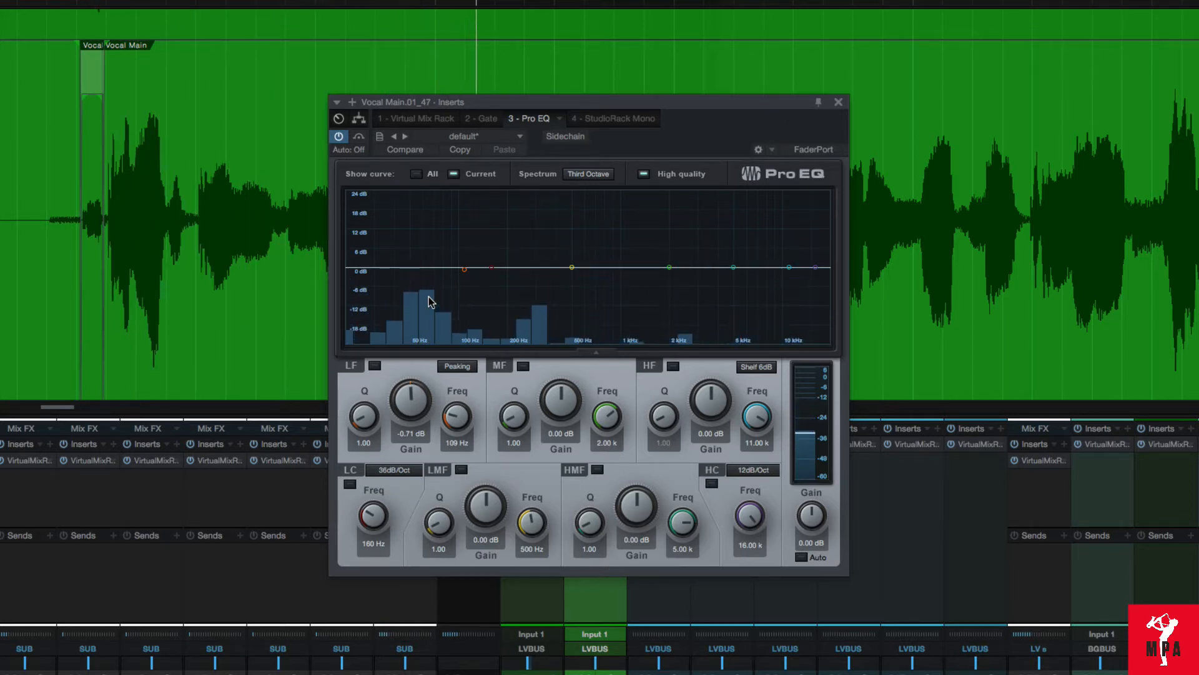
pyautogui.press('space')
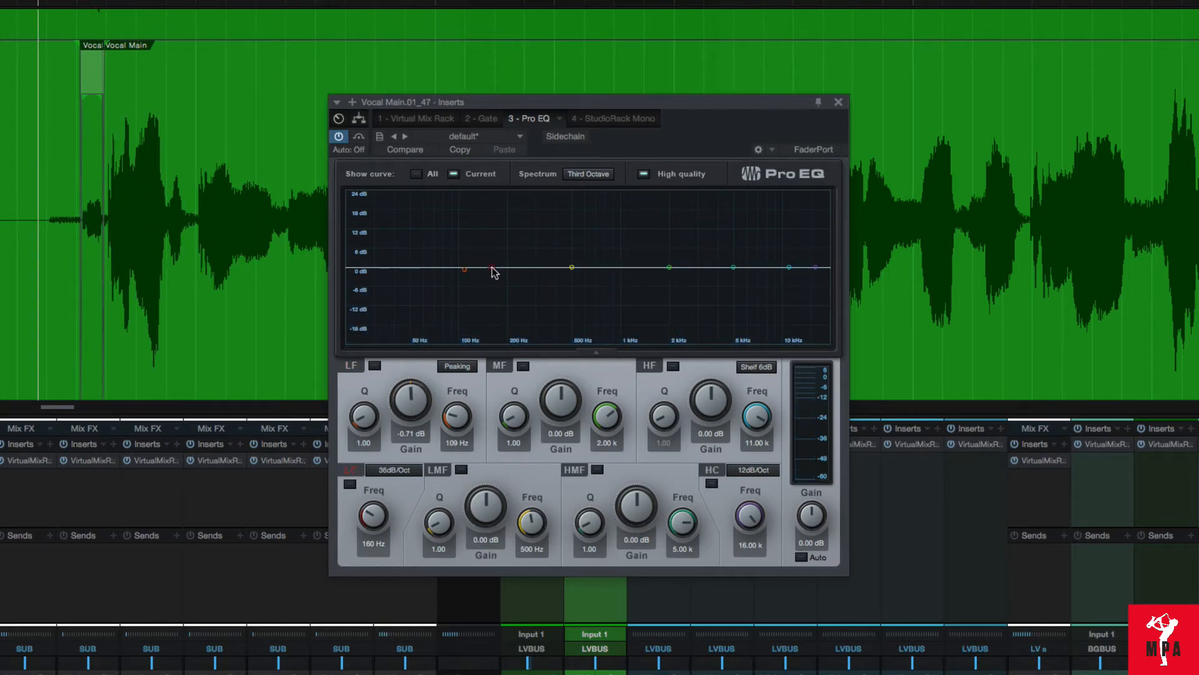
# Step: Enable the 160 Hz low cut, try slopes of 6 and 12 dB/Oct, and set the slope back to 36 dB/Oct
pyautogui.click(493, 270)
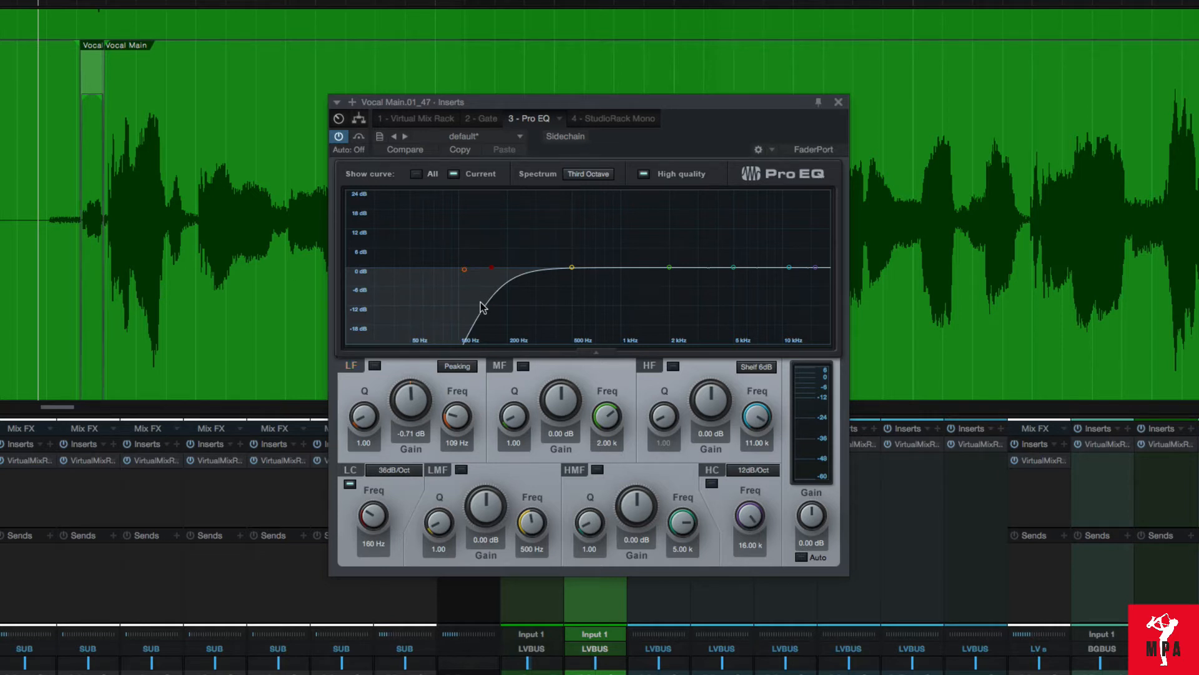
pyautogui.click(392, 472)
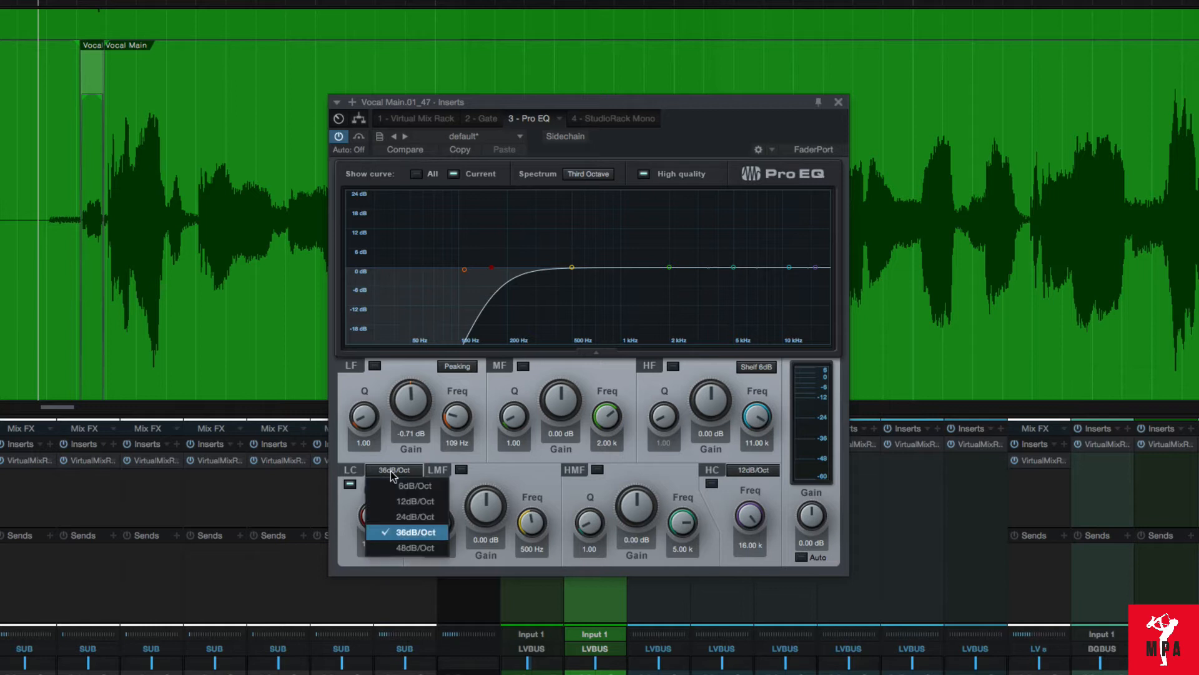
pyautogui.click(403, 485)
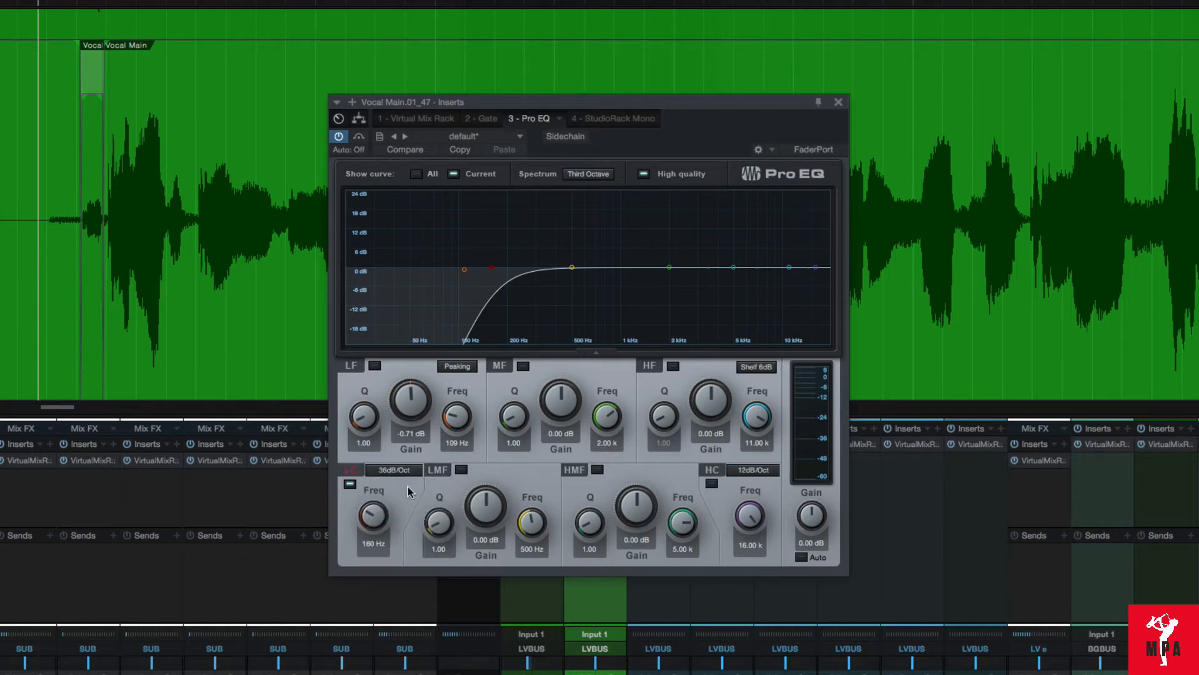
pyautogui.click(400, 473)
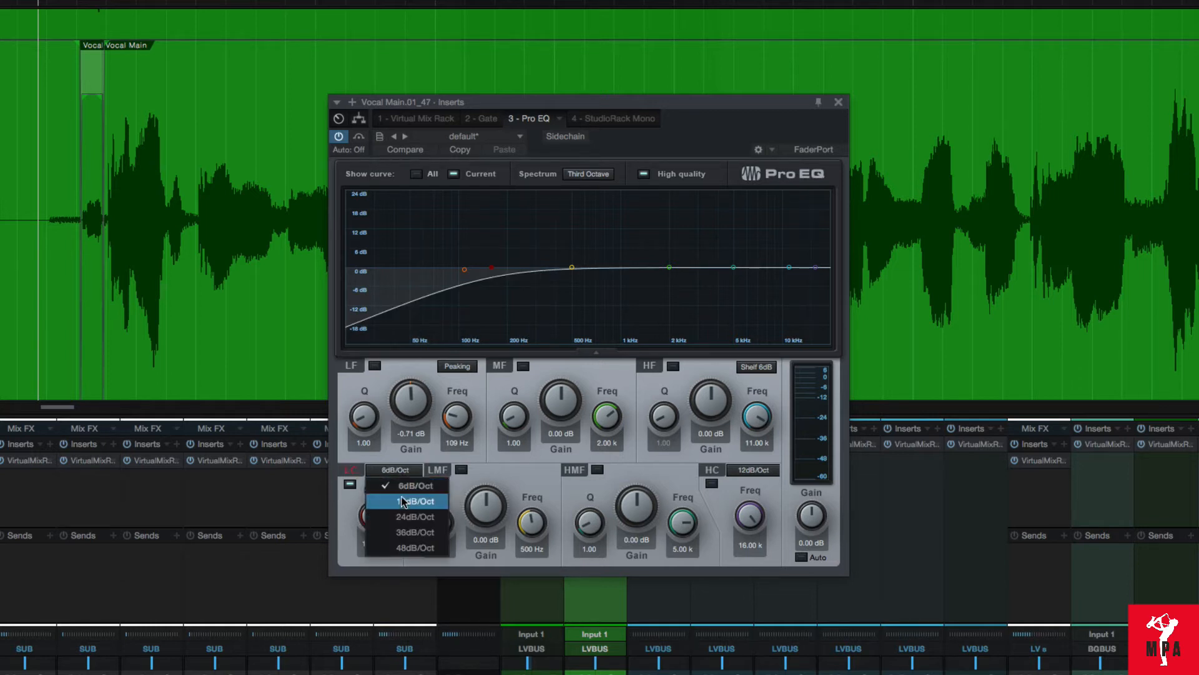
pyautogui.click(403, 500)
pyautogui.click(400, 473)
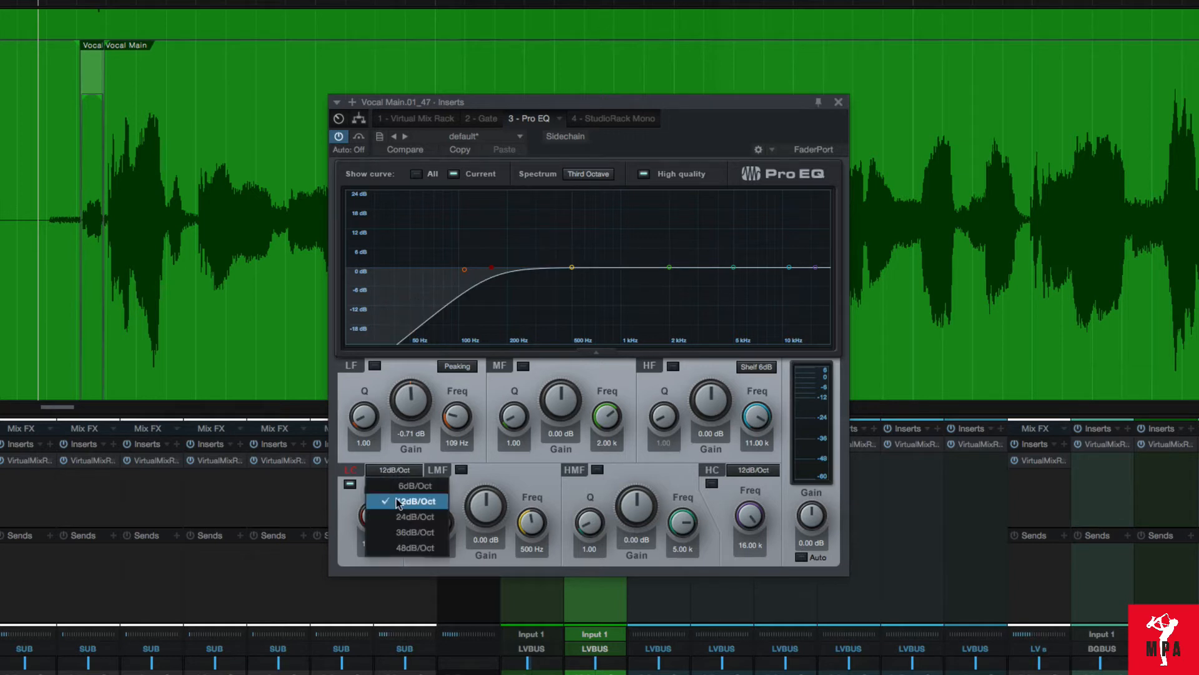
pyautogui.click(406, 534)
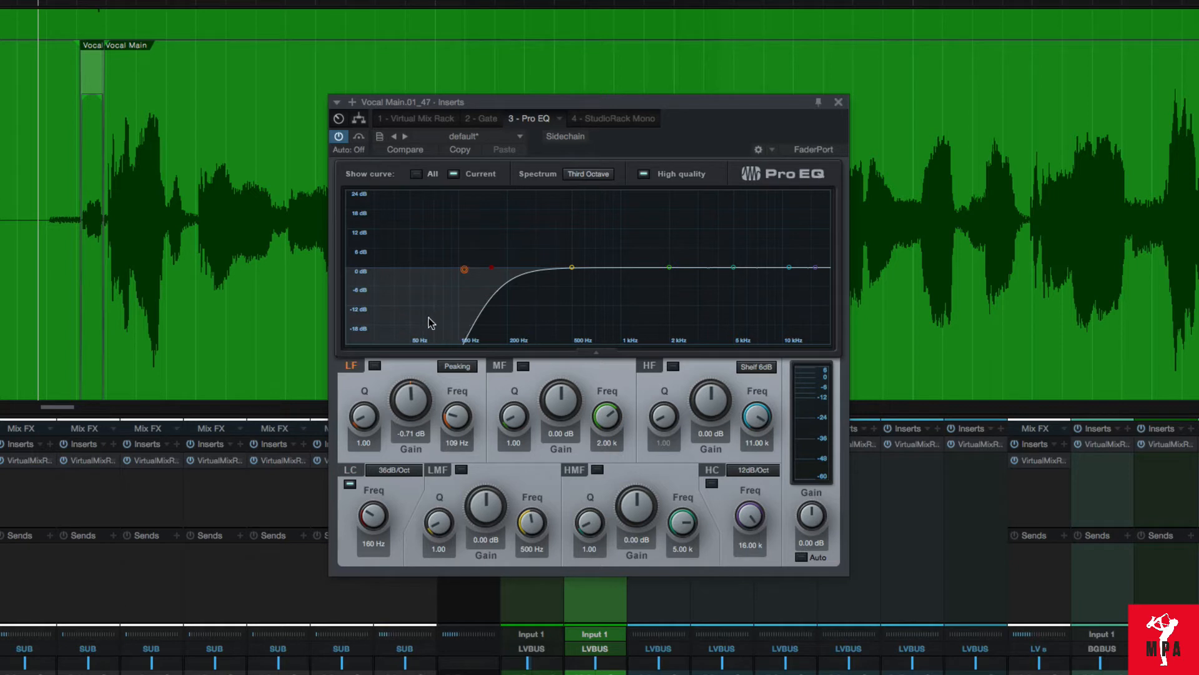
# Step: Switch the low cut off and on, auditioning the vocal through the gap in each state
pyautogui.click(492, 268)
pyautogui.click(492, 269)
pyautogui.click(491, 269)
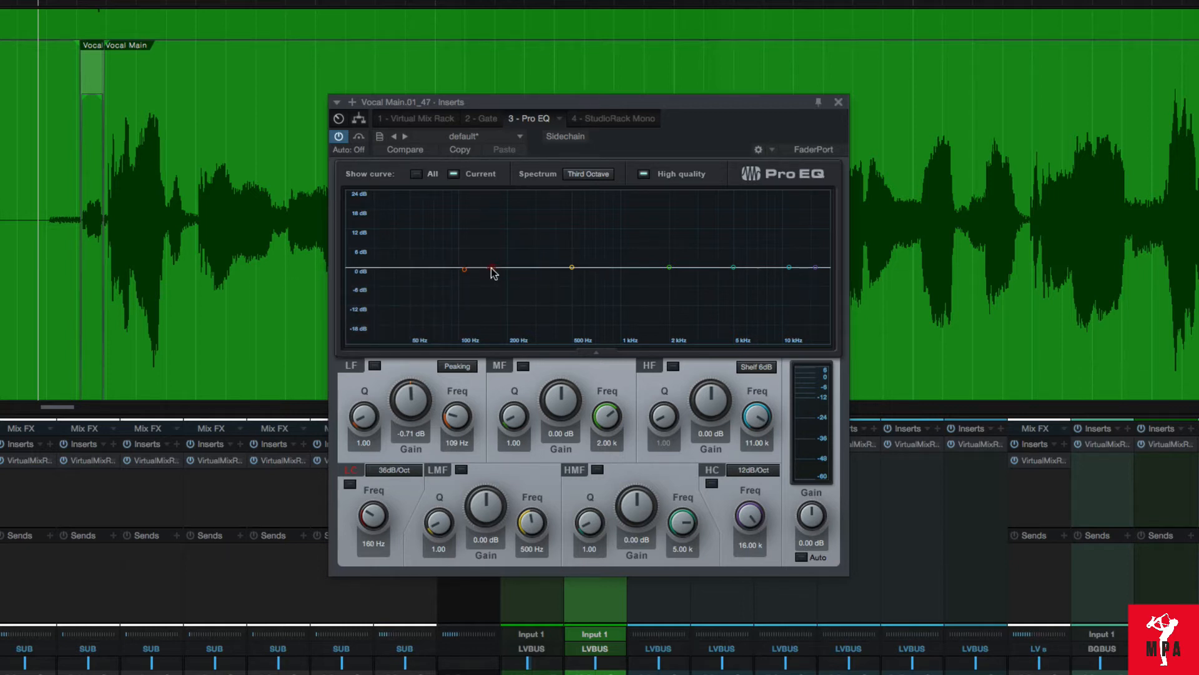
pyautogui.press('space')
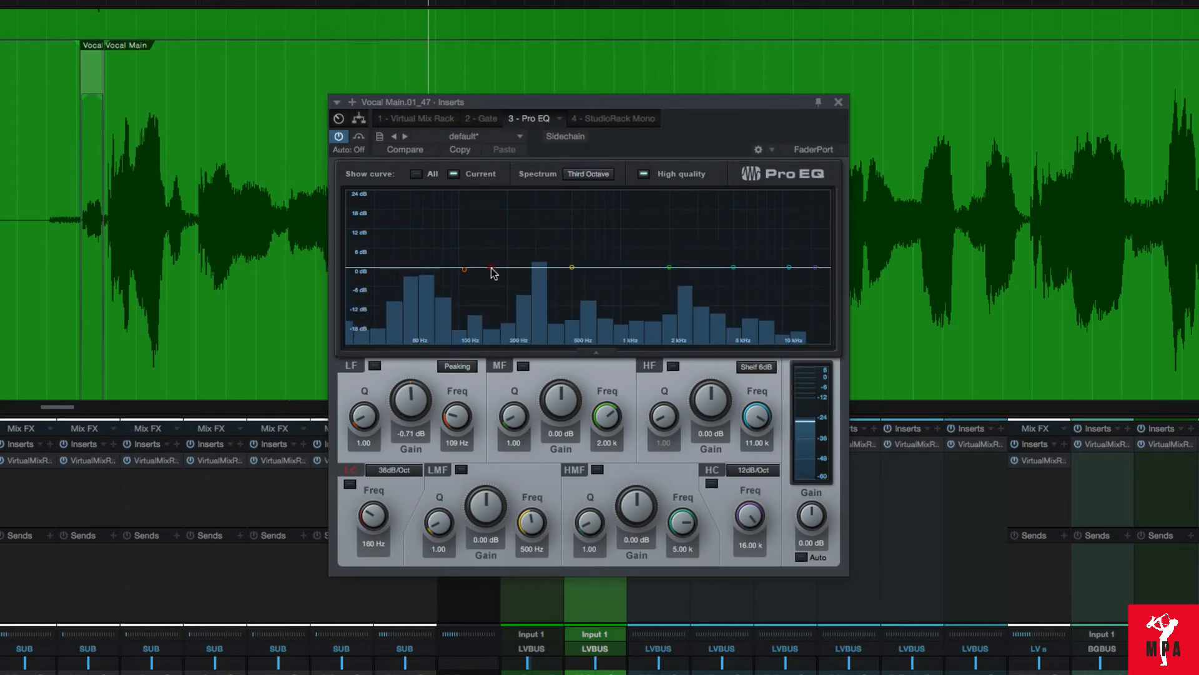
pyautogui.click(492, 269)
pyautogui.press('space')
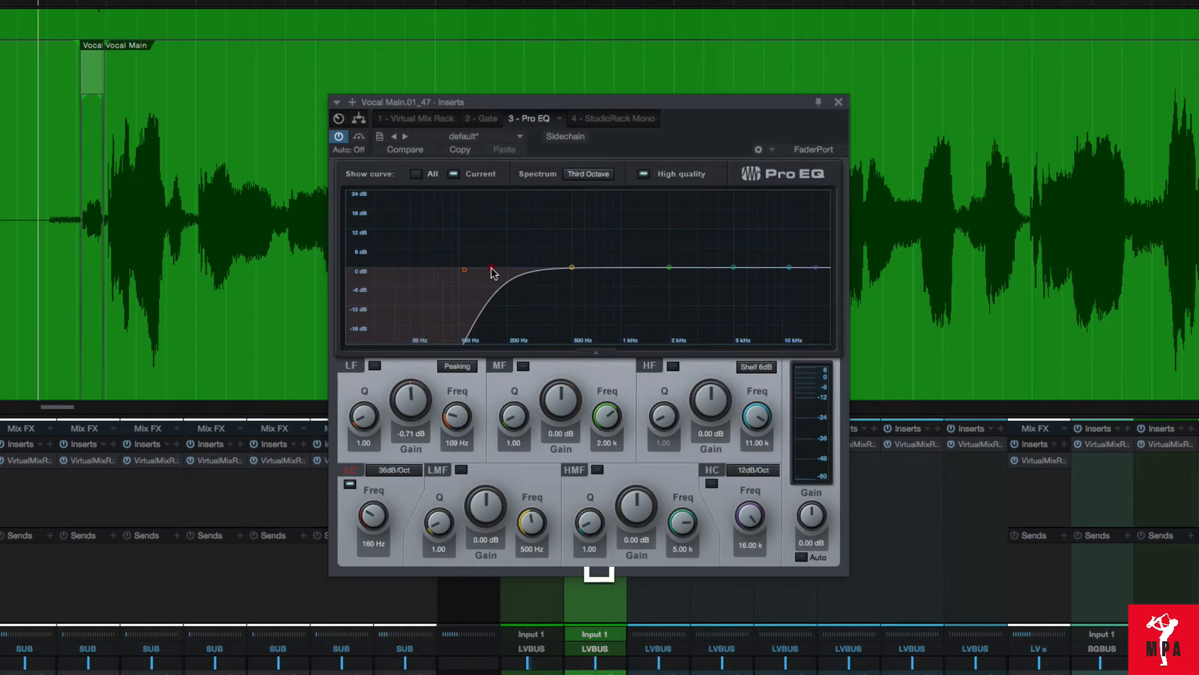
pyautogui.press('space')
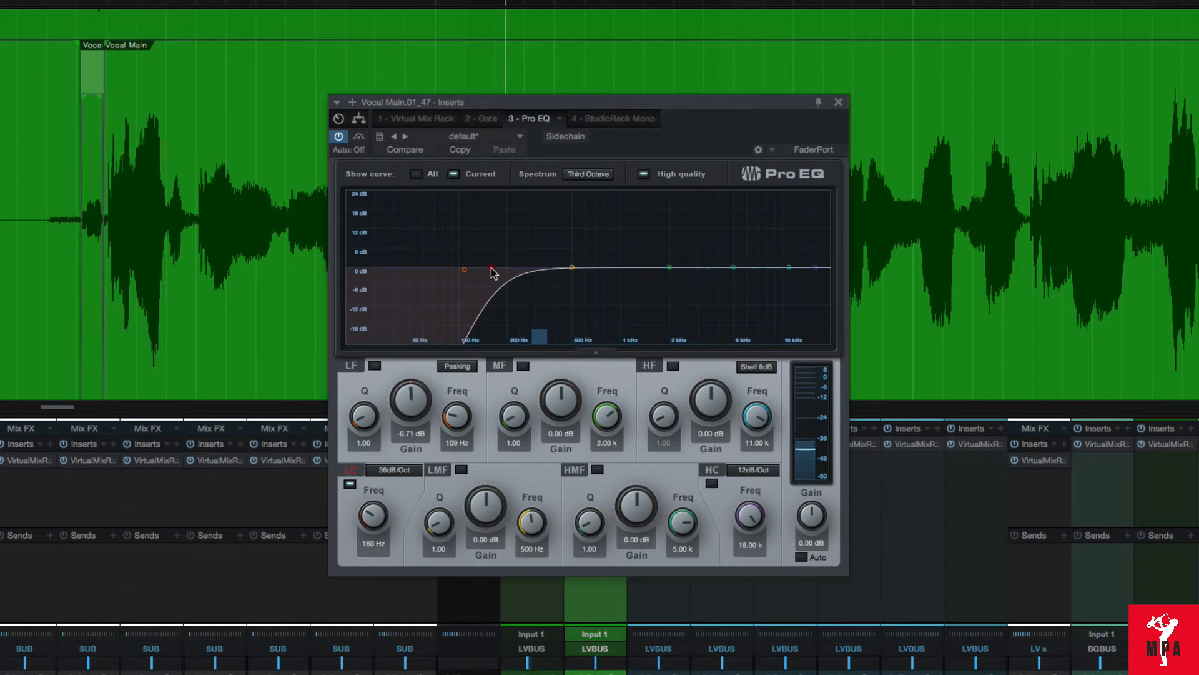
pyautogui.press('space')
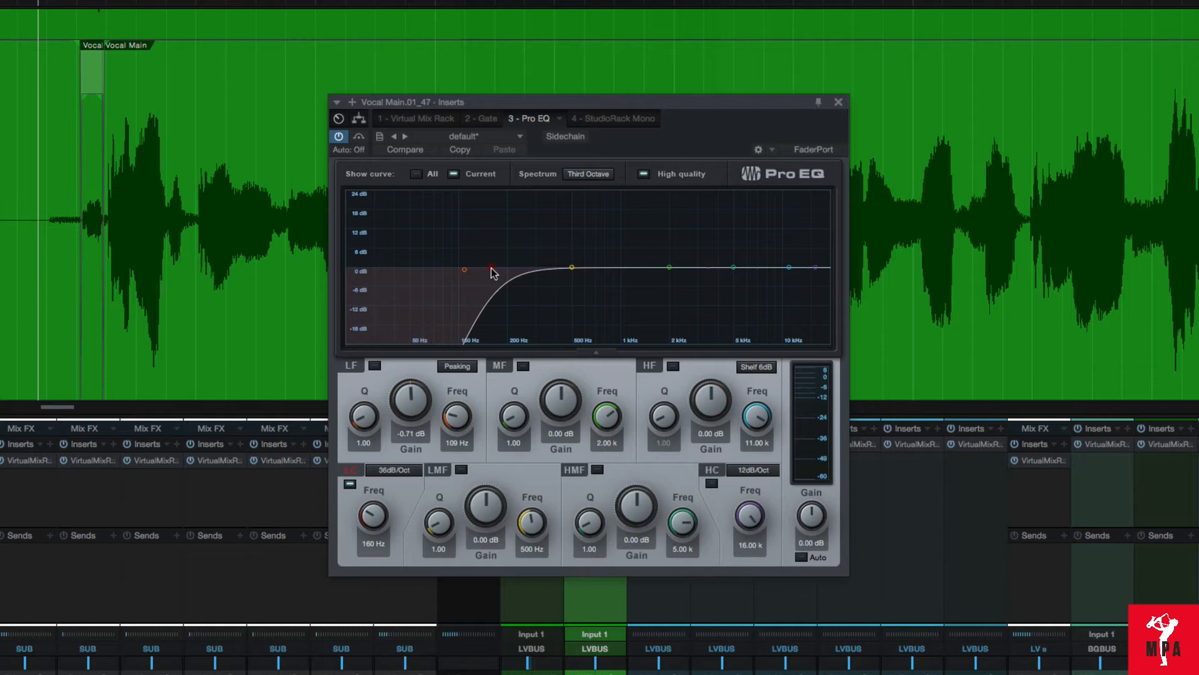
# Step: Repeat the comparison by auditioning the vocal without the low cut and again with the 160 Hz low cut enabled
pyautogui.doubleClick(491, 268)
pyautogui.press('space')
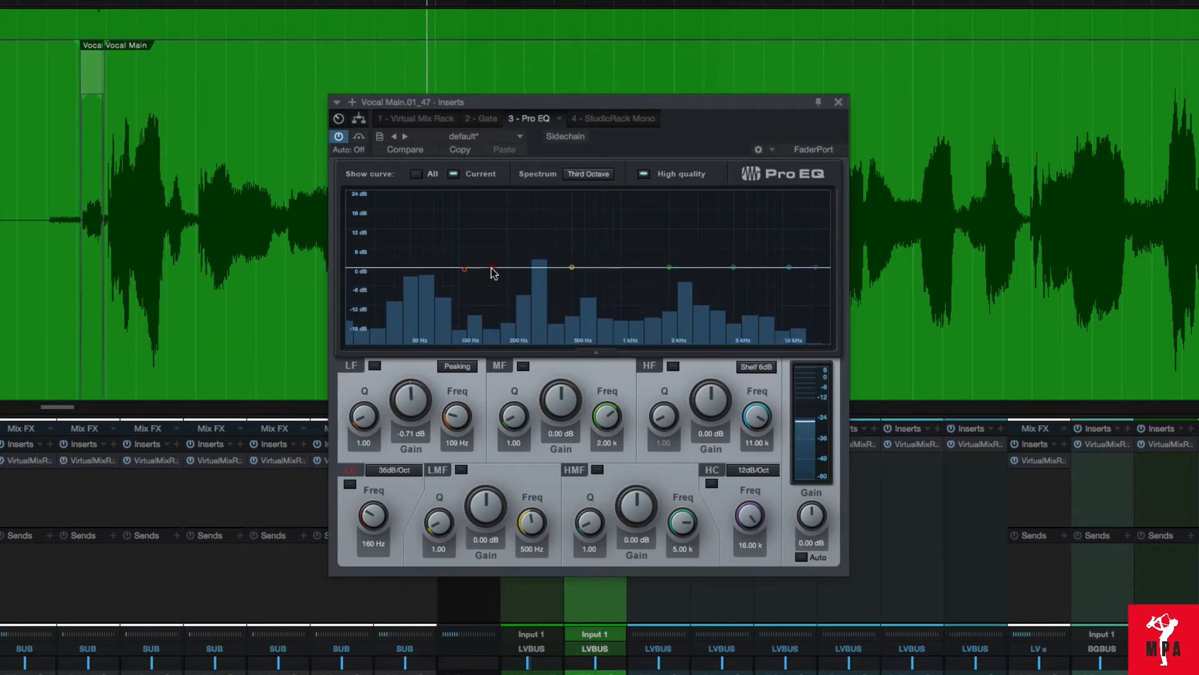
pyautogui.press('space')
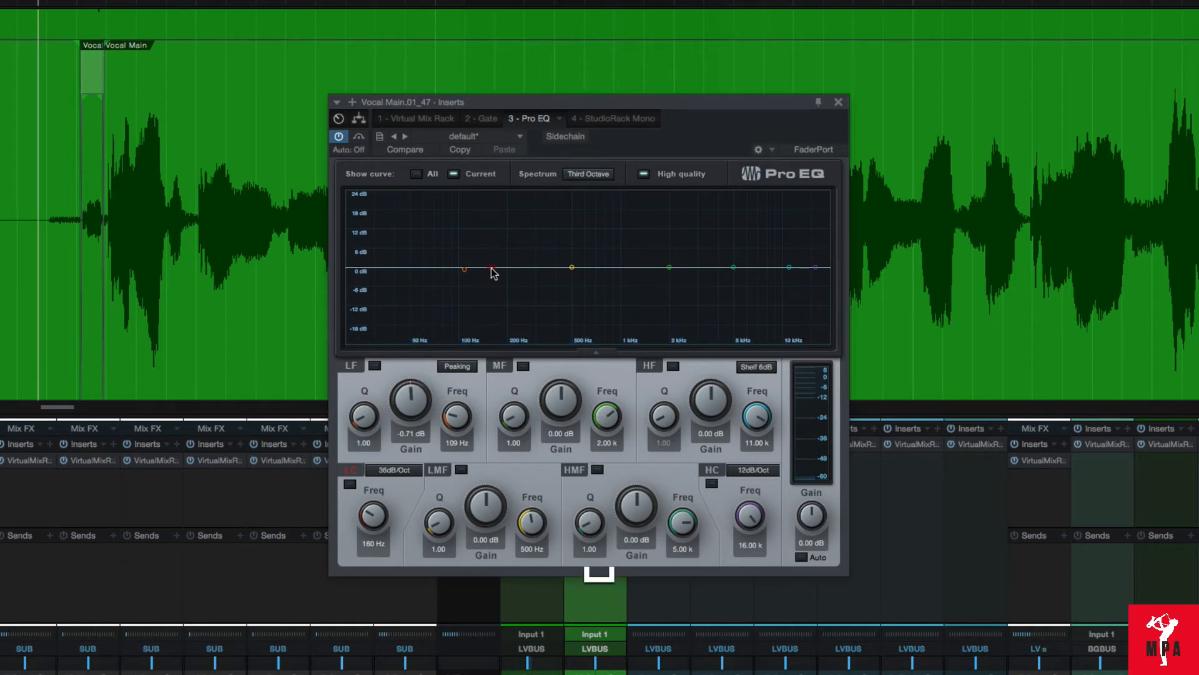
pyautogui.doubleClick(492, 269)
pyautogui.press('space')
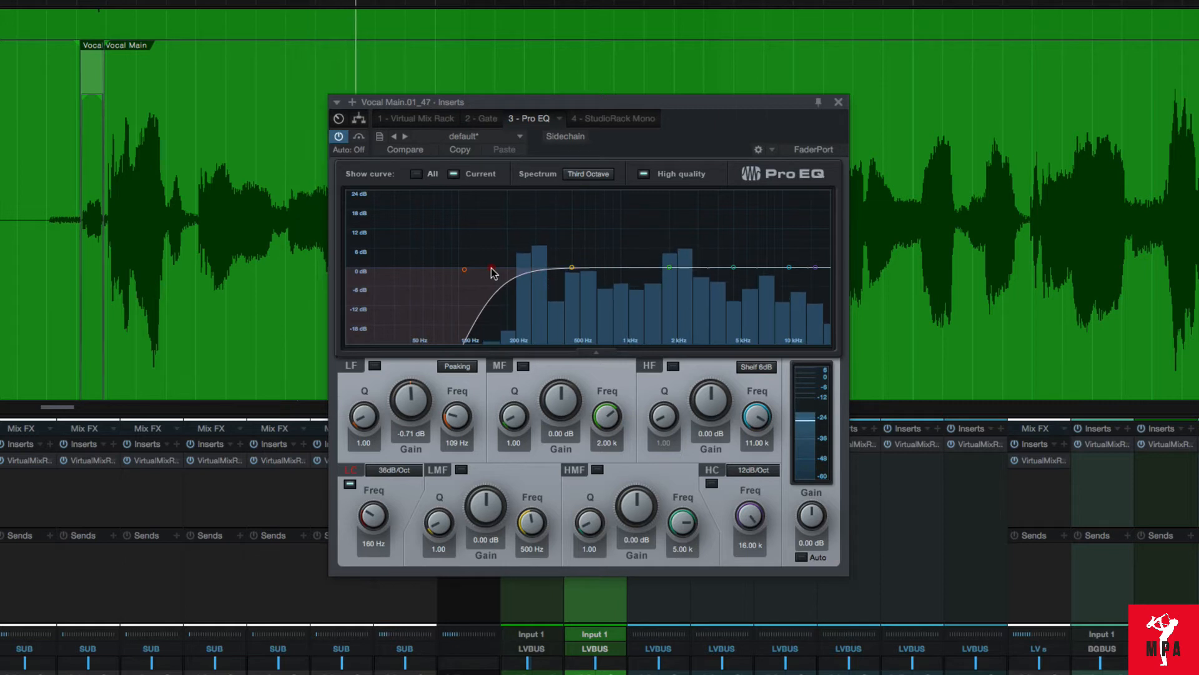
pyautogui.press('space')
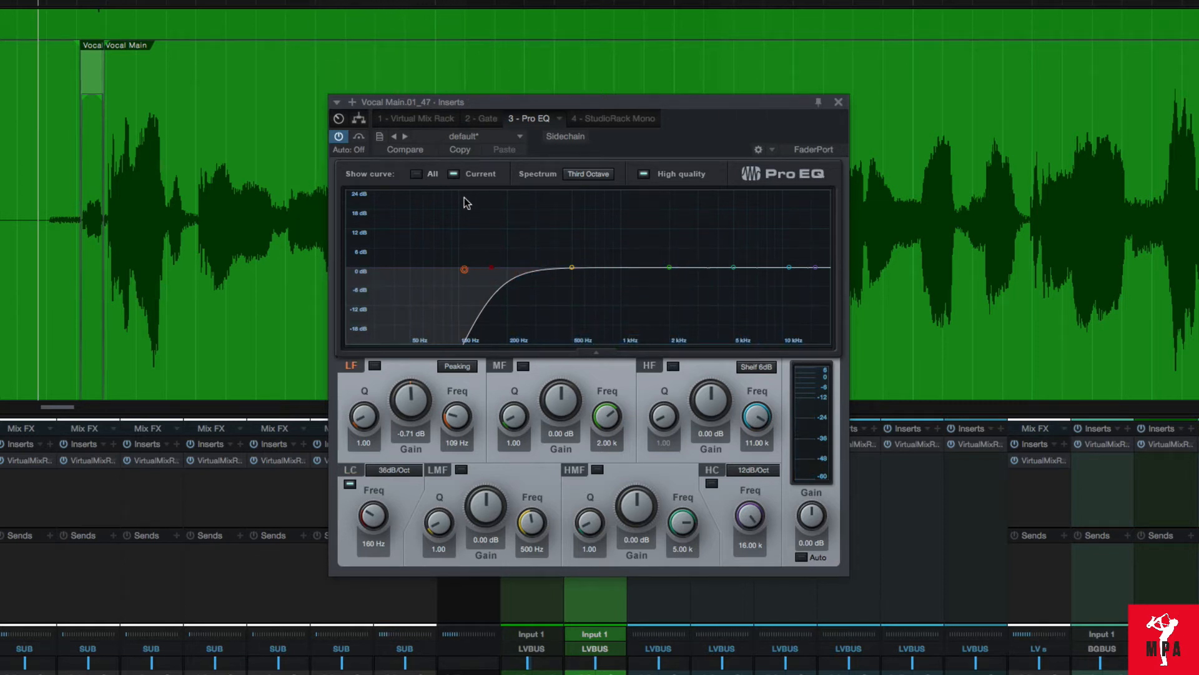
# Step: Close the Pro EQ and audition the vocal with all inserts bypassed and again with the Gate and Pro EQ active
pyautogui.click(839, 102)
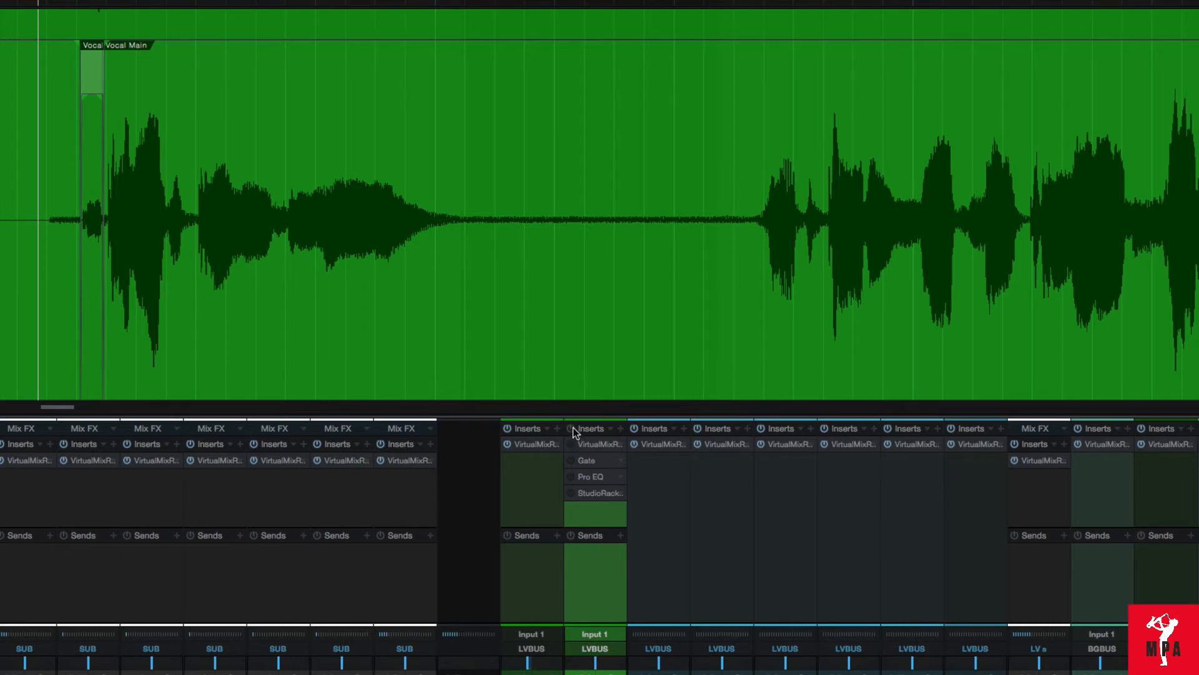
pyautogui.press('space')
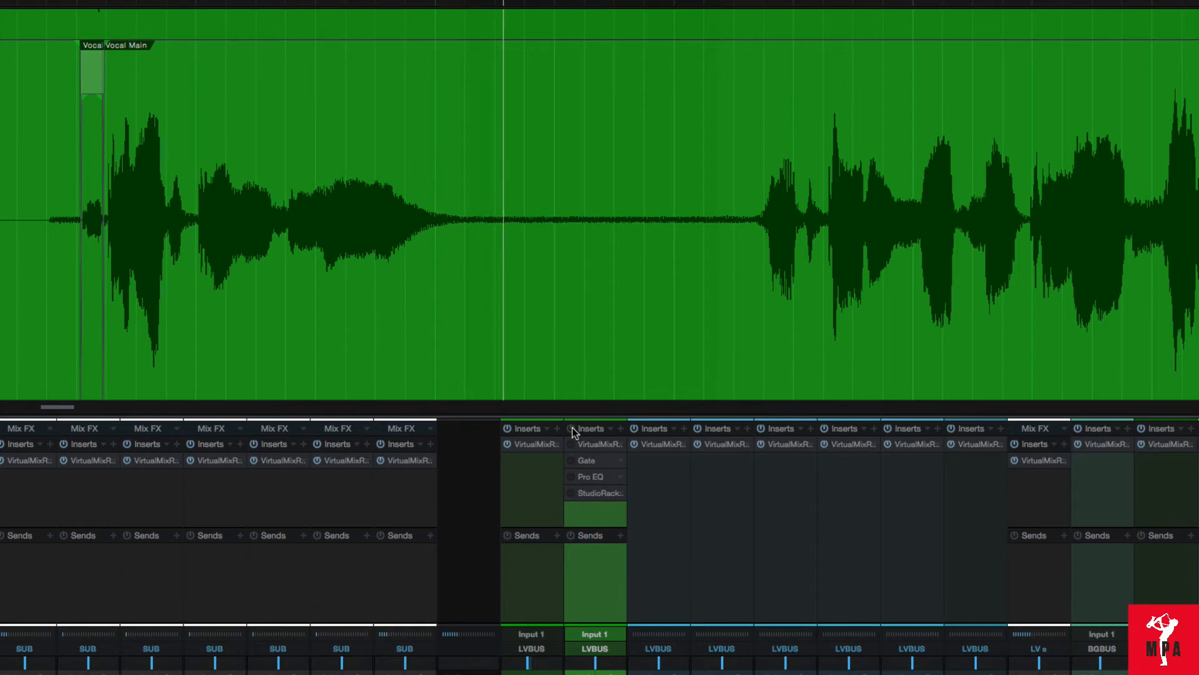
pyautogui.press('space')
pyautogui.press('space')
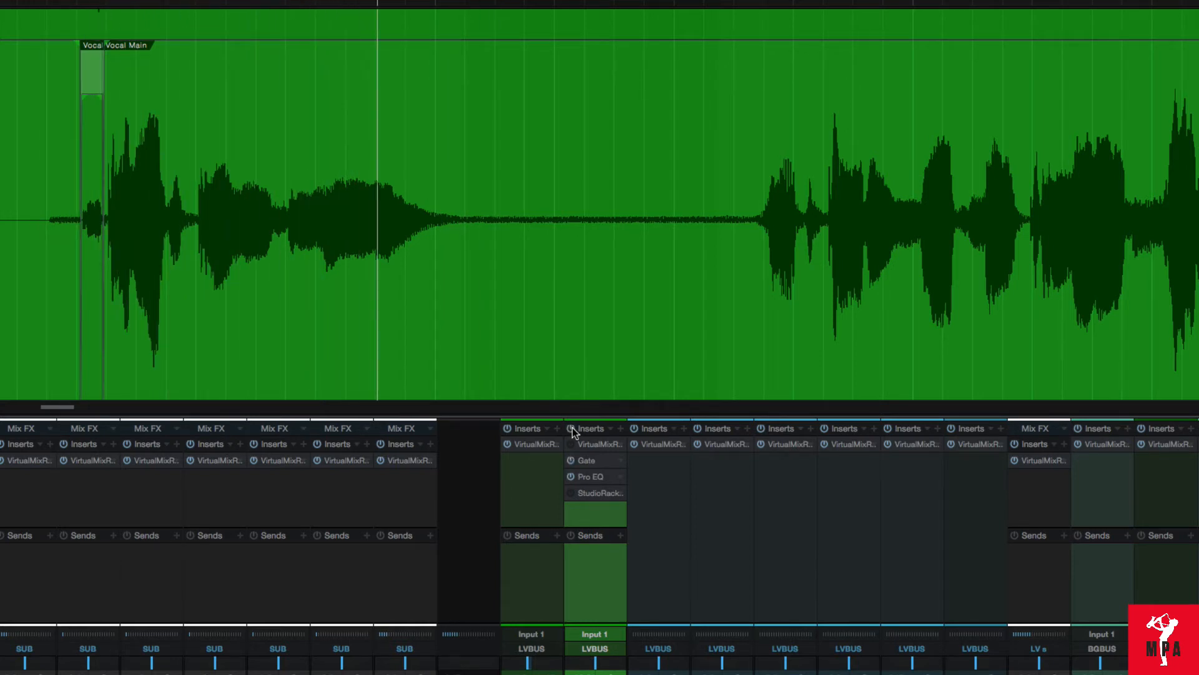
pyautogui.press('space')
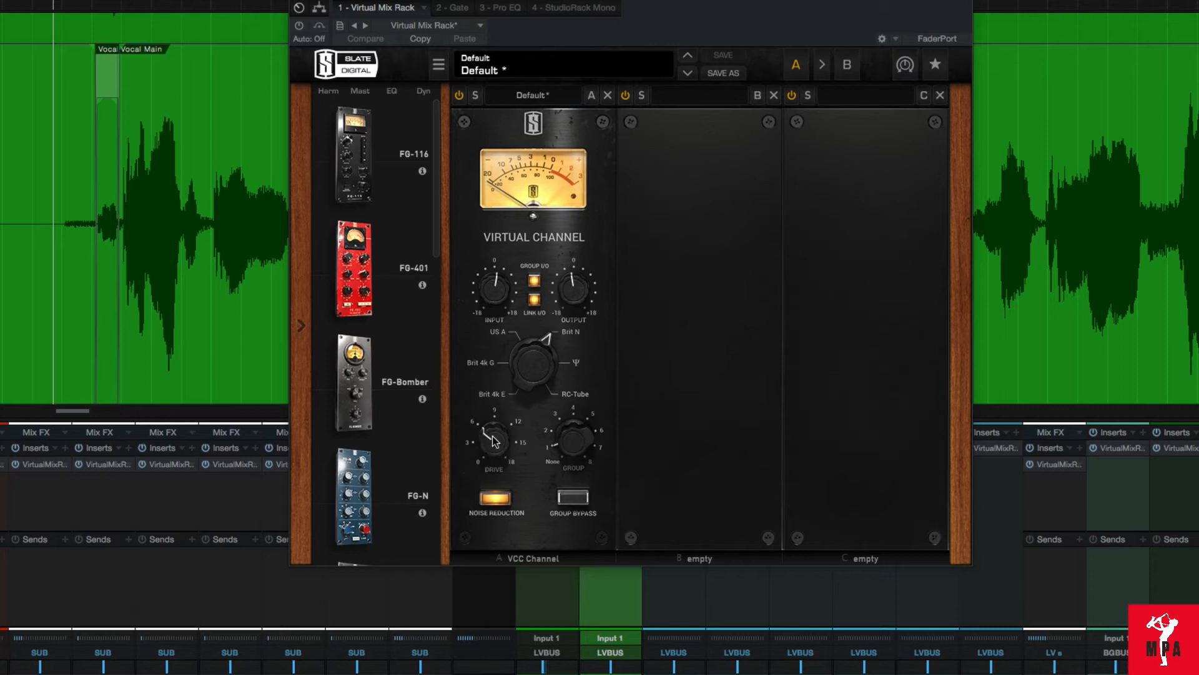
# Step: Browse the Virtual Mix Rack's module list down to the VCC Channel and VCC MixBuss modules
pyautogui.click(534, 298)
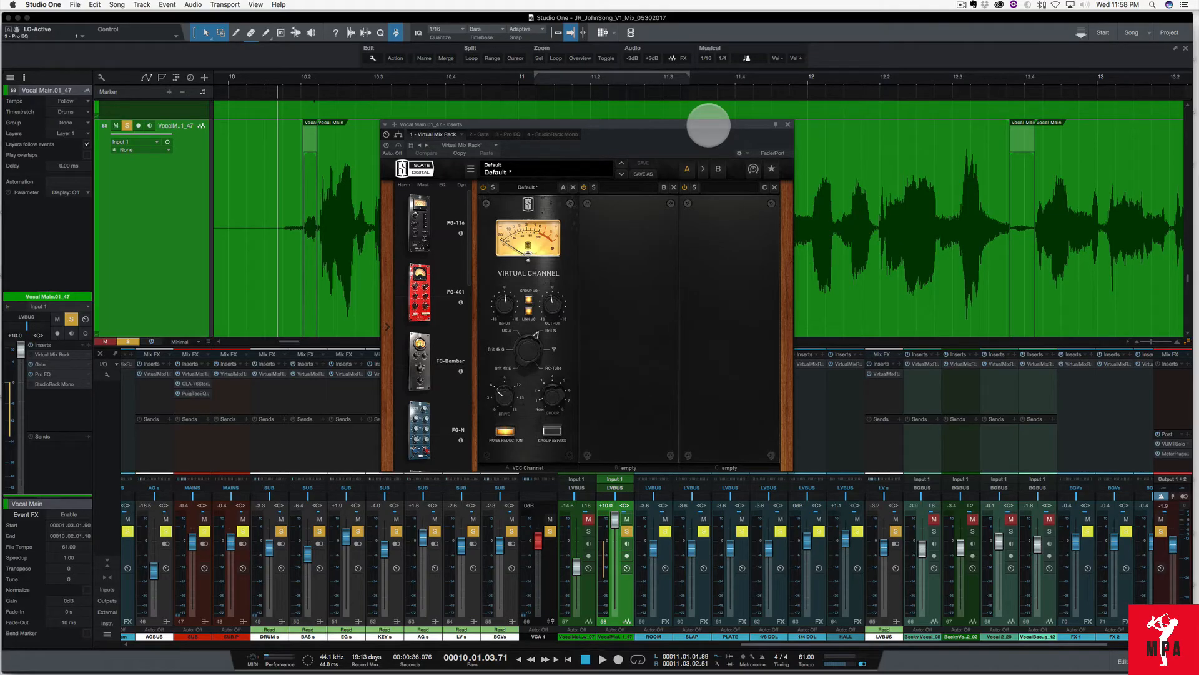
pyautogui.scroll(-5, 447, 362)
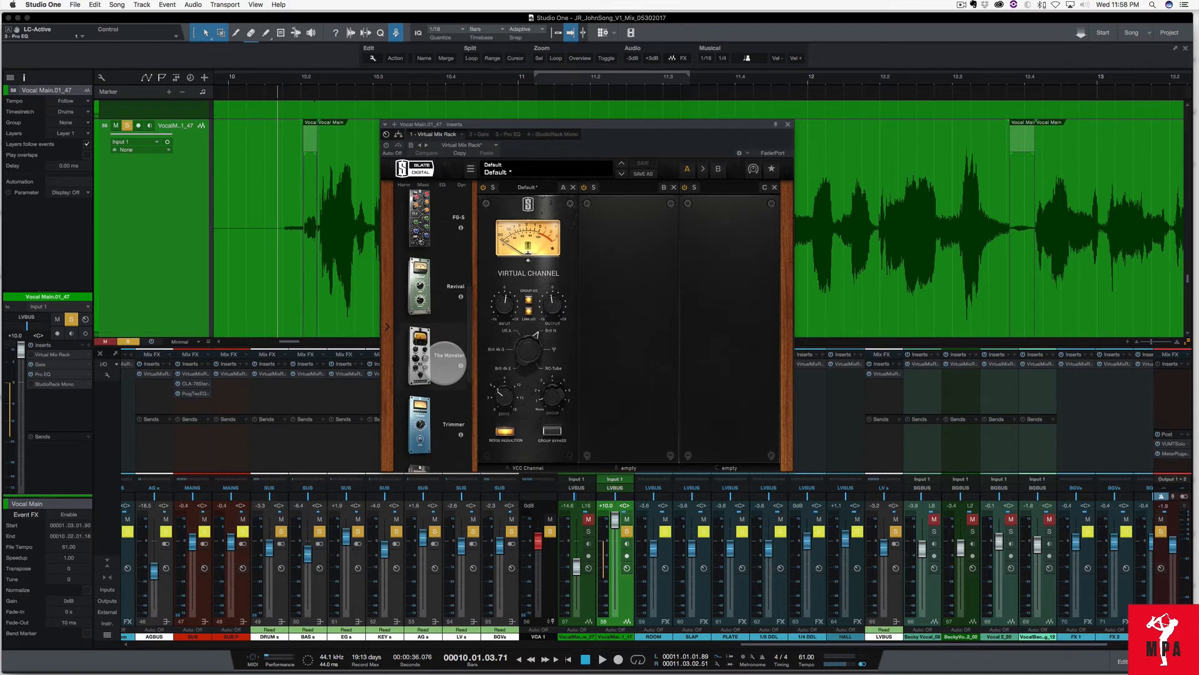
pyautogui.scroll(-3, 446, 362)
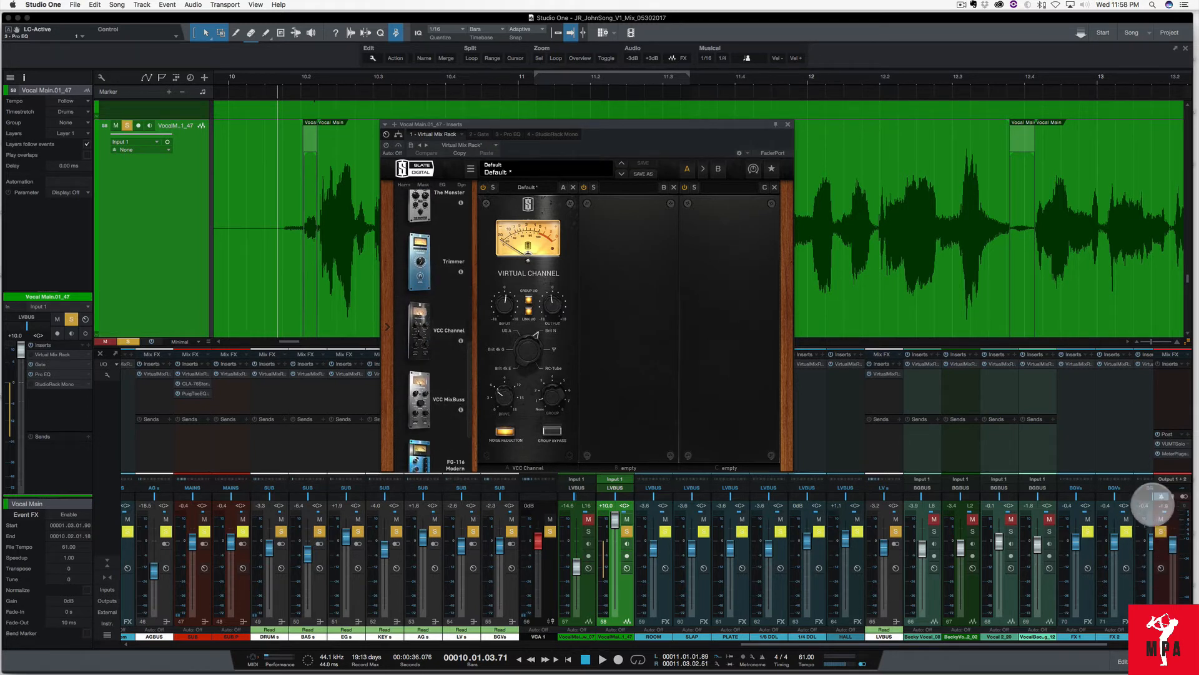
# Step: Open the red SUB bus's Virtual Mix Rack to view its VCC MixBuss and FG-116 modules, and close it
pyautogui.hscroll(3, 1114, 458)
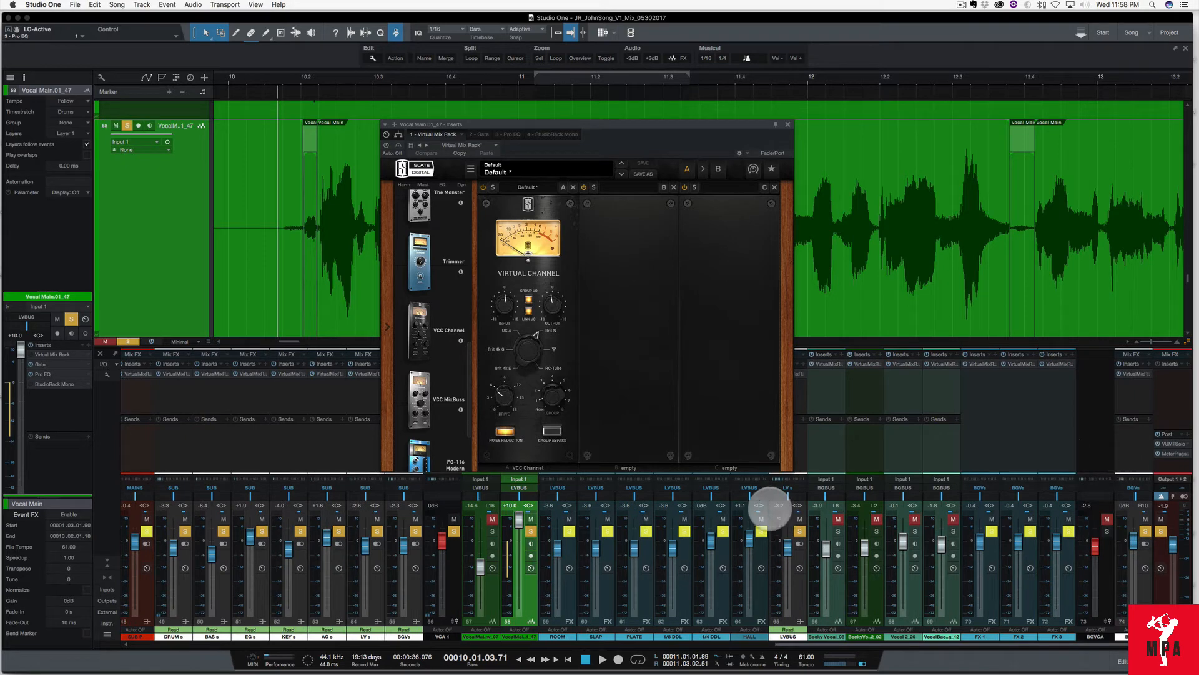
pyautogui.hscroll(-3, 485, 554)
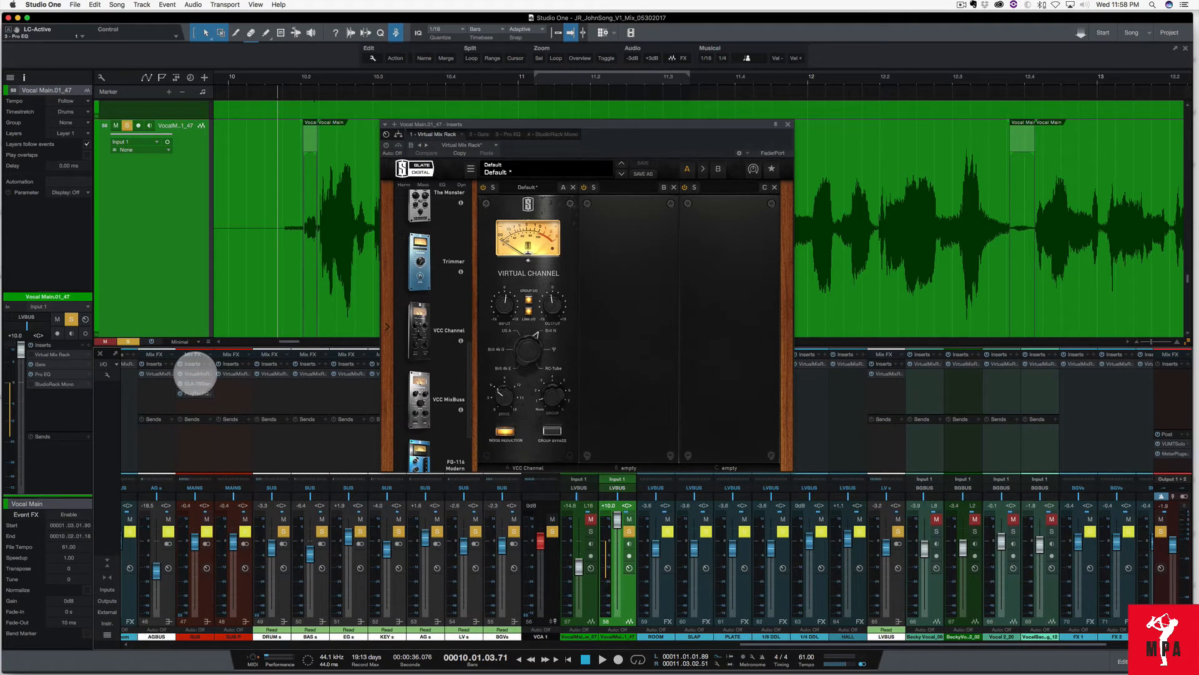
pyautogui.click(195, 374)
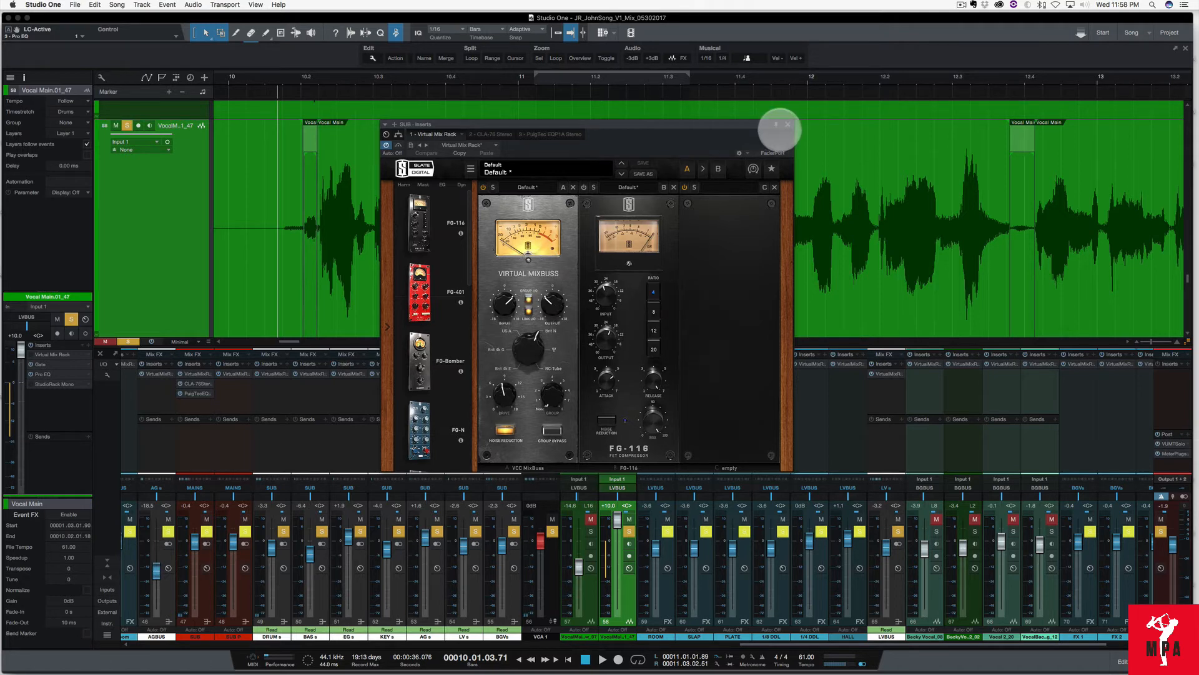
pyautogui.click(788, 123)
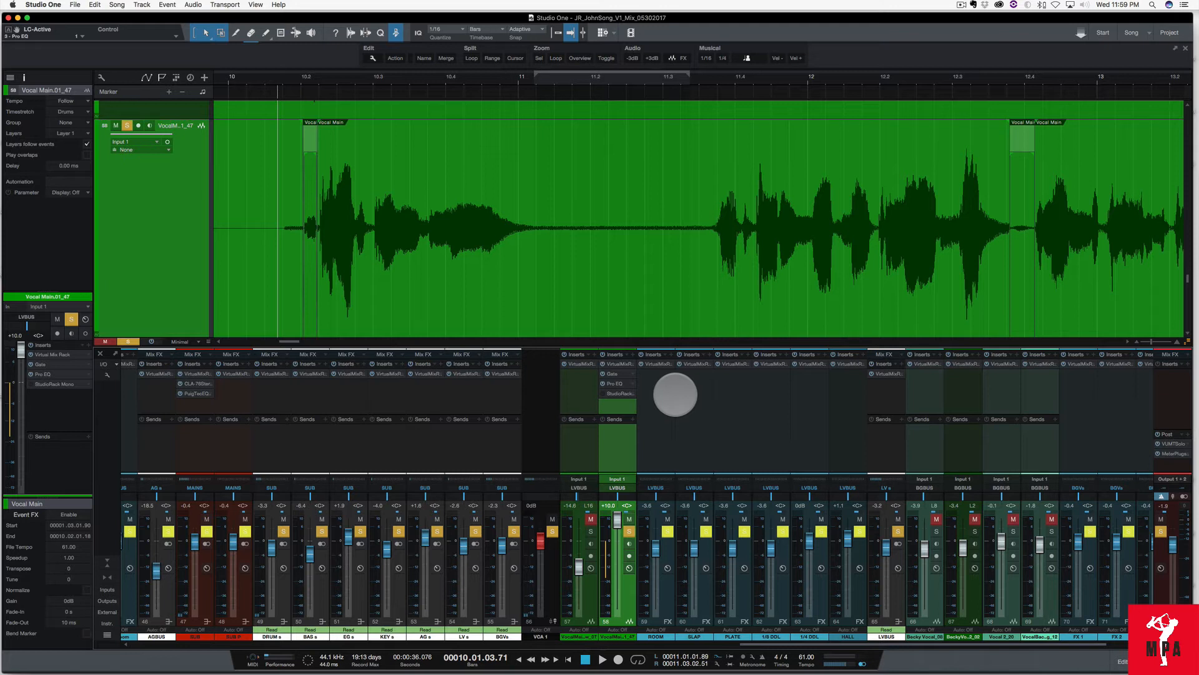
# Step: Clear the solo on the lead vocal and all other soloed channels
pyautogui.press('shift+super+s')
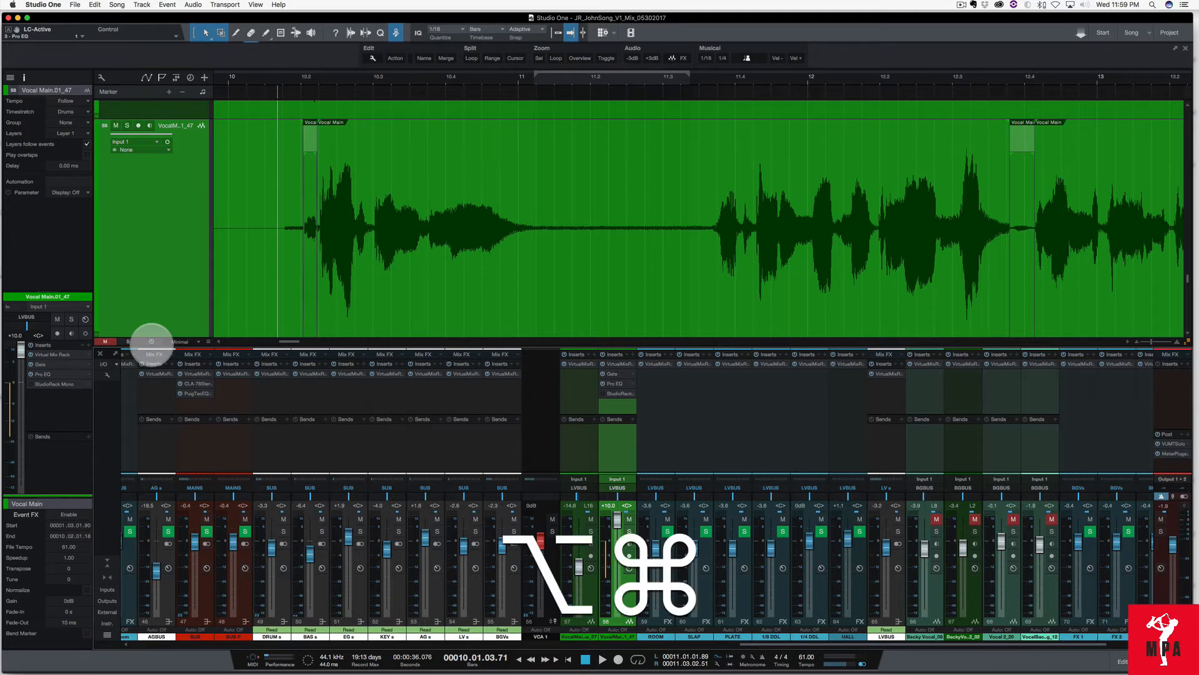
pyautogui.press('alt+super+a')
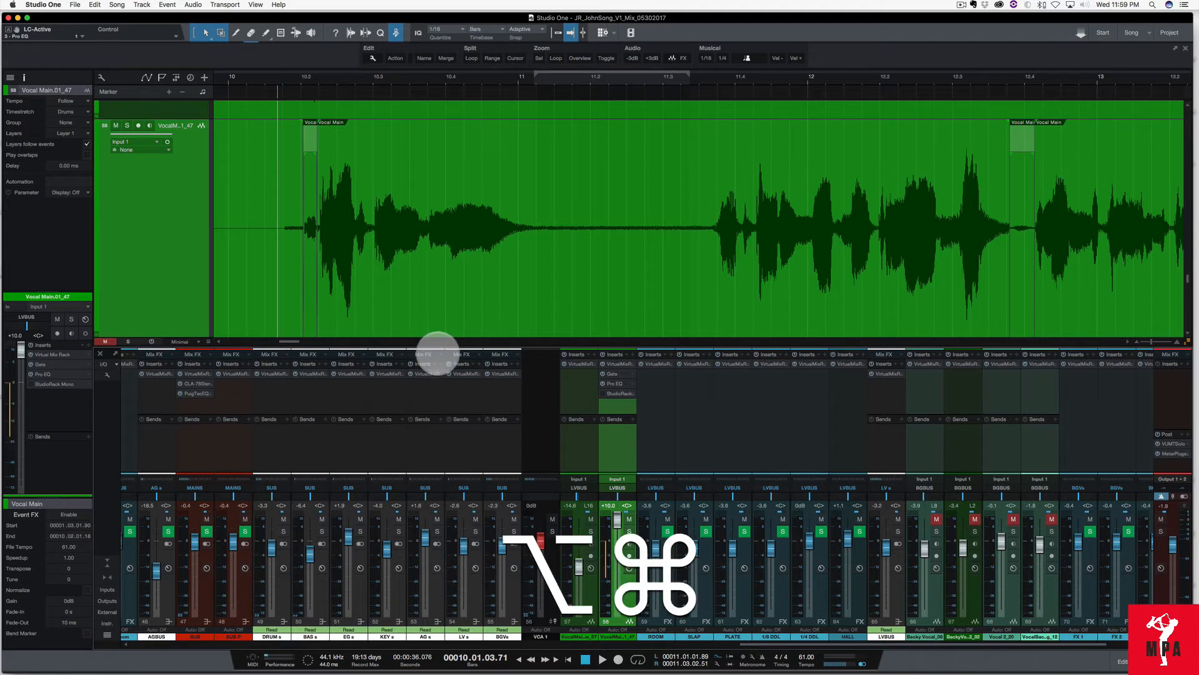
# Step: Play the mix and compare it with the inserts bypassed and active across the channels and buses
pyautogui.press('space')
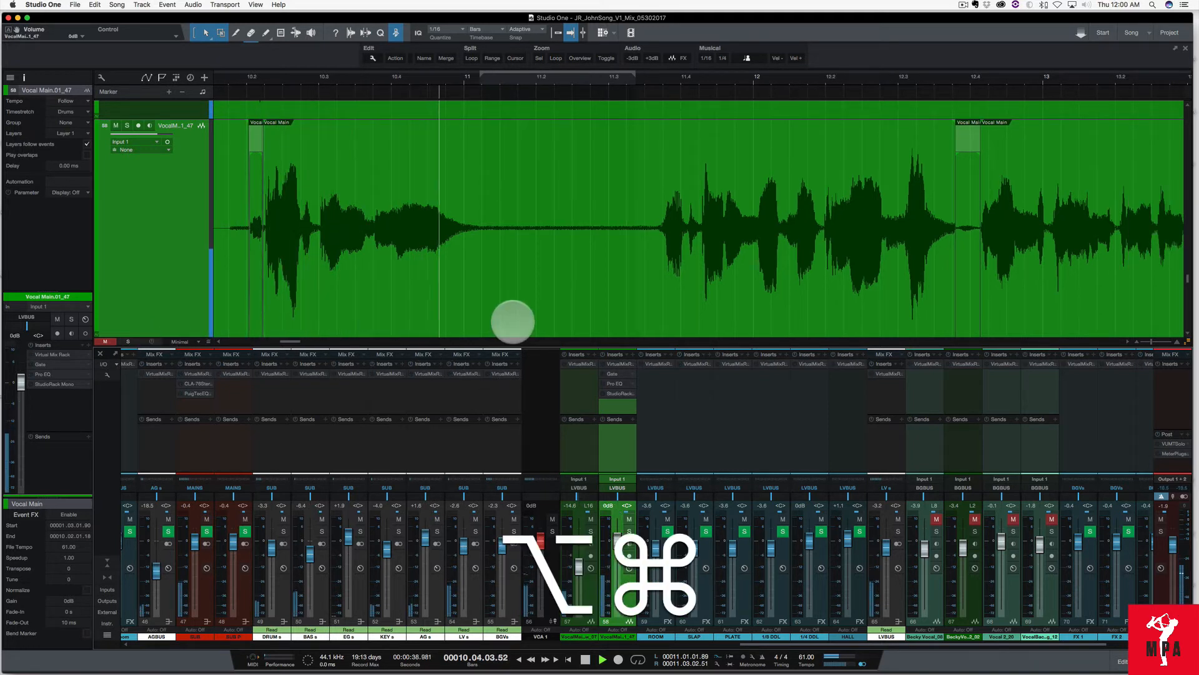
pyautogui.press('alt+super+a')
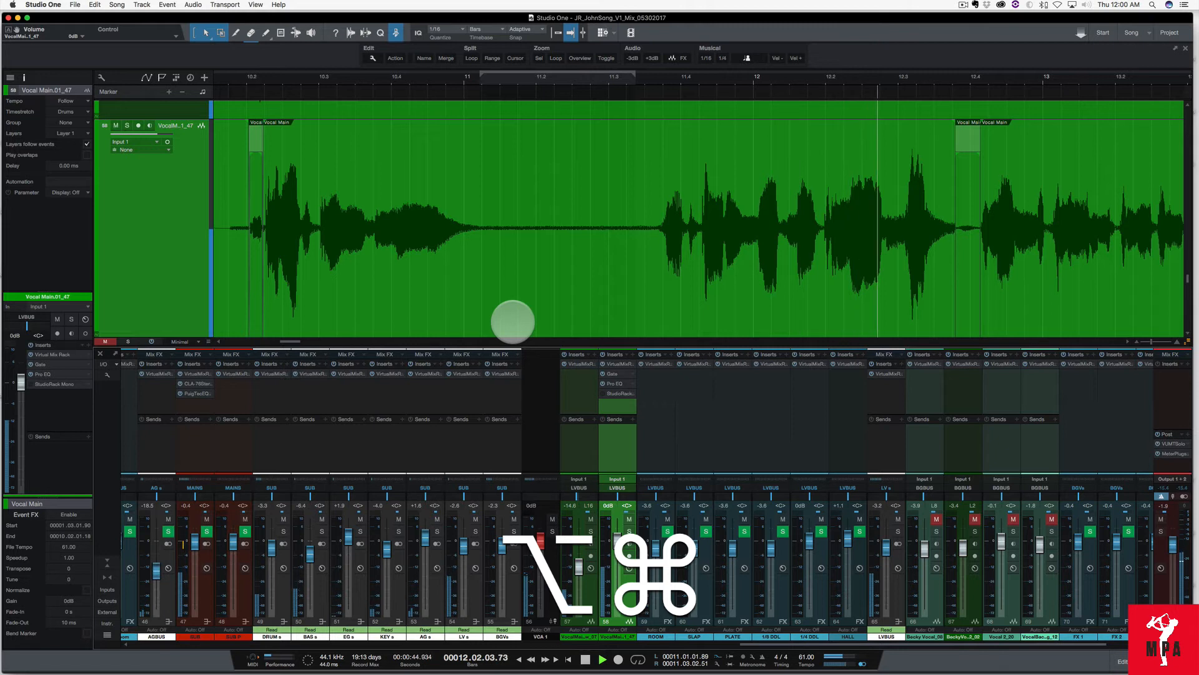
pyautogui.press('alt+super+a')
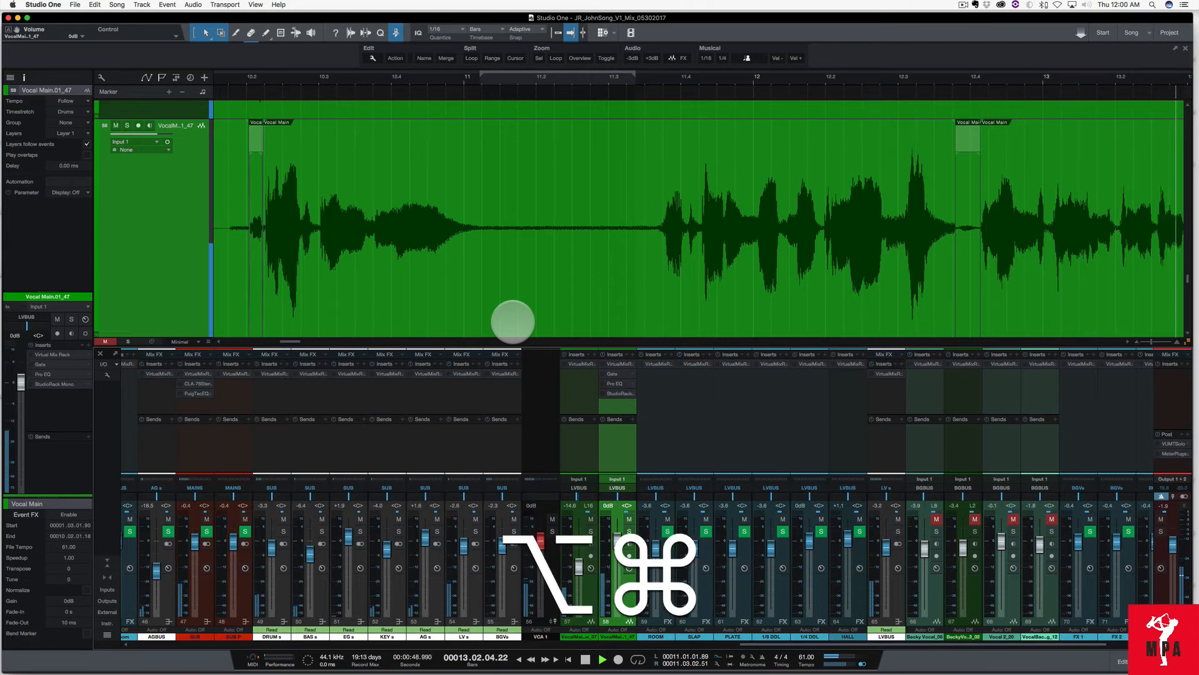
pyautogui.press('alt+super+a')
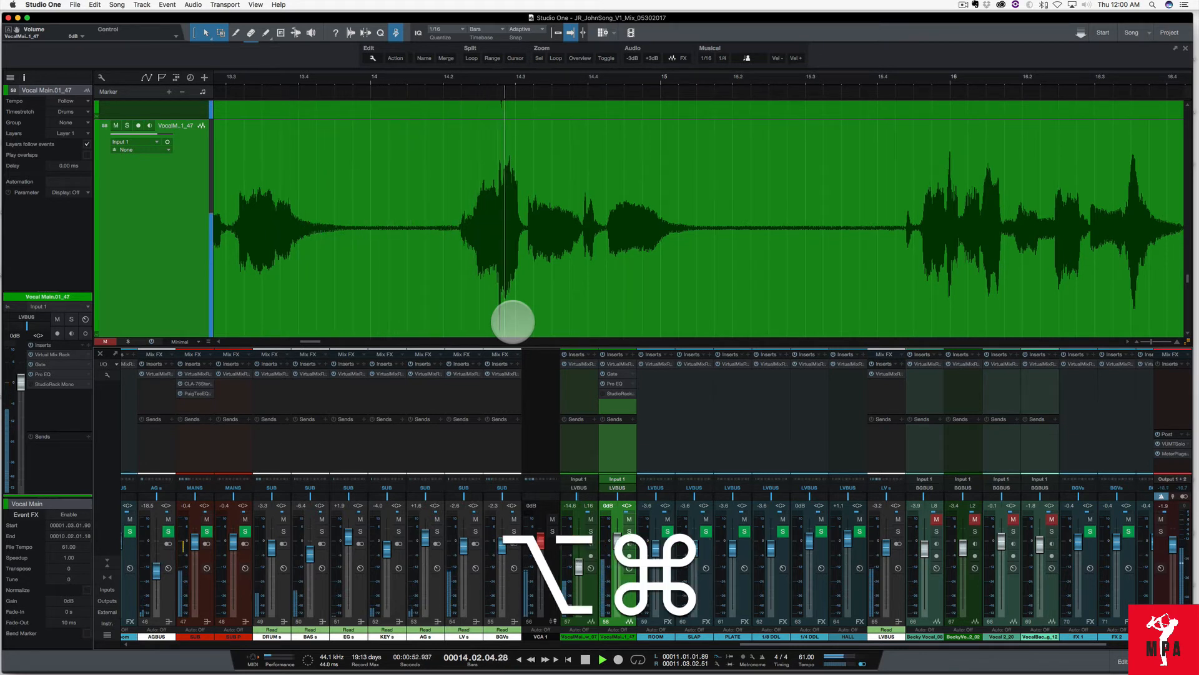
pyautogui.press('alt+super+a')
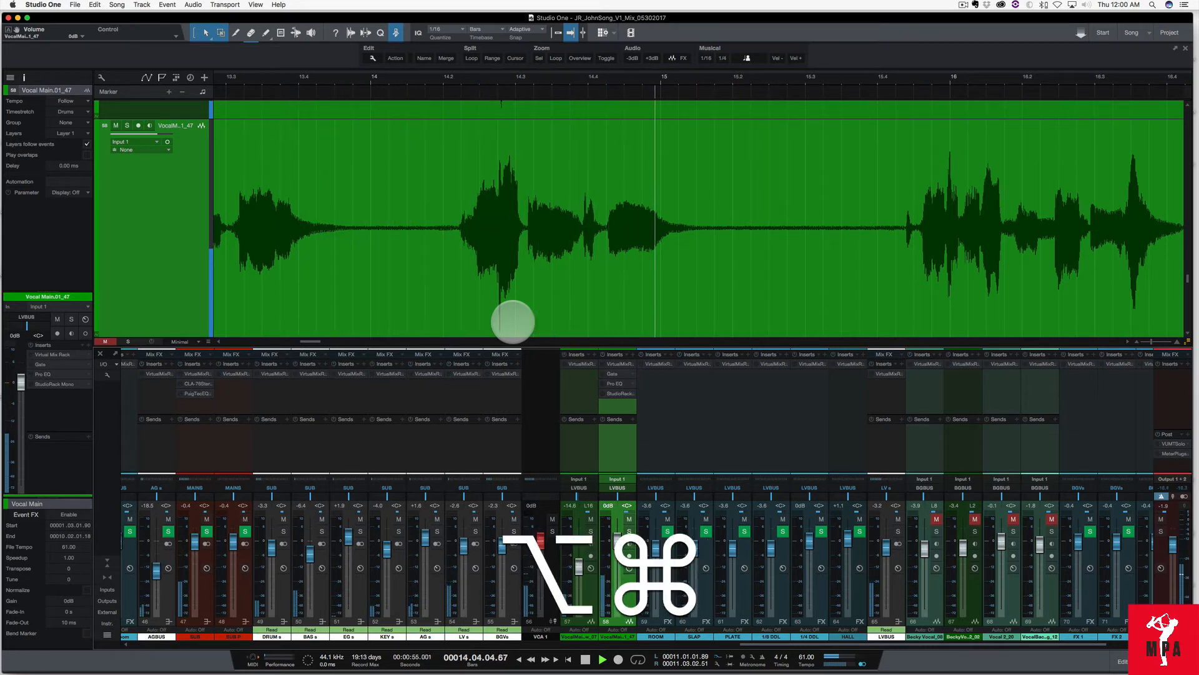
pyautogui.press('alt+super+space')
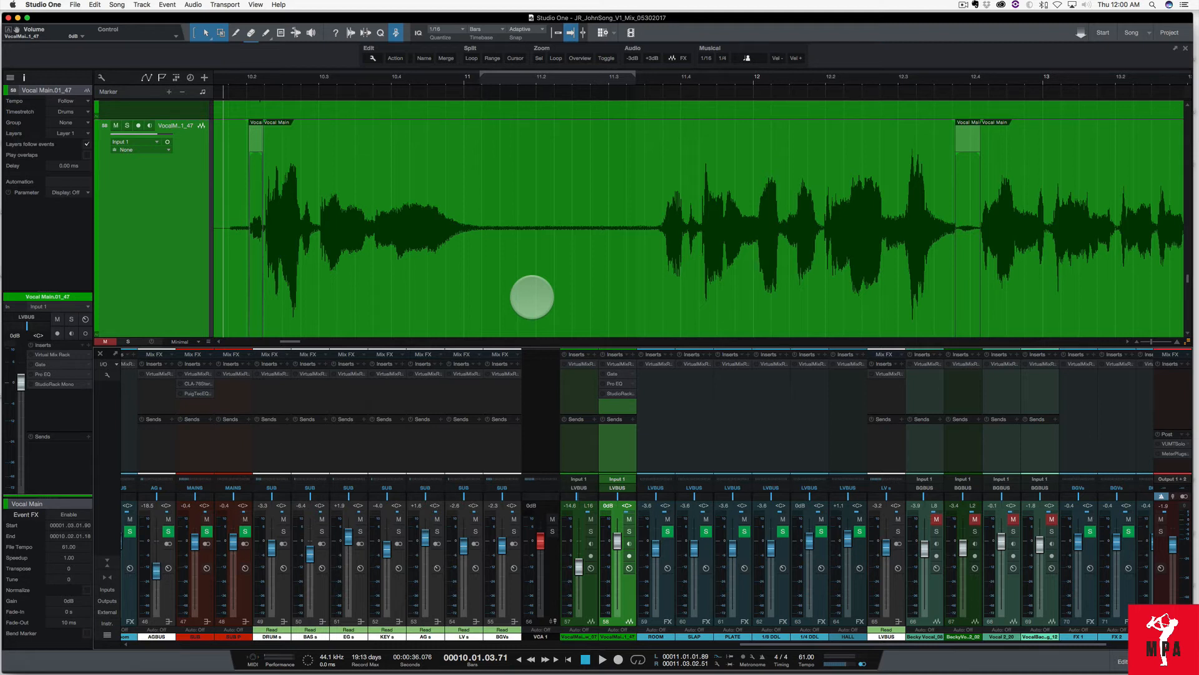
pyautogui.press('alt+super+a')
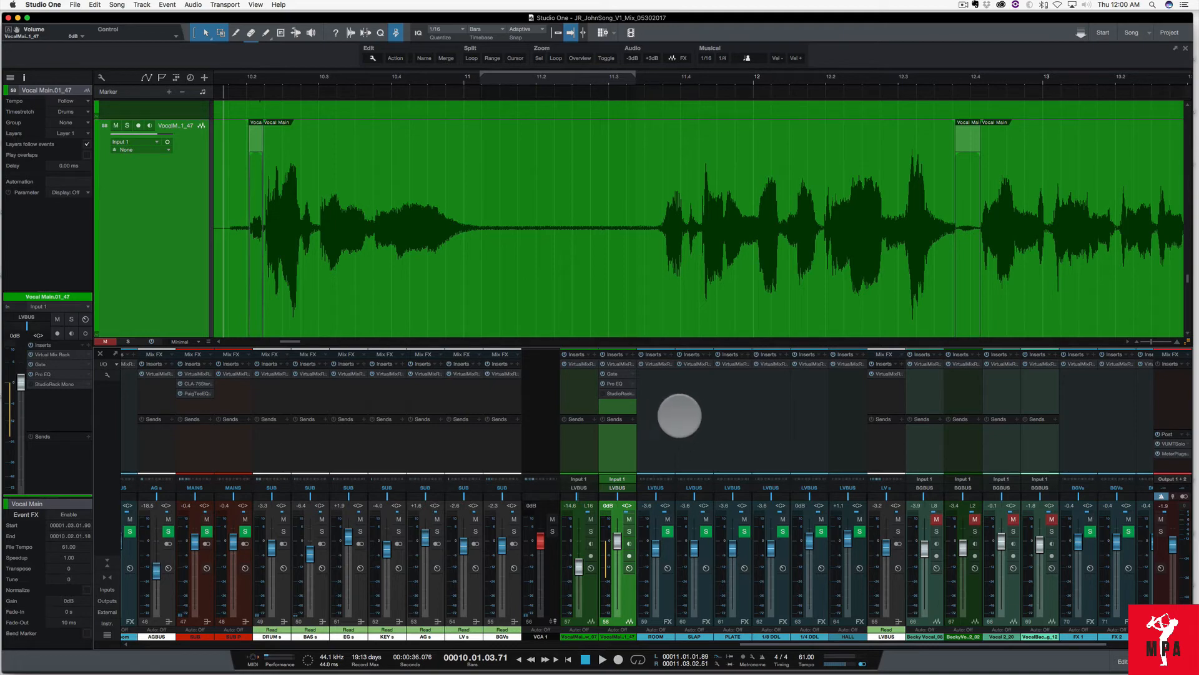
# Step: Open the lead vocal's StudioRack Mono insert and display the band settings of its H-EQ module
pyautogui.press('ctrl')
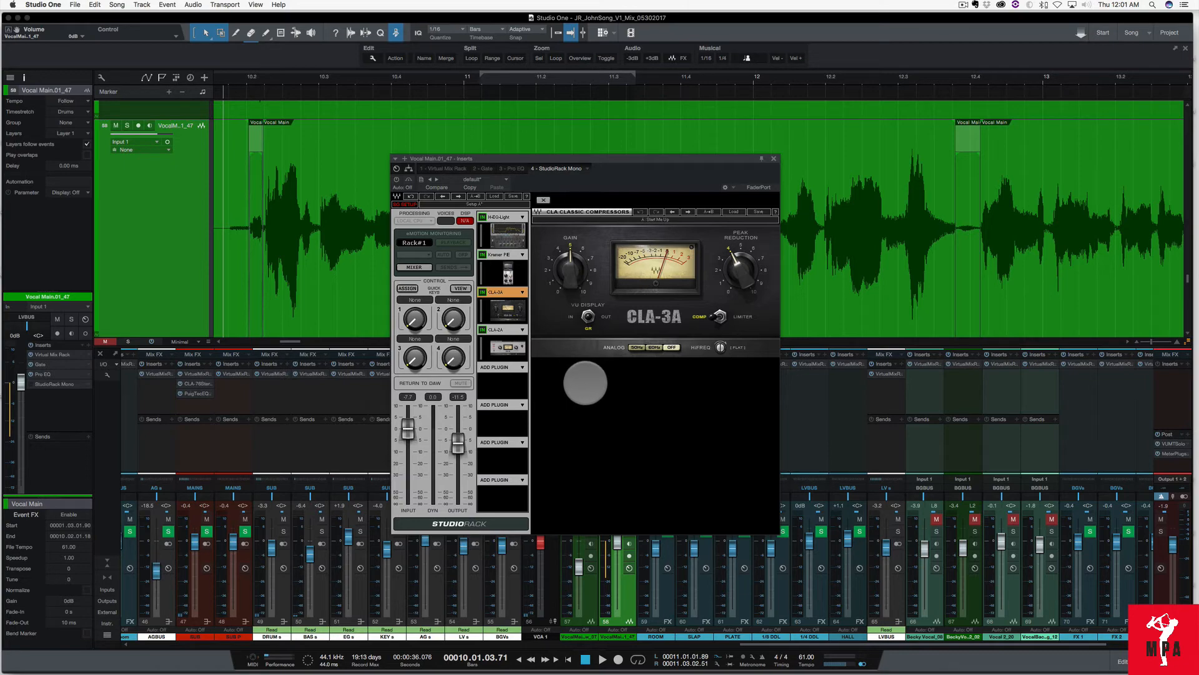
pyautogui.moveTo(632, 159); pyautogui.dragTo(518, 151)
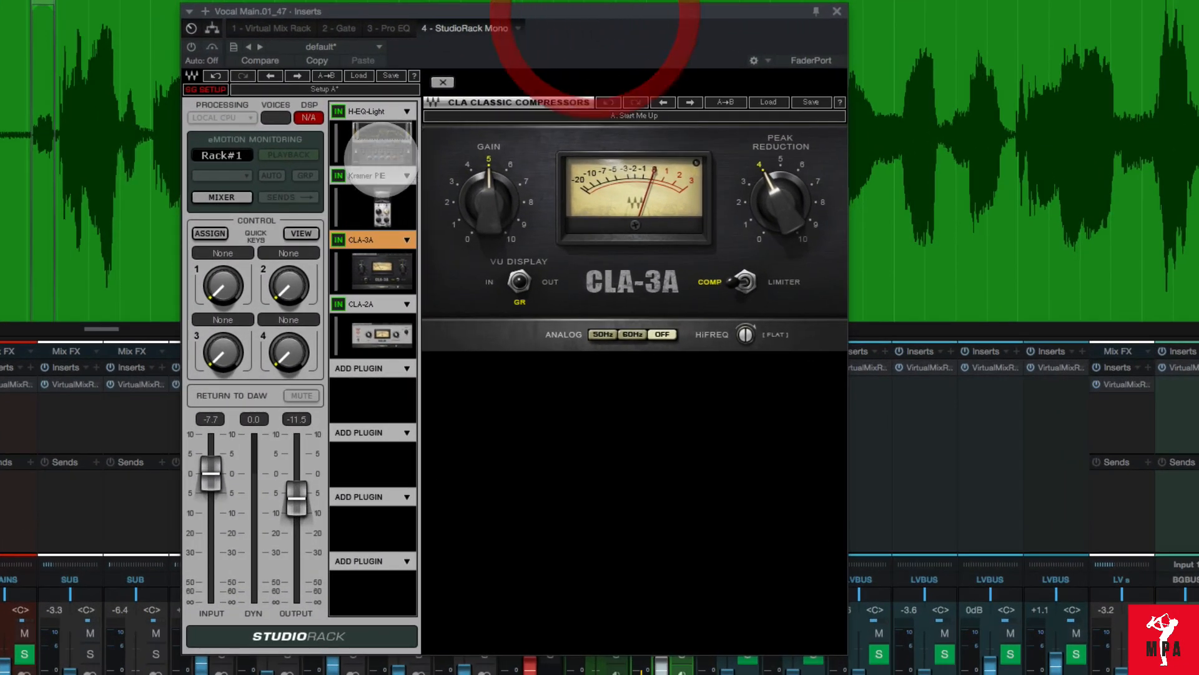
pyautogui.click(391, 231)
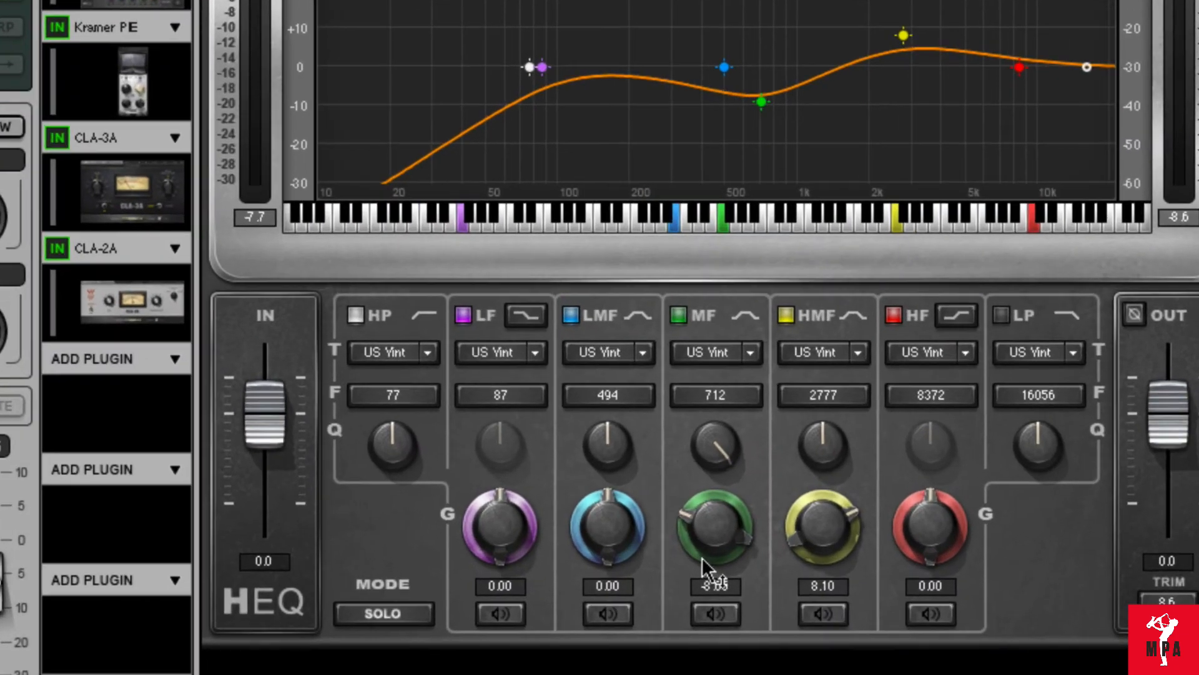
pyautogui.moveTo(711, 430)
pyautogui.mouseDown()
pyautogui.moveTo(712, 451)
pyautogui.moveTo(718, 437)
pyautogui.mouseUp()
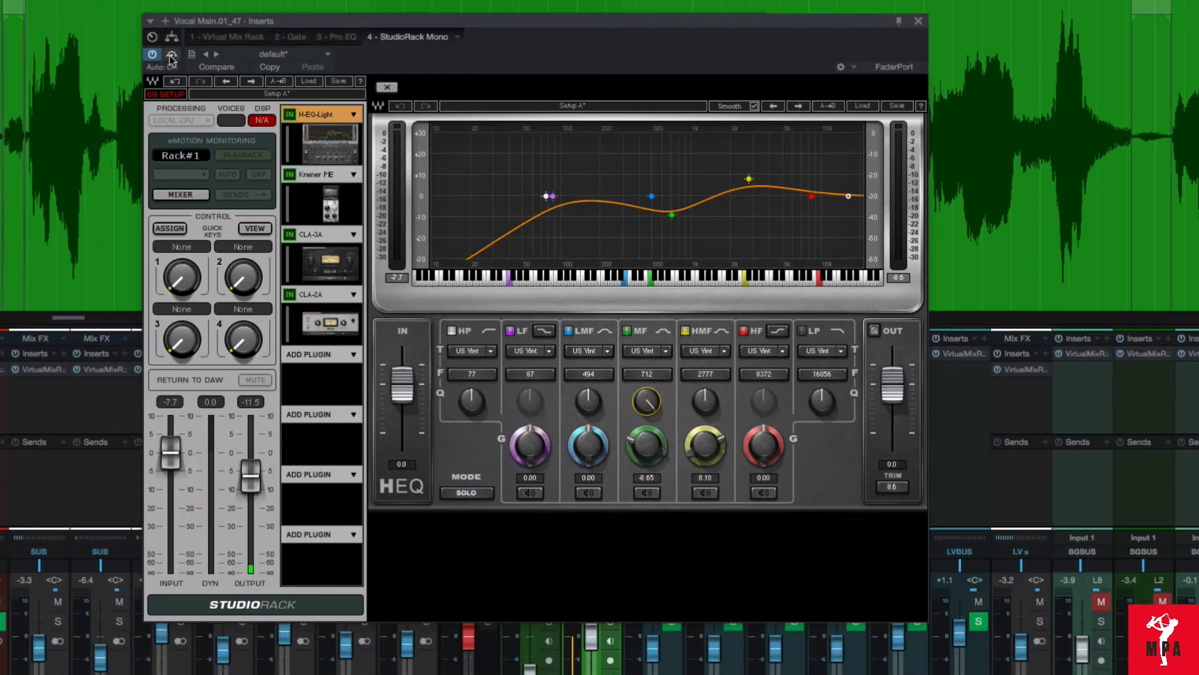
# Step: Bypass the Kramer PIE, CLA-3A and CLA-2A modules in the rack and solo the lead vocal
pyautogui.click(289, 175)
pyautogui.click(289, 235)
pyautogui.click(289, 295)
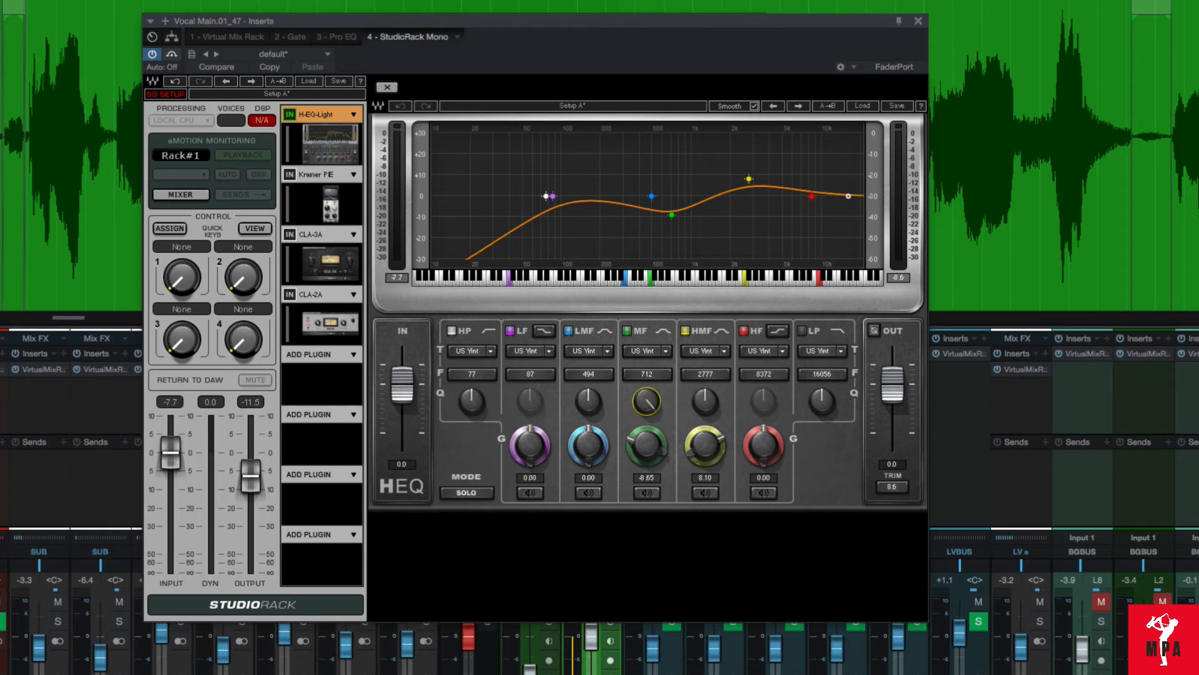
pyautogui.press('s')
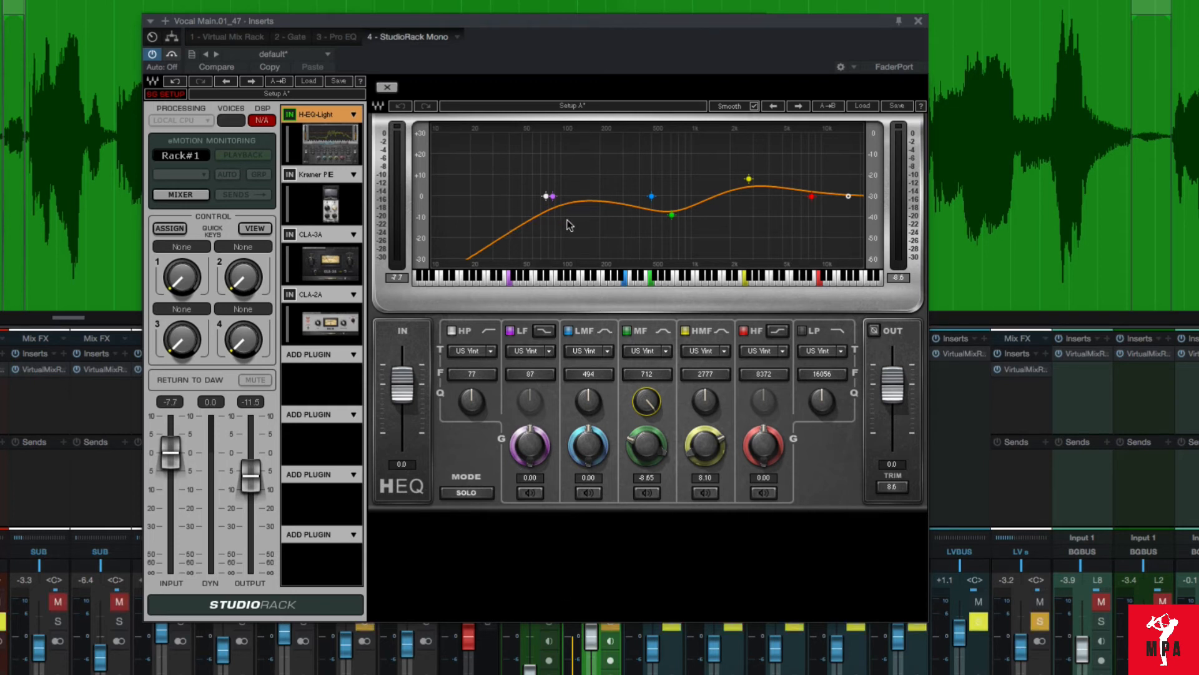
# Step: Play the soloed vocal and compare it with the H-EQ module off and on
pyautogui.press('space')
pyautogui.click(290, 114)
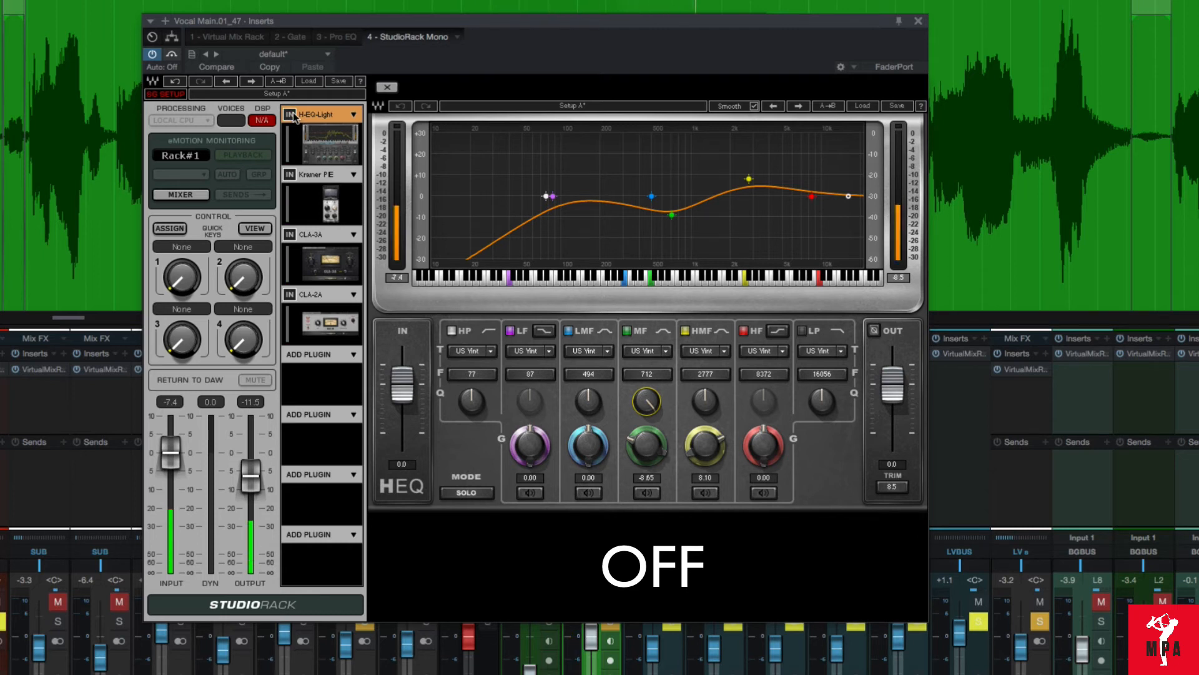
pyautogui.click(293, 116)
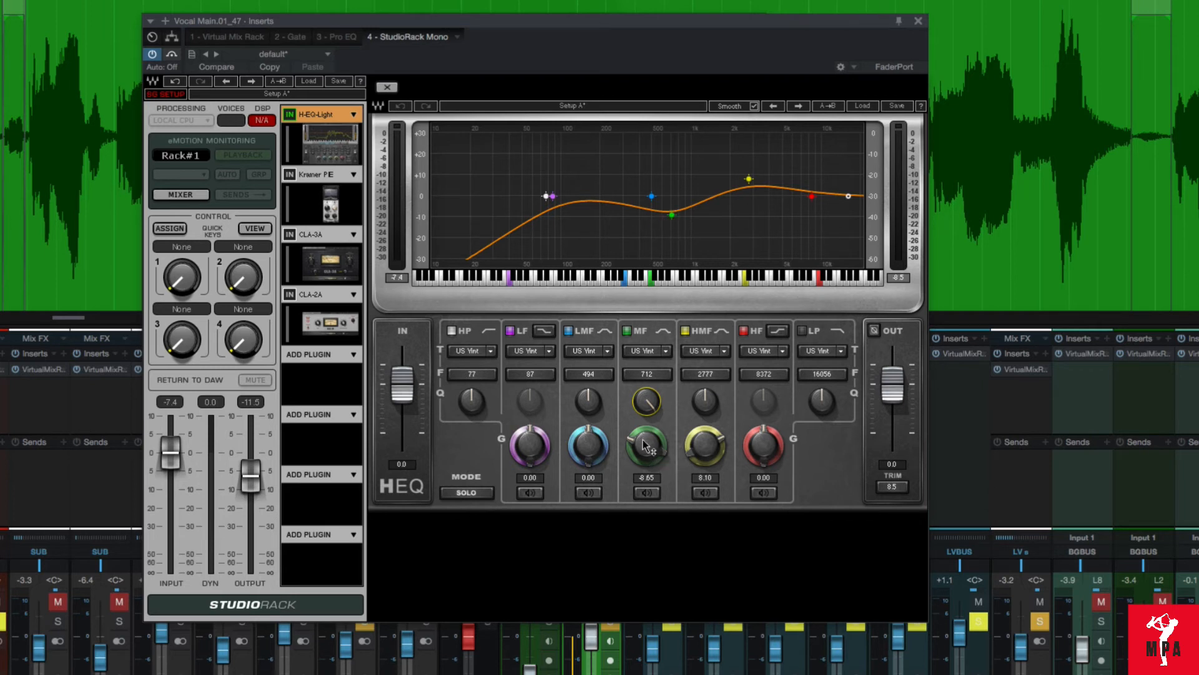
# Step: Set the H-EQ's MF gain to -3.70 and its HMF gain to 7.50
pyautogui.moveTo(646, 445); pyautogui.dragTo(647, 422)
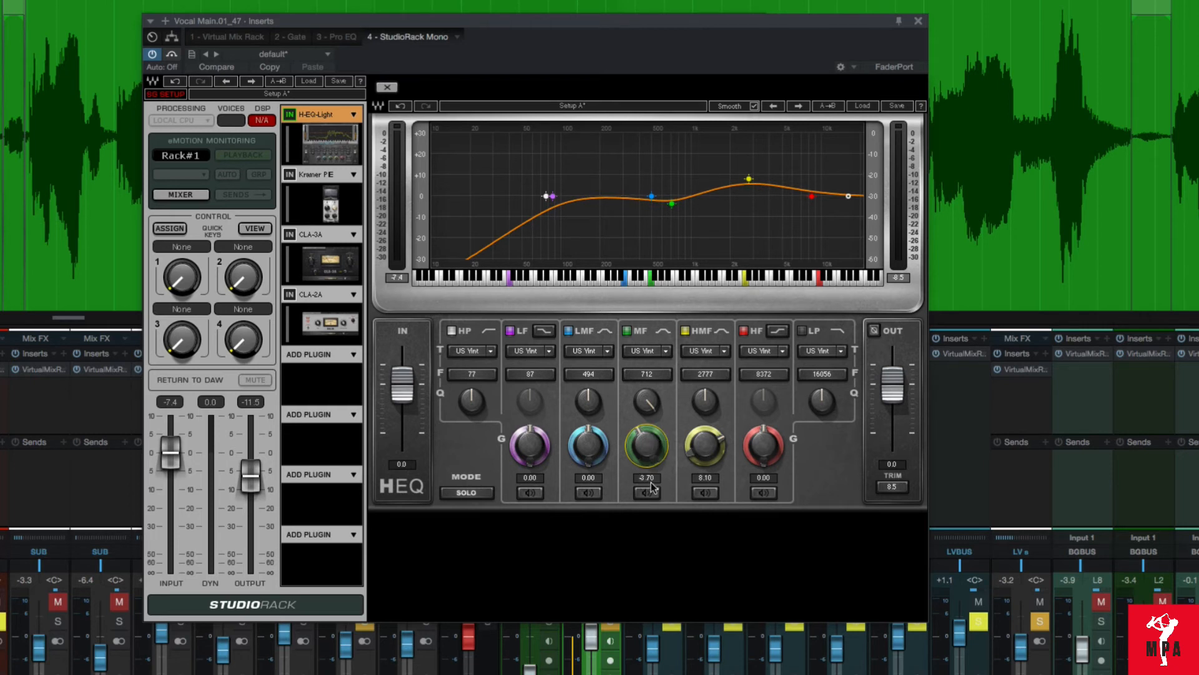
pyautogui.press('space')
pyautogui.moveTo(709, 446)
pyautogui.mouseDown()
pyautogui.moveTo(709, 475)
pyautogui.moveTo(709, 448)
pyautogui.mouseUp()
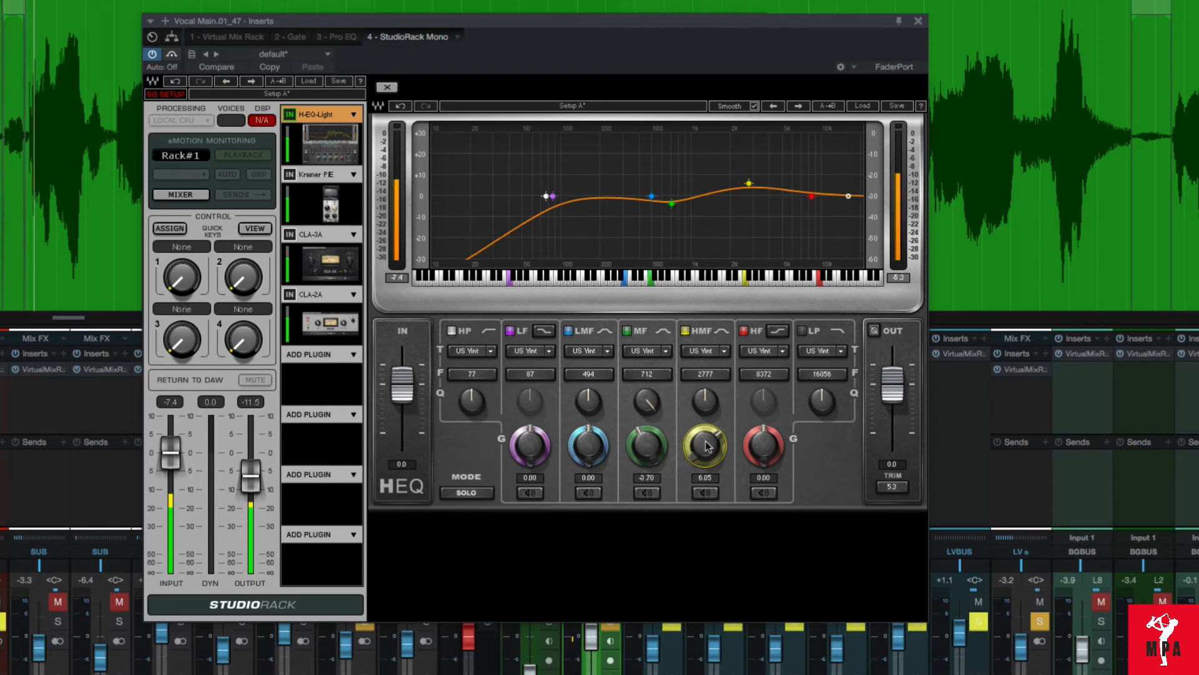
pyautogui.moveTo(708, 445); pyautogui.dragTo(707, 437)
# Step: Shift the H-EQ's MF band to 703 Hz with about -4.9 gain, and compare the vocal with the EQ off and on
pyautogui.click(671, 203)
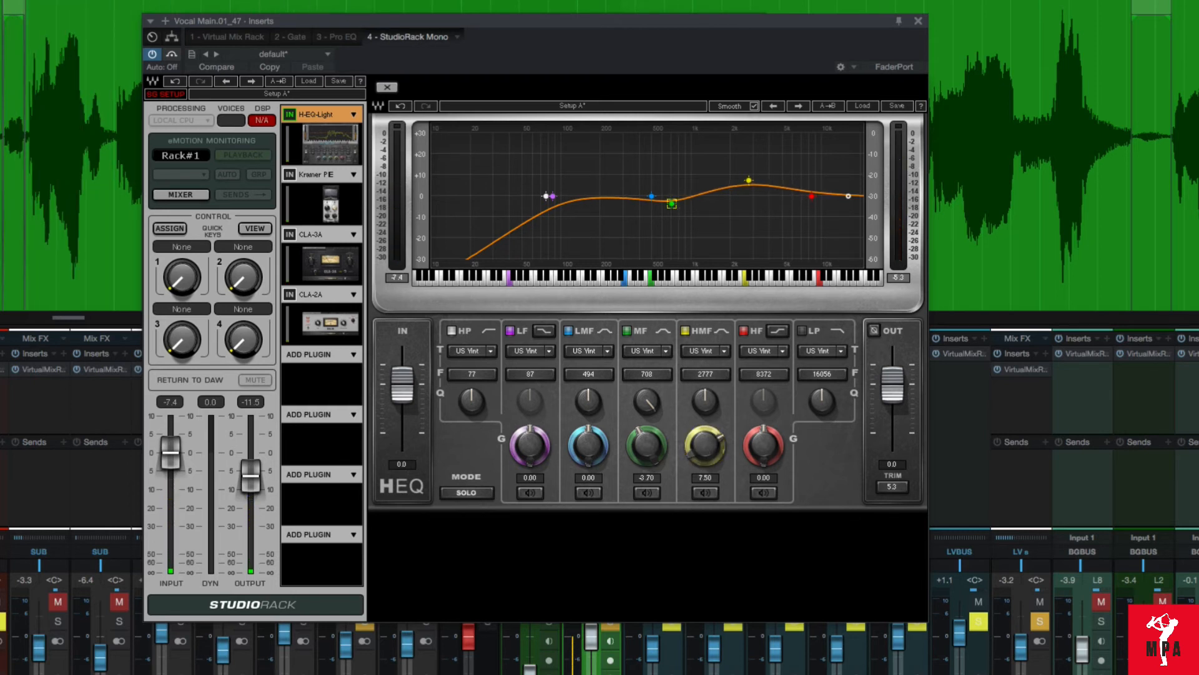
pyautogui.moveTo(671, 204); pyautogui.dragTo(672, 209)
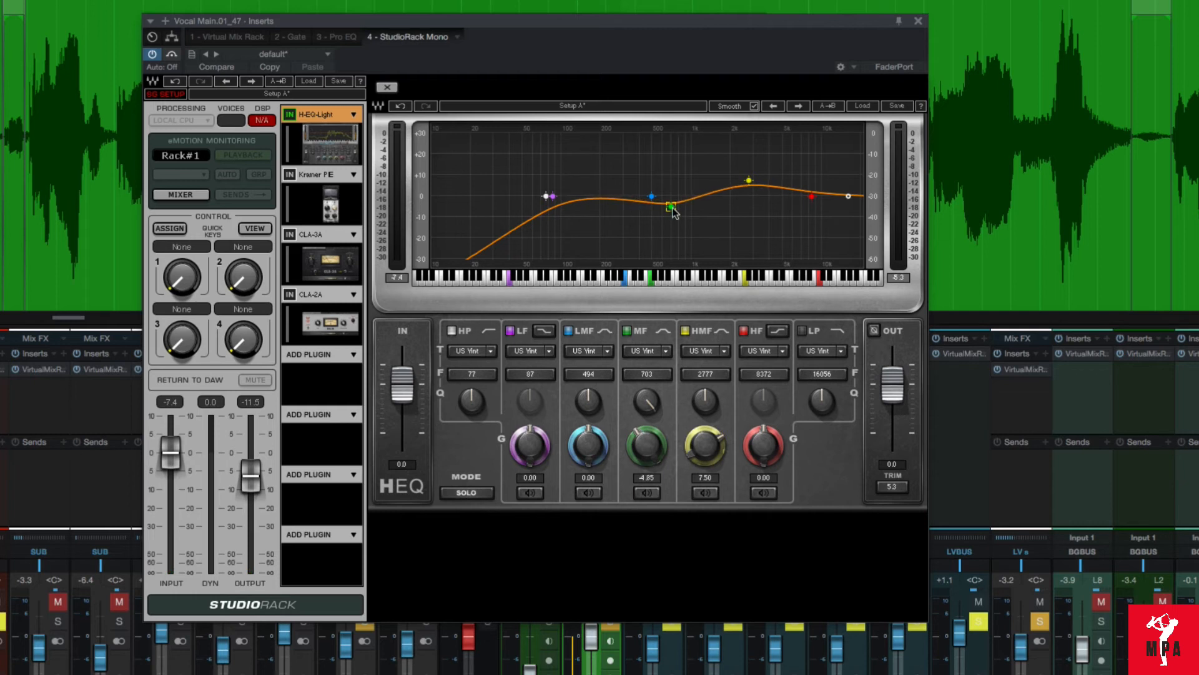
pyautogui.press('space')
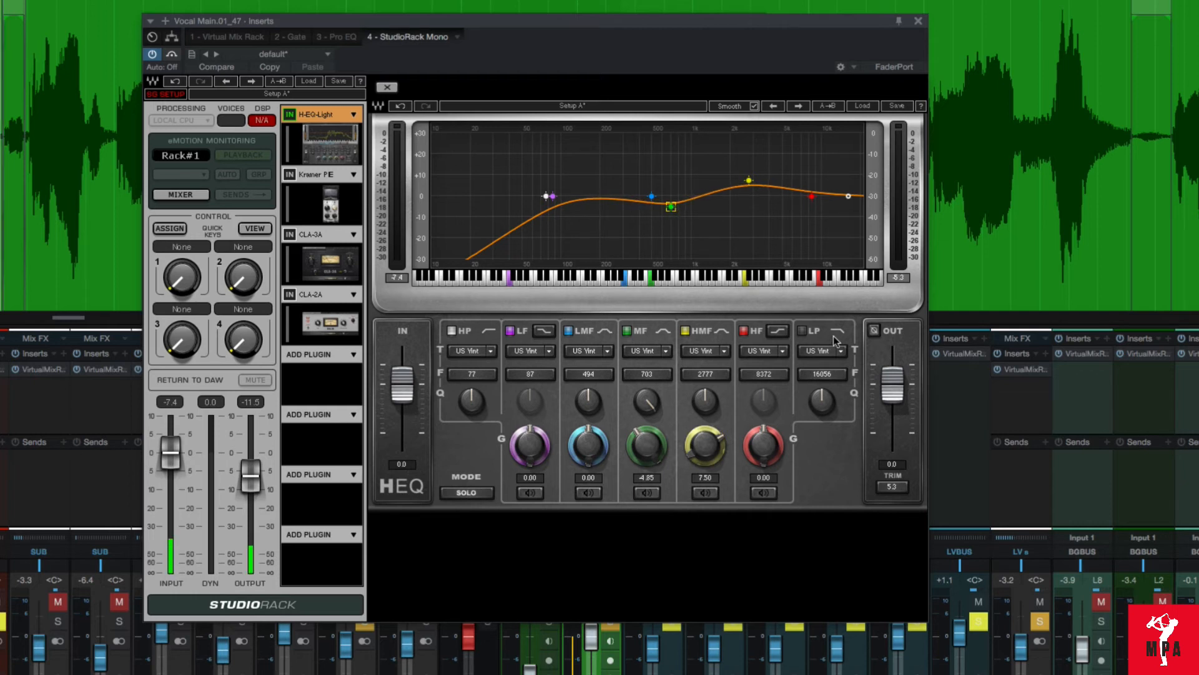
pyautogui.click(290, 115)
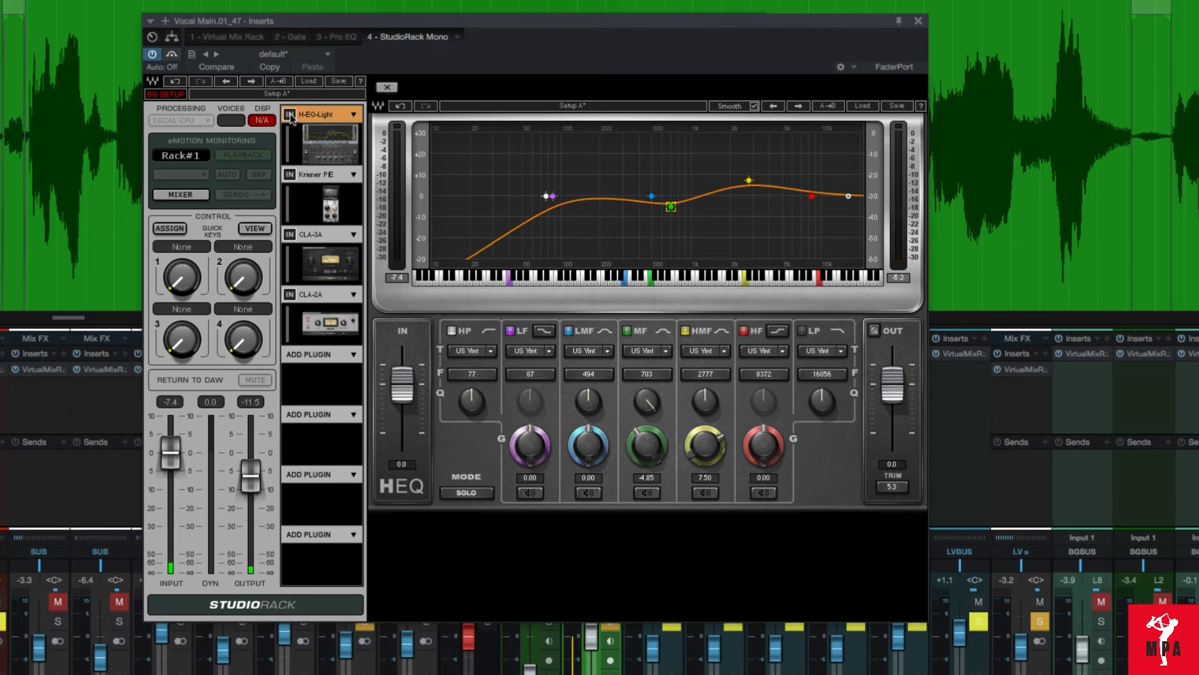
pyautogui.click(290, 115)
# Step: Enable the Kramer PIE compressor in the rack and turn its output down slightly
pyautogui.click(331, 205)
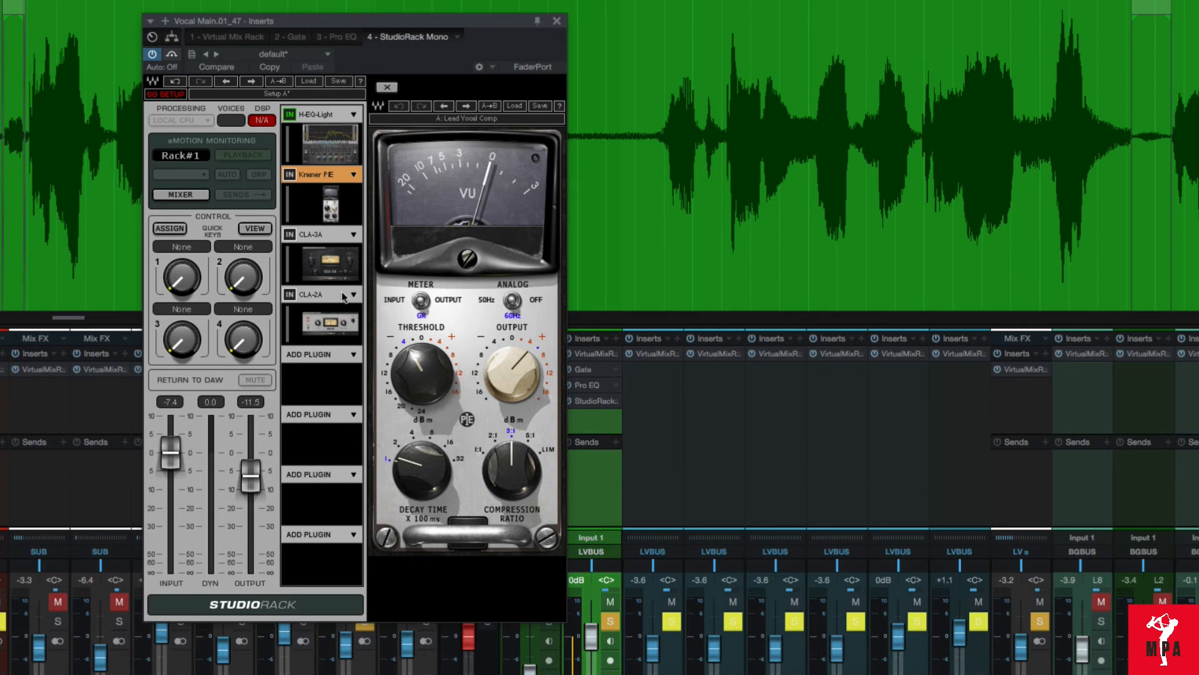
pyautogui.click(291, 174)
pyautogui.moveTo(531, 381)
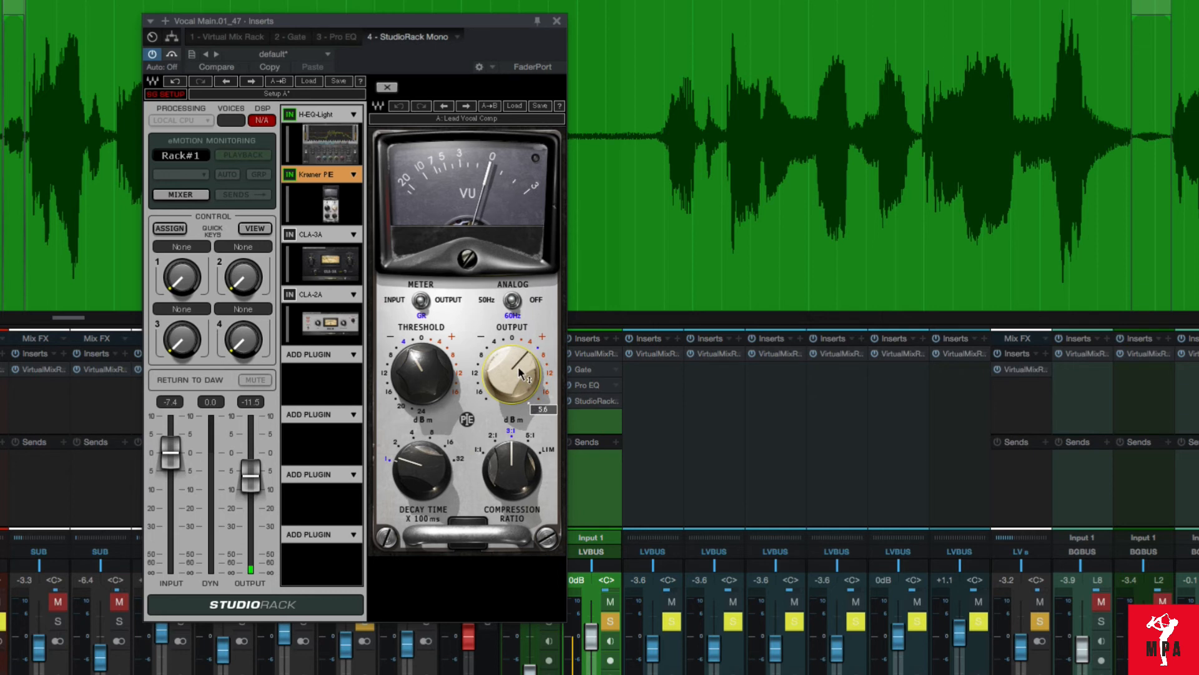
pyautogui.moveTo(519, 372); pyautogui.dragTo(518, 380)
# Step: Play the vocal and compare it with the Kramer PIE off and on
pyautogui.moveTo(433, 345)
pyautogui.press('space')
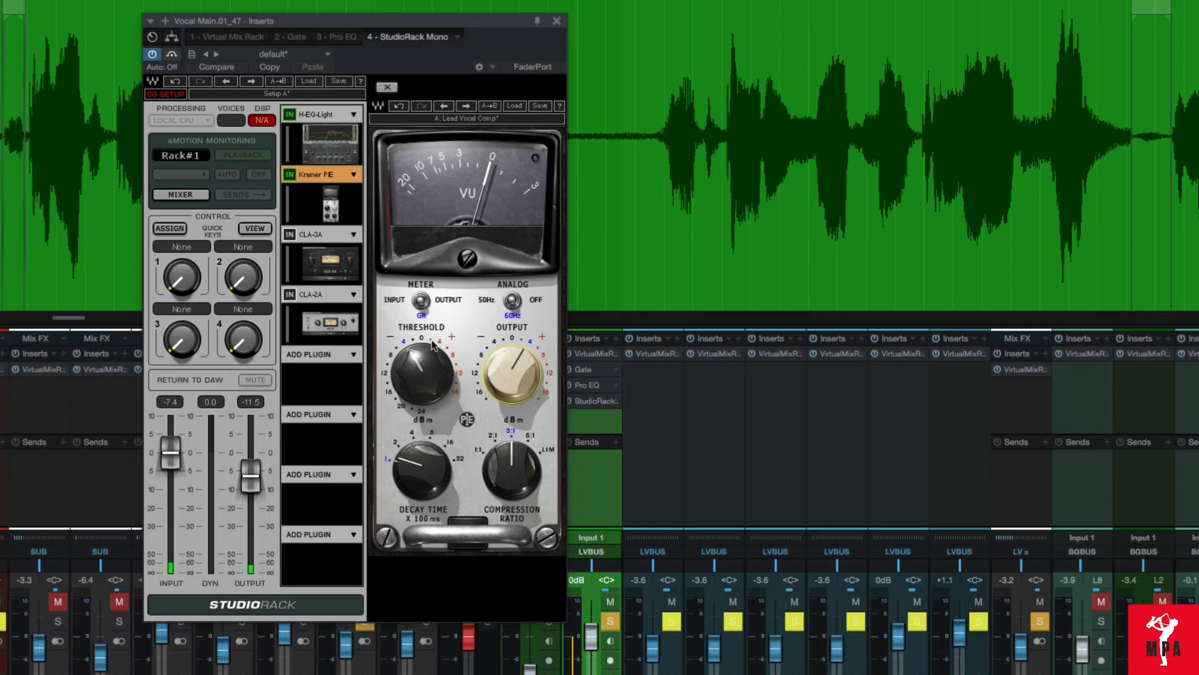
pyautogui.click(291, 177)
# Step: Enable the CLA-3A compressor in the rack and check the vocal with it off and on
pyautogui.click(330, 272)
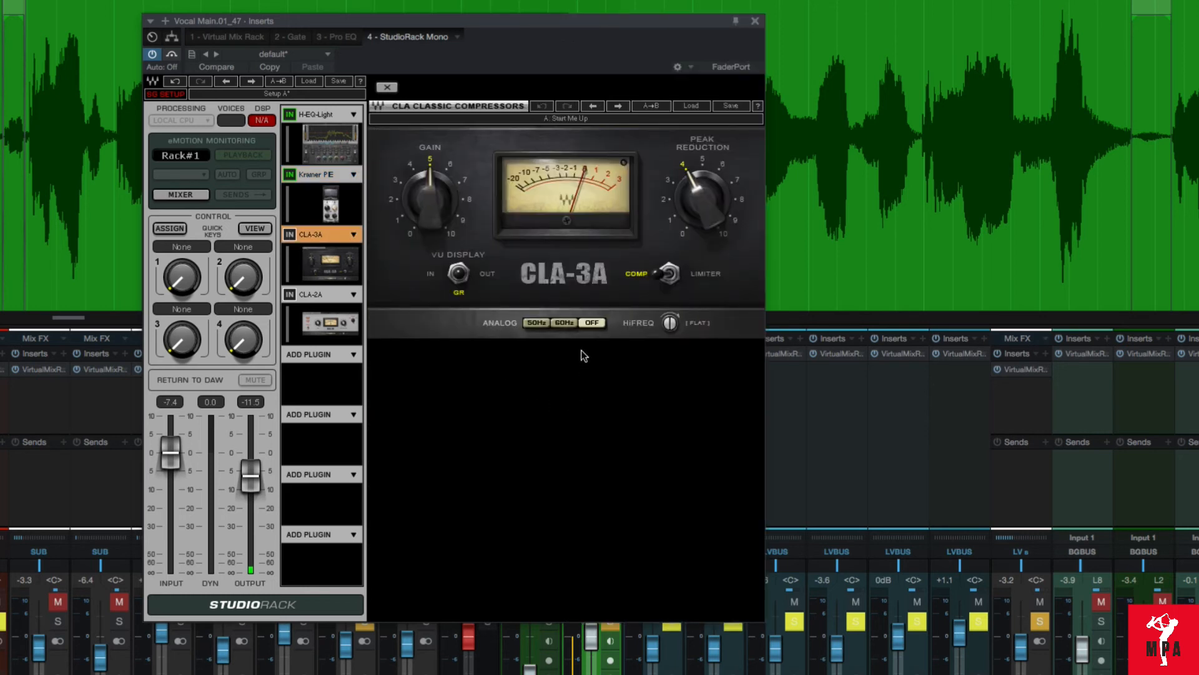
pyautogui.click(289, 235)
pyautogui.click(289, 236)
pyautogui.click(289, 236)
# Step: Lower the CLA-3A's gain to 4.37 and compare the vocal with the compressor off and on
pyautogui.moveTo(430, 198)
pyautogui.moveTo(431, 188); pyautogui.dragTo(435, 183)
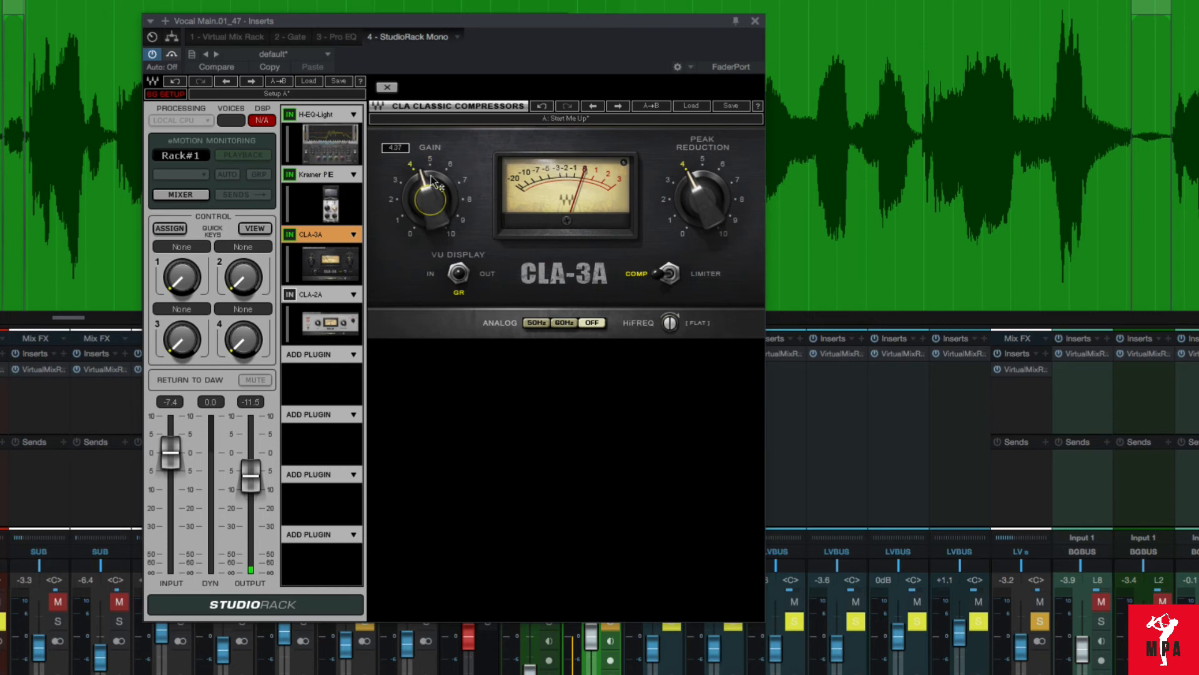
pyautogui.click(289, 235)
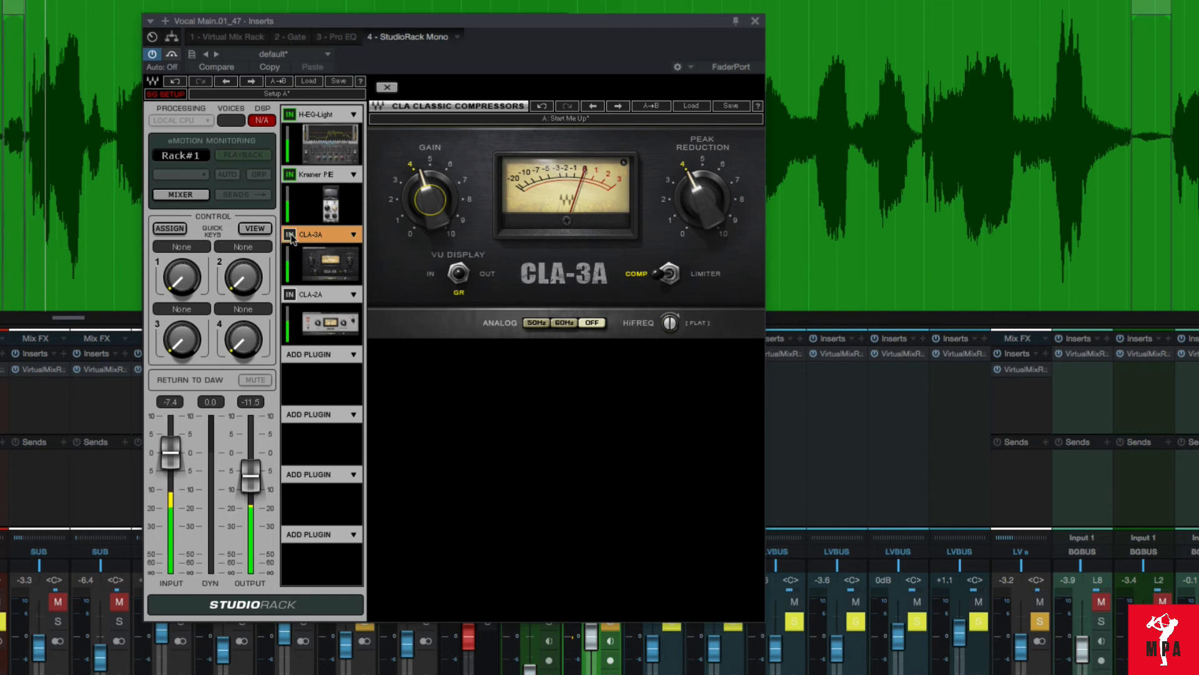
pyautogui.click(290, 234)
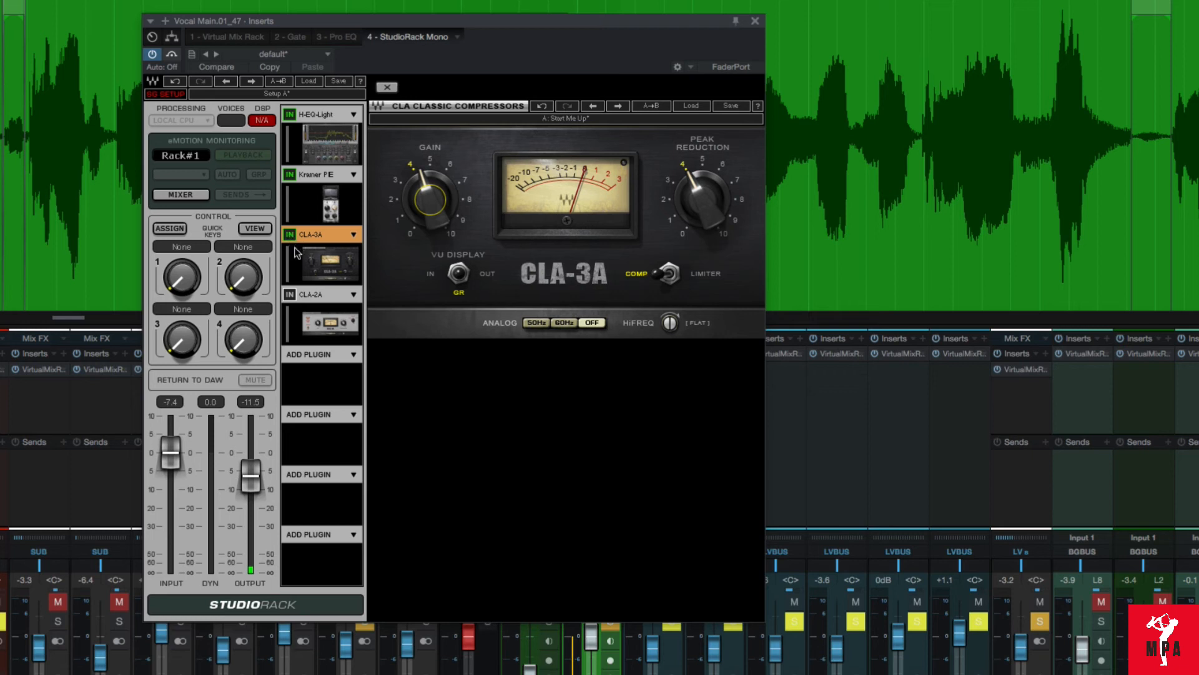
# Step: Enable the CLA-2A compressor in the rack and play the vocal with it on and off
pyautogui.click(313, 308)
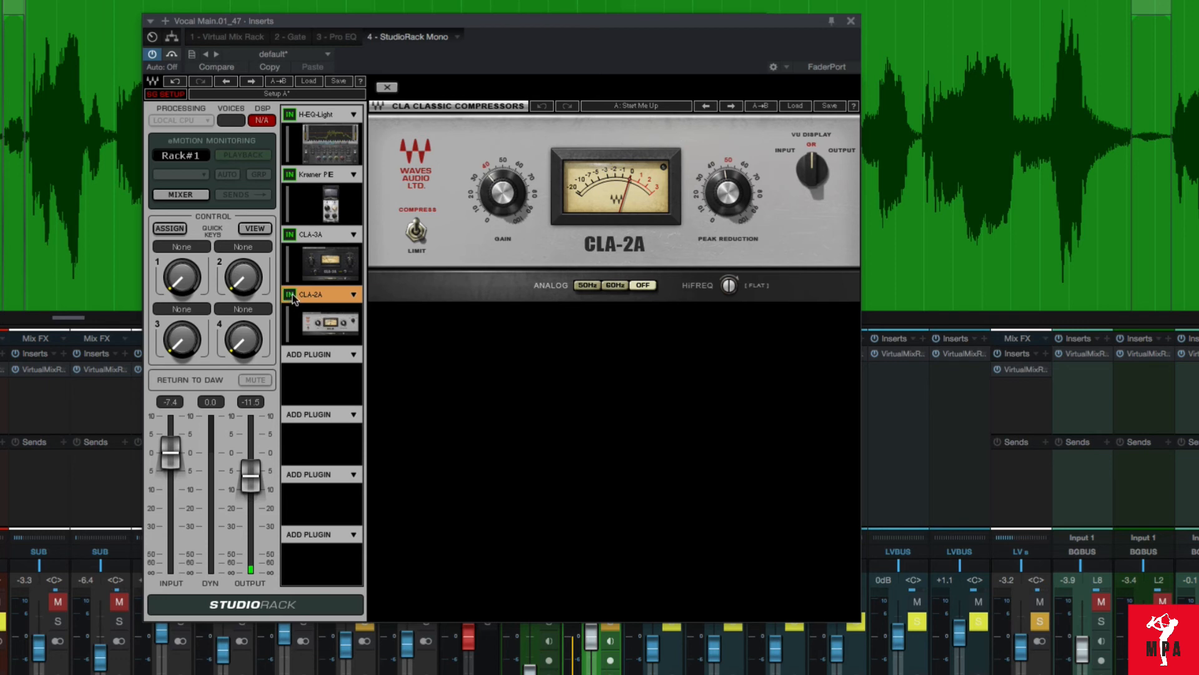
pyautogui.press('space')
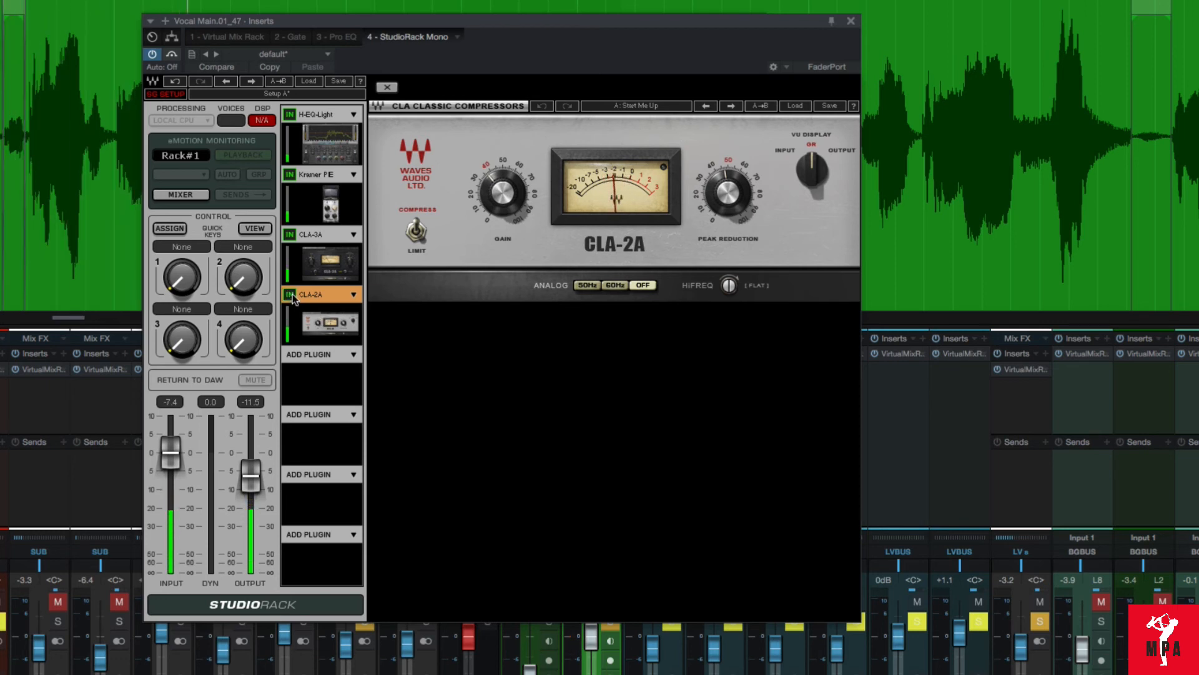
pyautogui.click(291, 294)
pyautogui.click(291, 294)
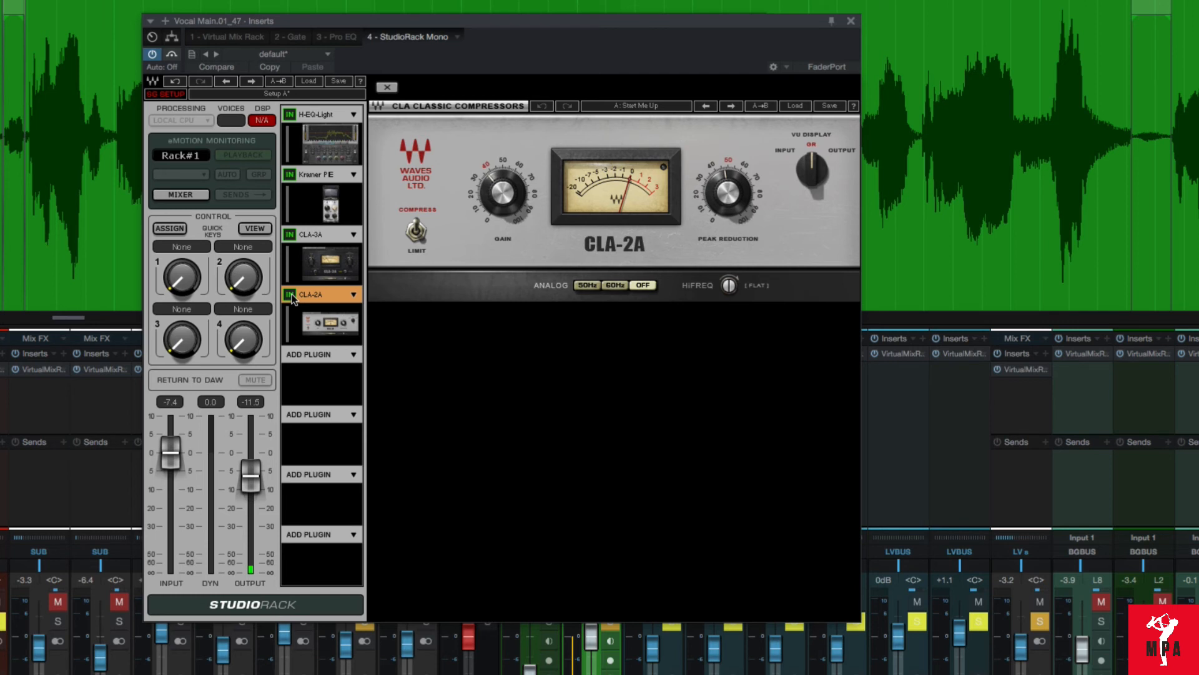
# Step: Audition the vocal with the CLA-2A off and back on, and move the StudioRack window clear of the vocal's mixer channel
pyautogui.click(289, 294)
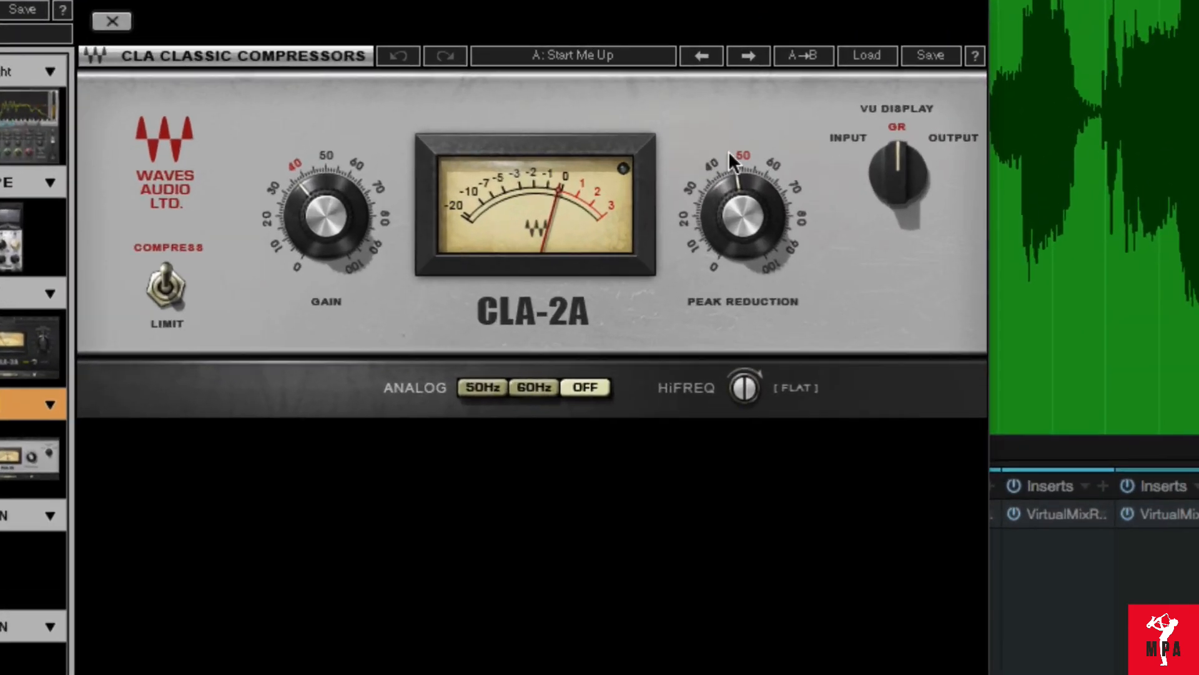
pyautogui.click(751, 242)
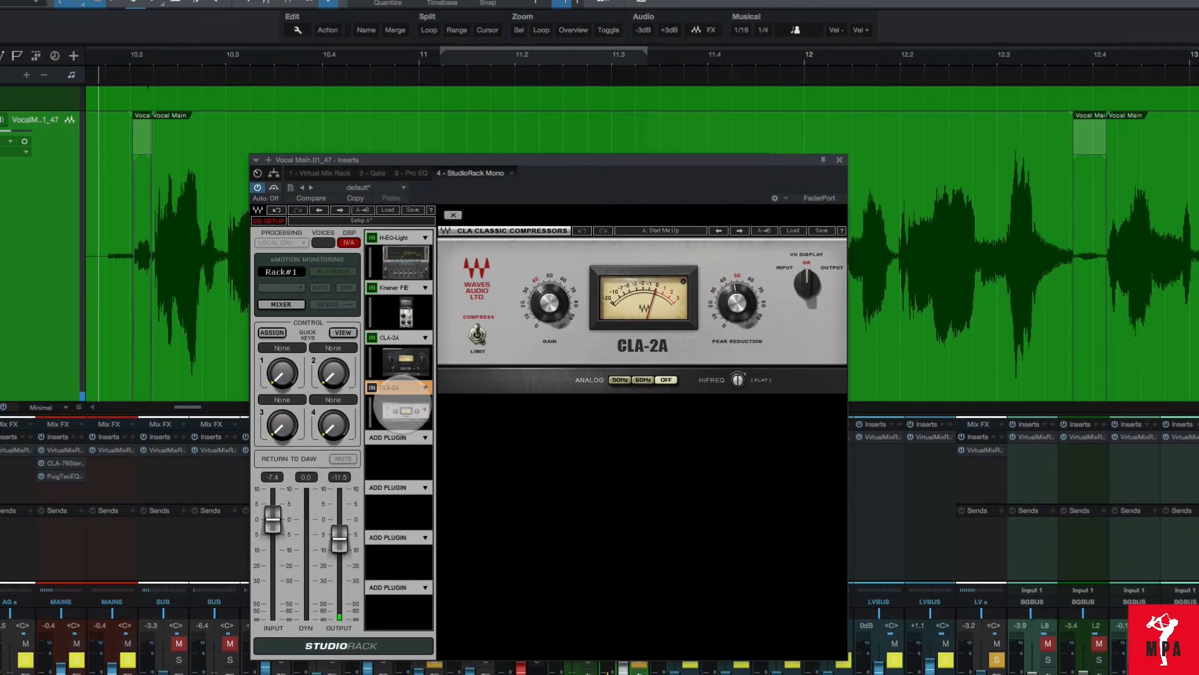
pyautogui.click(374, 388)
pyautogui.press('space')
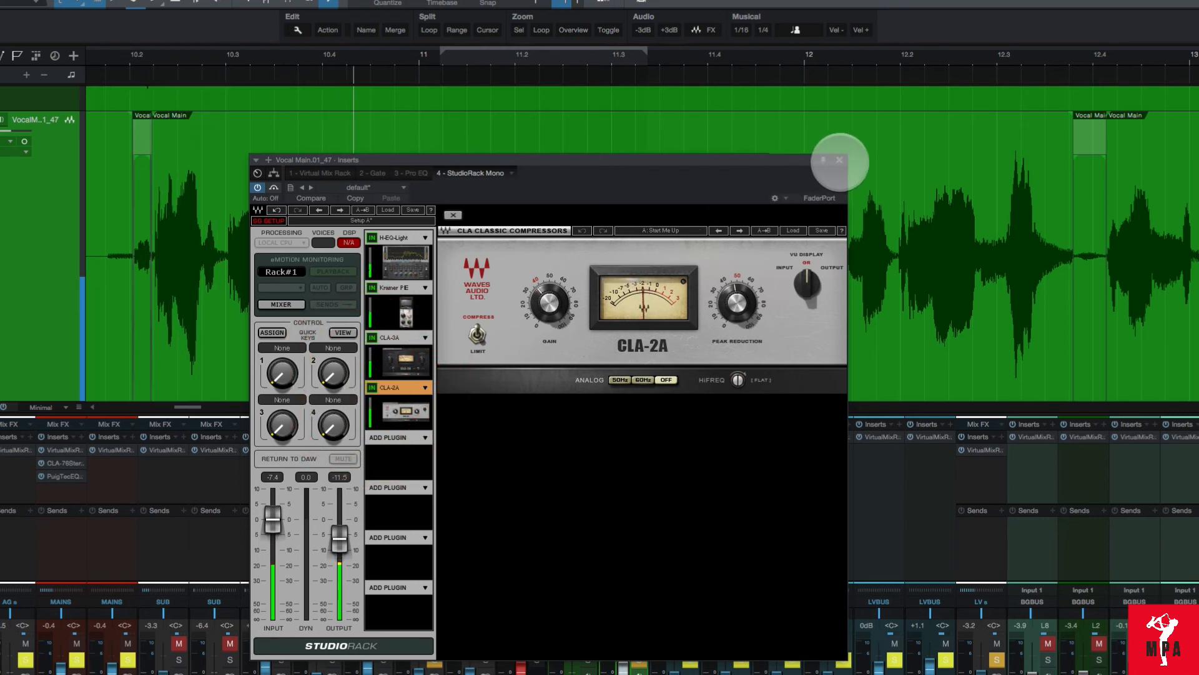
pyautogui.moveTo(770, 160); pyautogui.dragTo(491, 303)
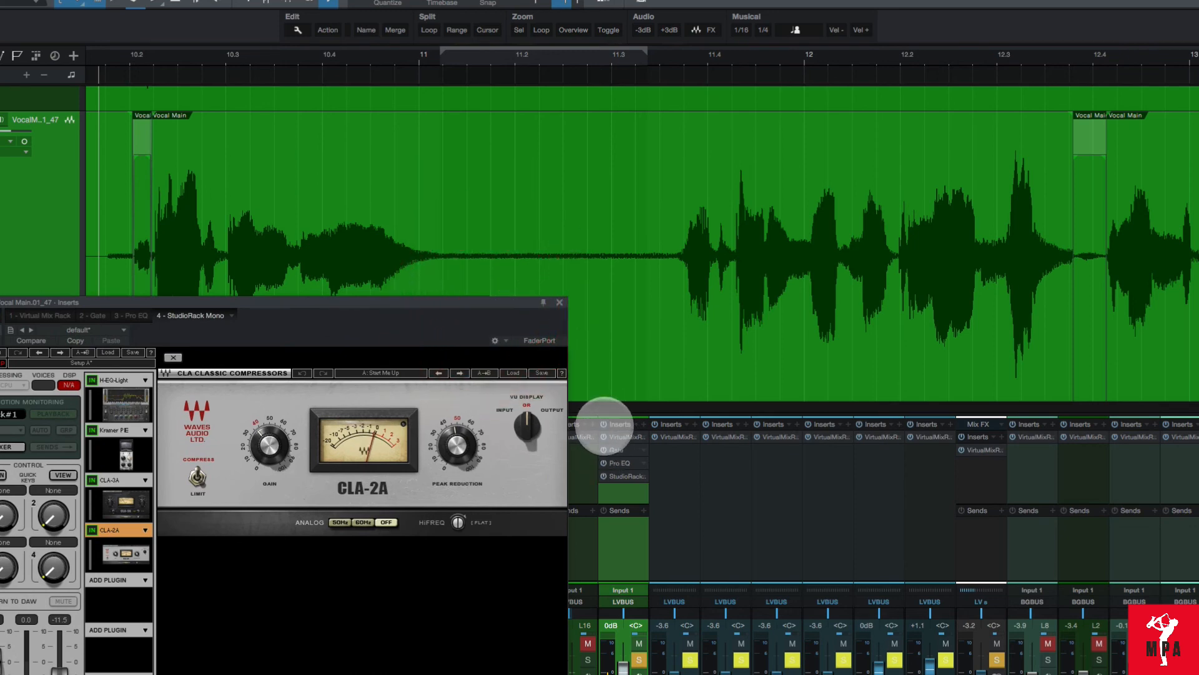
# Step: Compare the vocal channel's meter level and sound with all its inserts bypassed and active
pyautogui.click(603, 424)
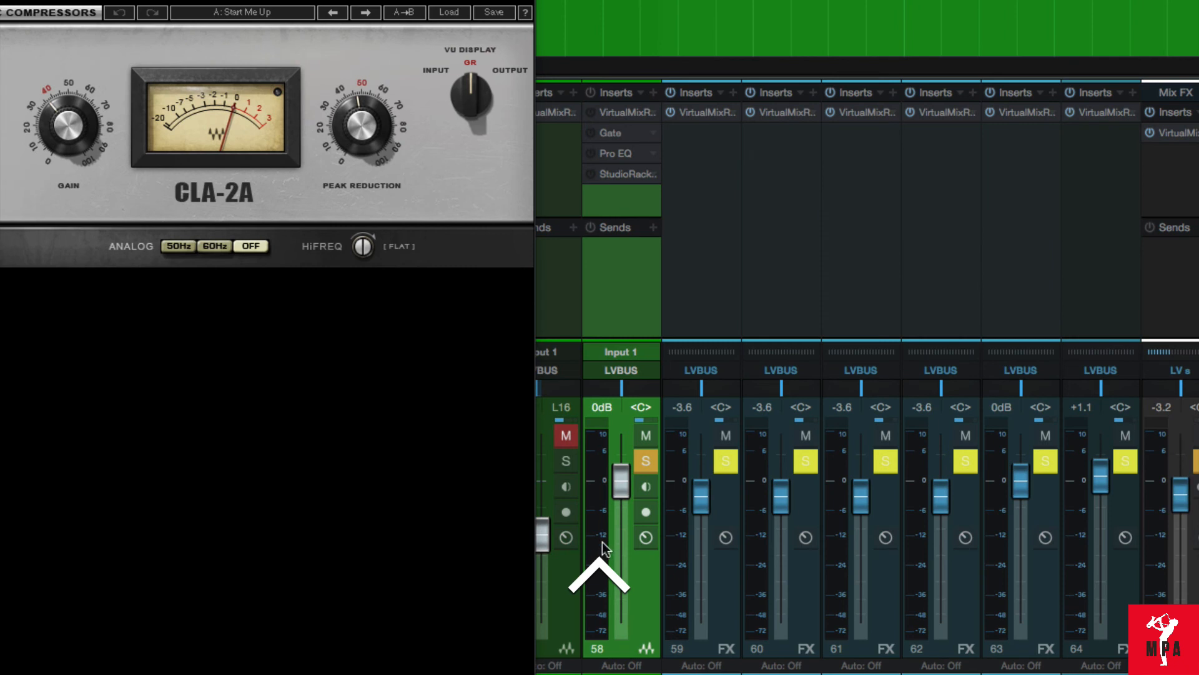
pyautogui.moveTo(603, 544)
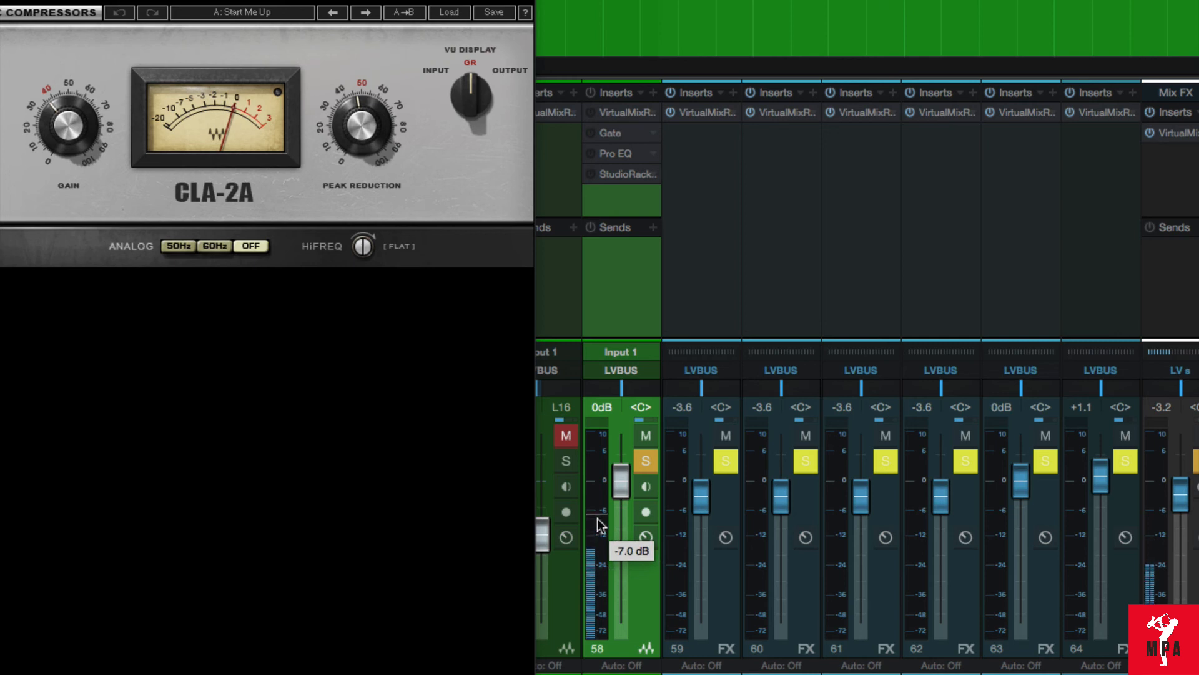
pyautogui.click(594, 95)
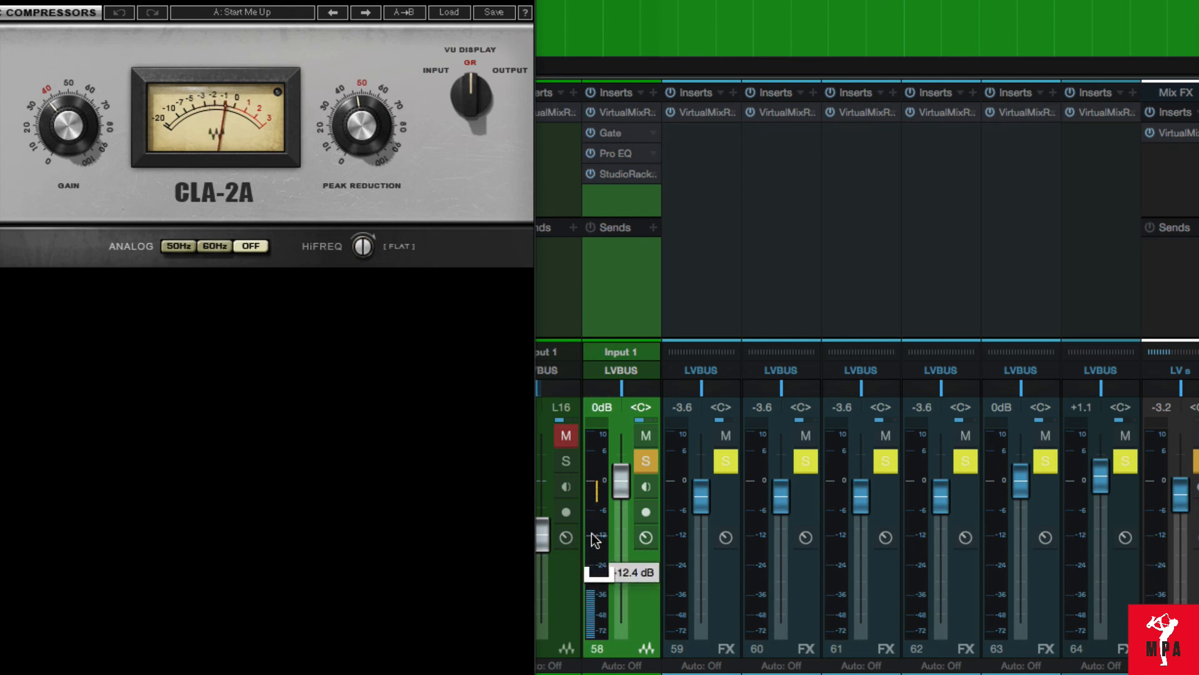
pyautogui.click(590, 93)
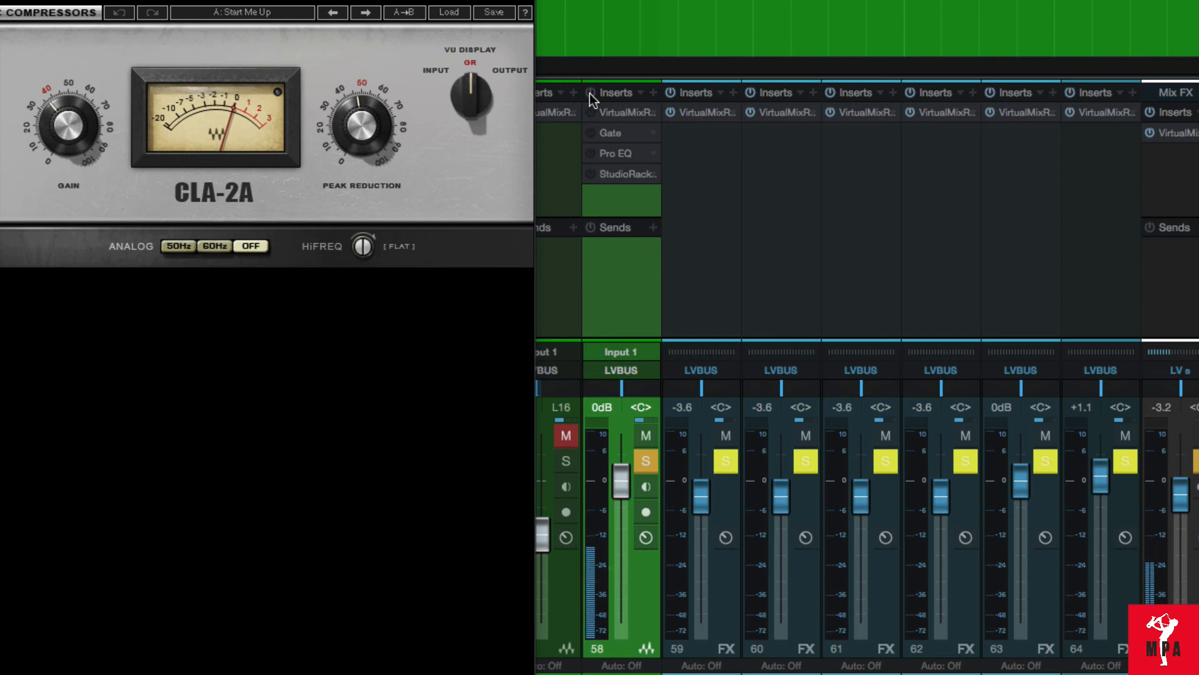
pyautogui.click(591, 93)
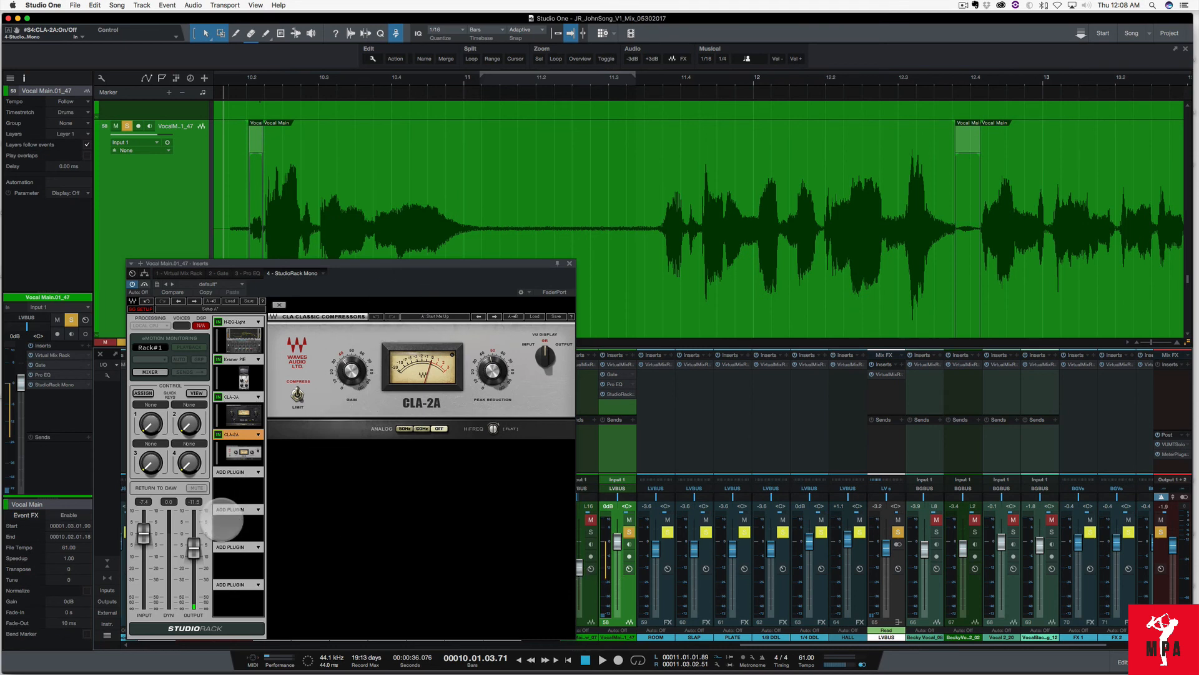
# Step: Raise StudioRack's output level slightly and check the vocal channel's level with all inserts bypassed and active
pyautogui.moveTo(194, 552); pyautogui.dragTo(216, 520)
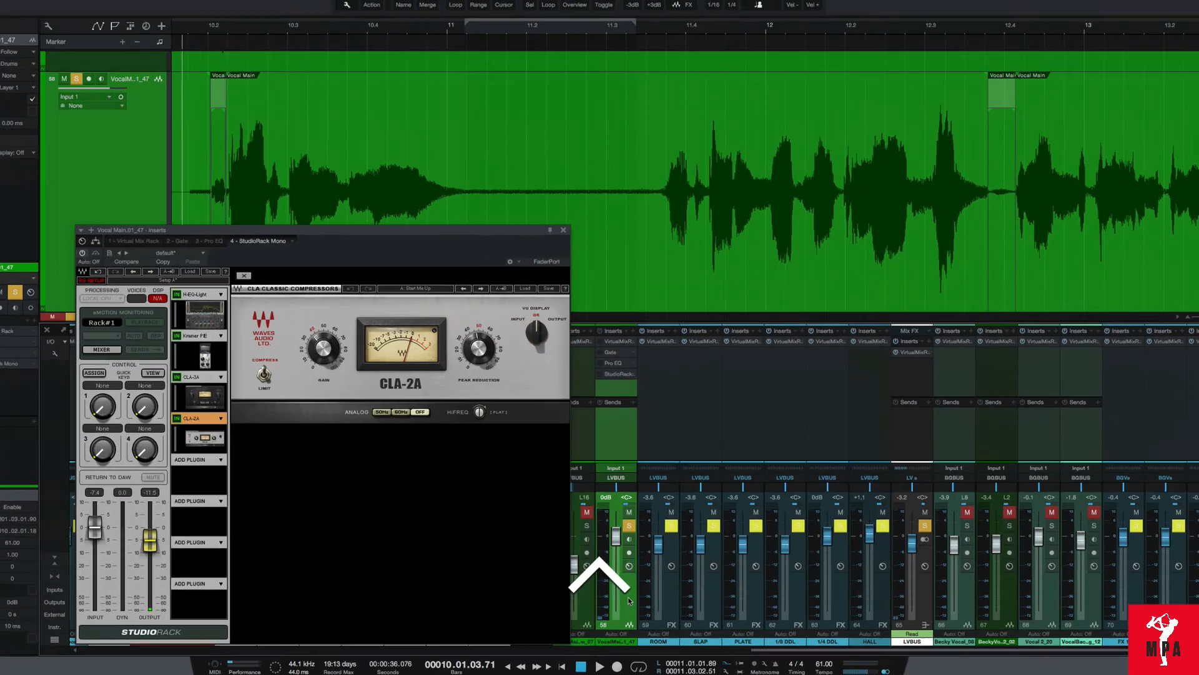
pyautogui.rightClick(623, 601)
pyautogui.click(617, 602)
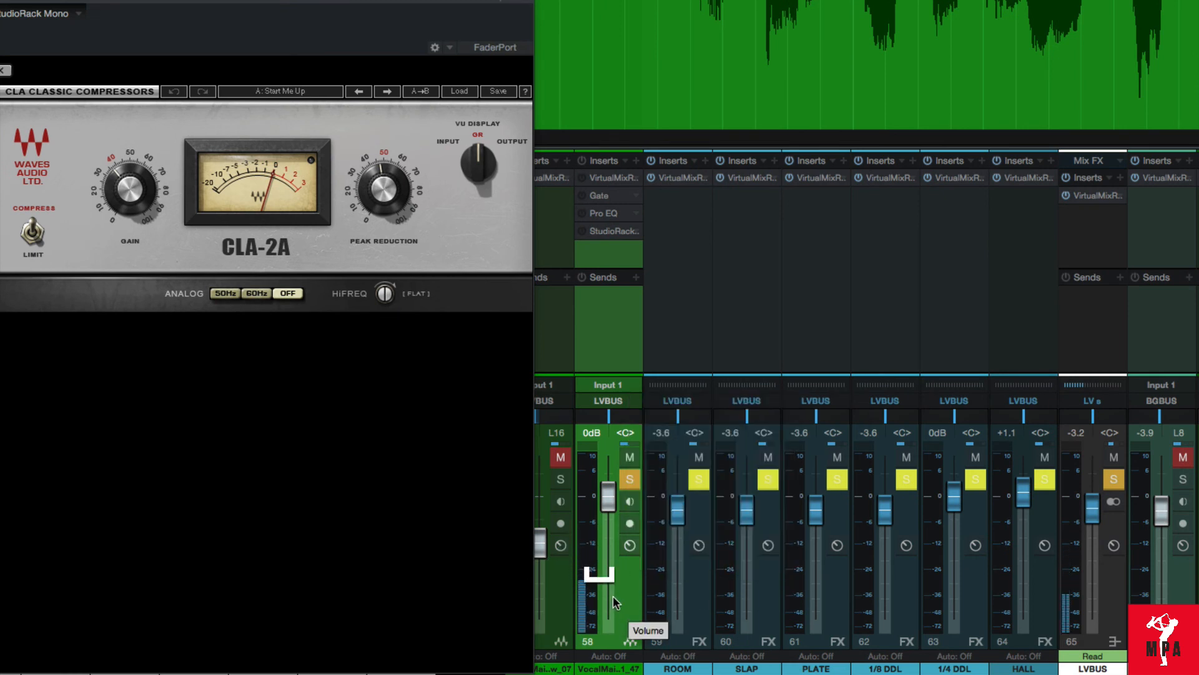
pyautogui.click(582, 161)
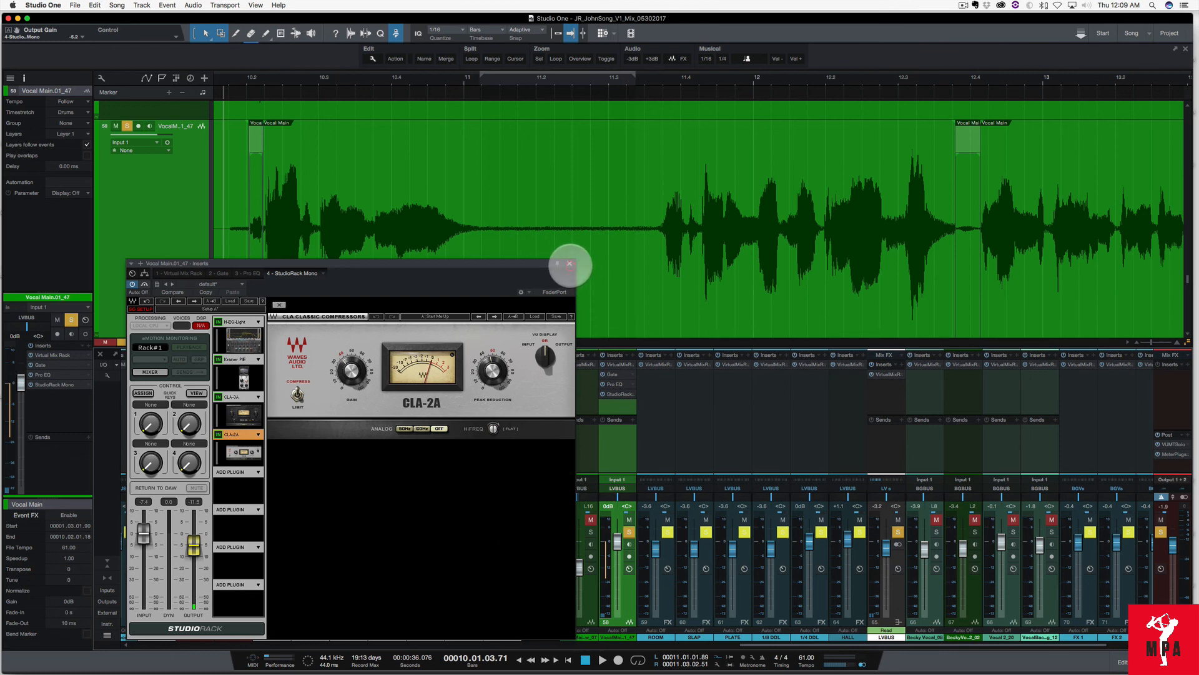
# Step: Close the StudioRack window and clear the solos to play the full mix with the vocal's inserts active
pyautogui.click(569, 263)
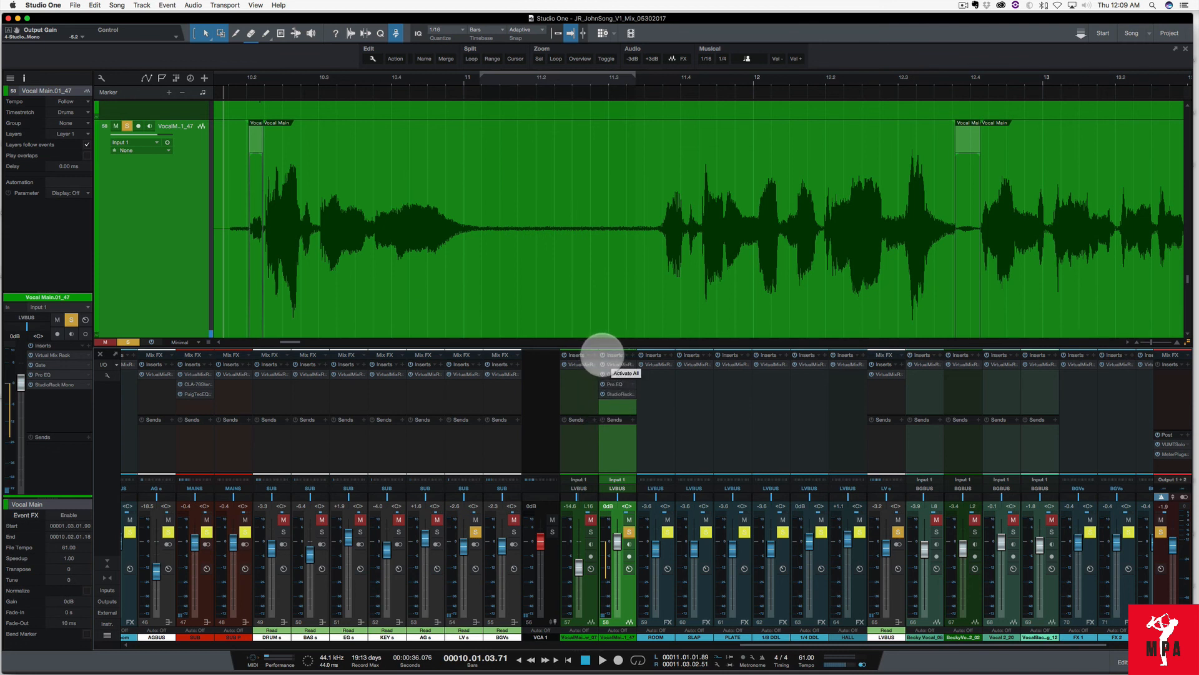
pyautogui.press('shift+super+space')
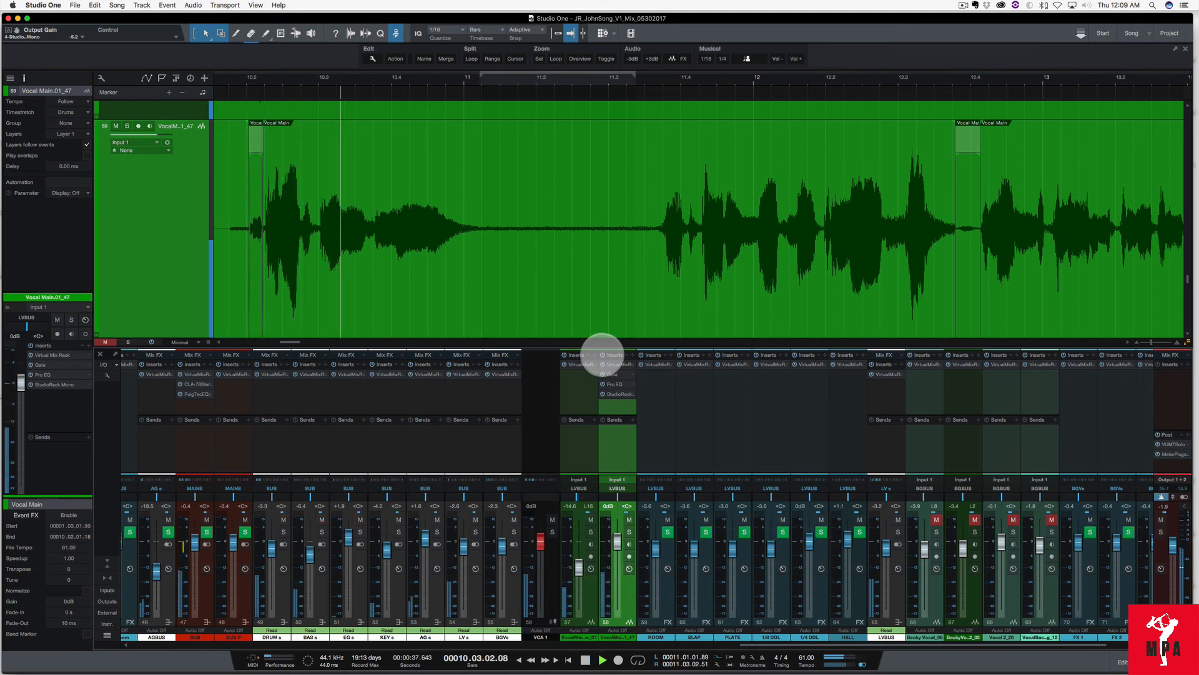
pyautogui.press('space')
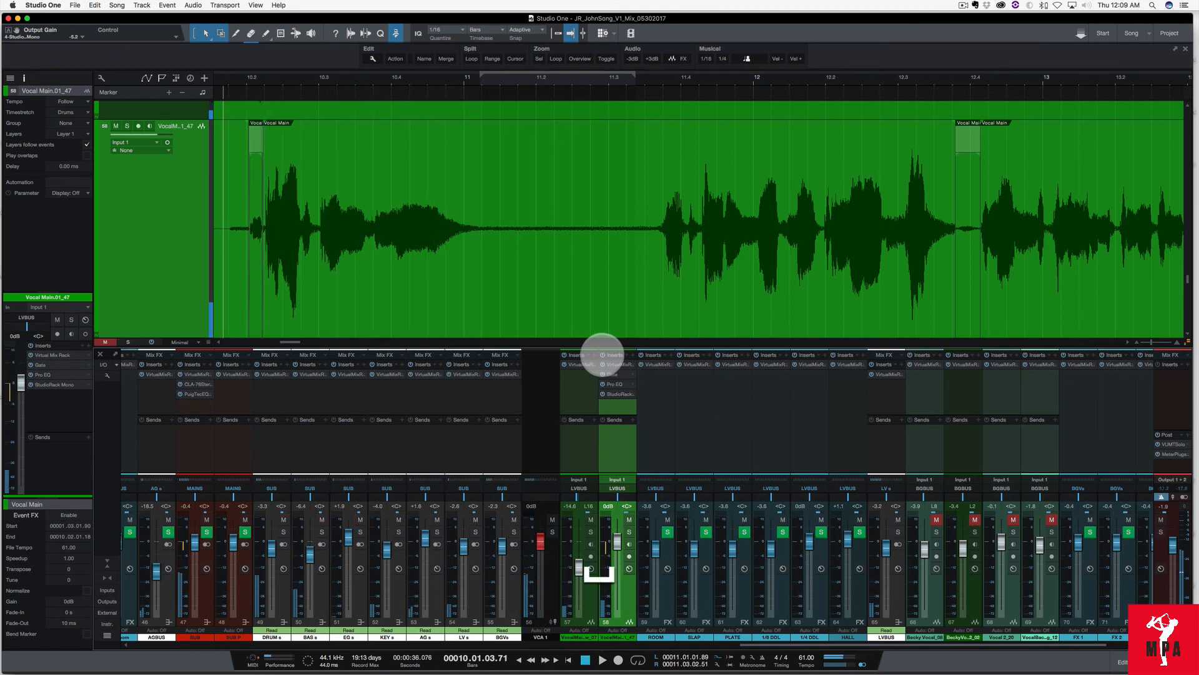
# Step: Audition the vocal in the full mix with all its inserts bypassed and active, leaving them active
pyautogui.click(602, 355)
pyautogui.press('space')
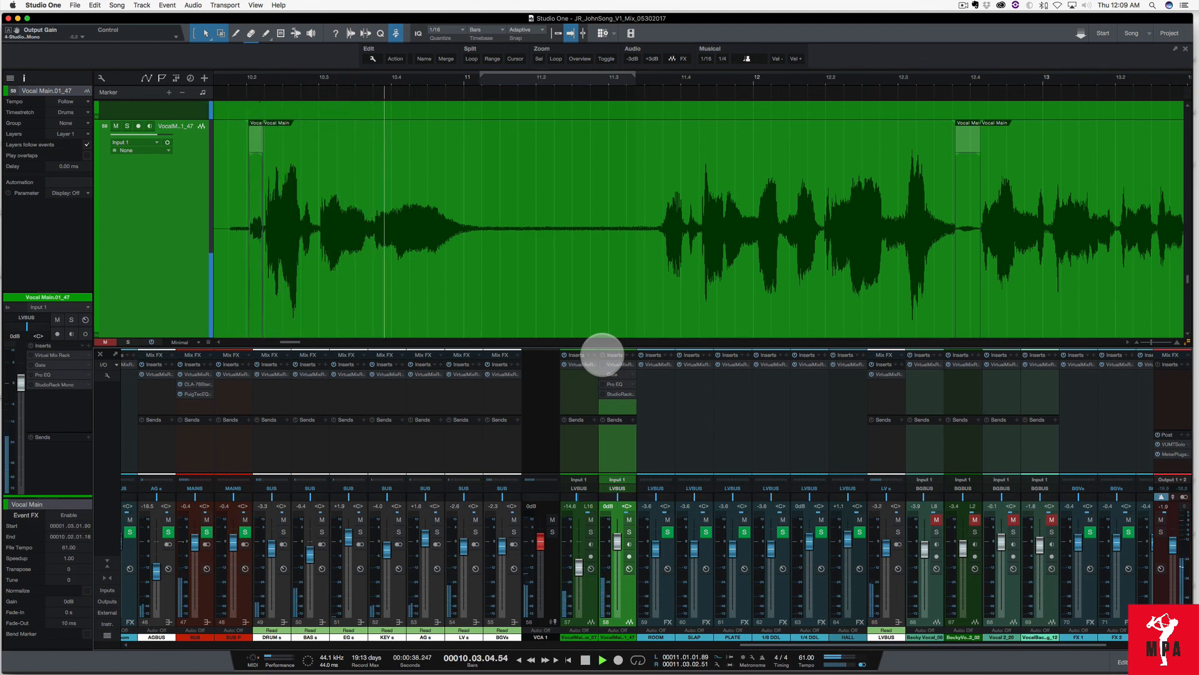
pyautogui.press('space')
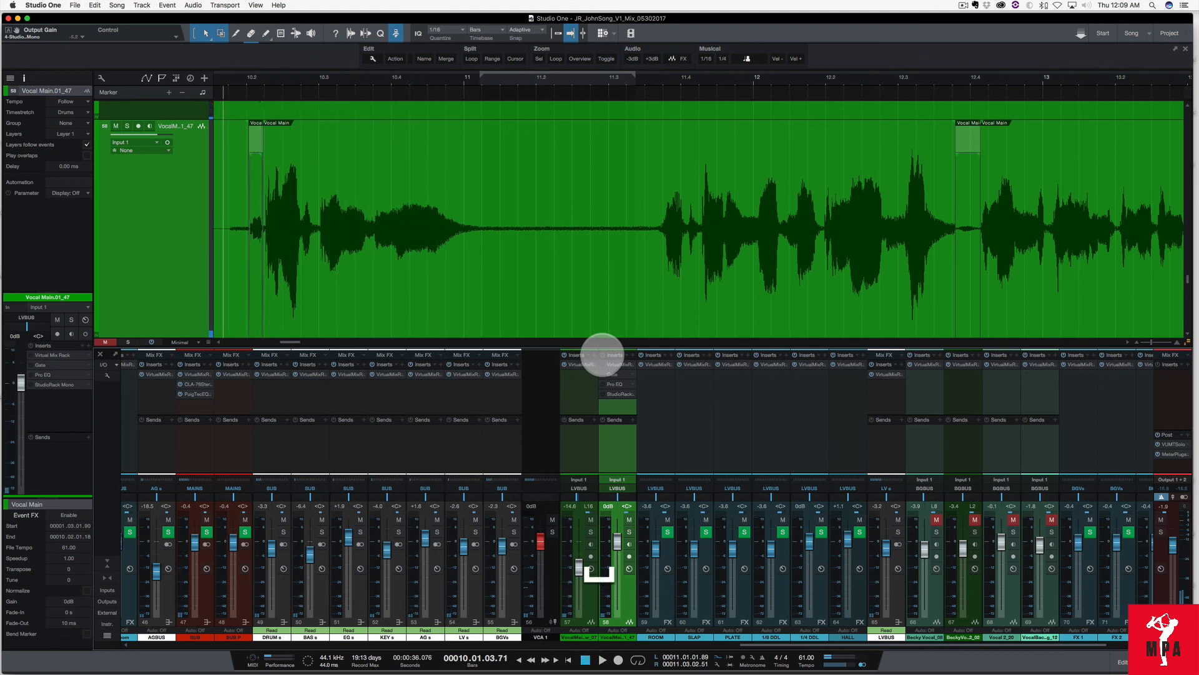
pyautogui.click(602, 355)
pyautogui.press('space')
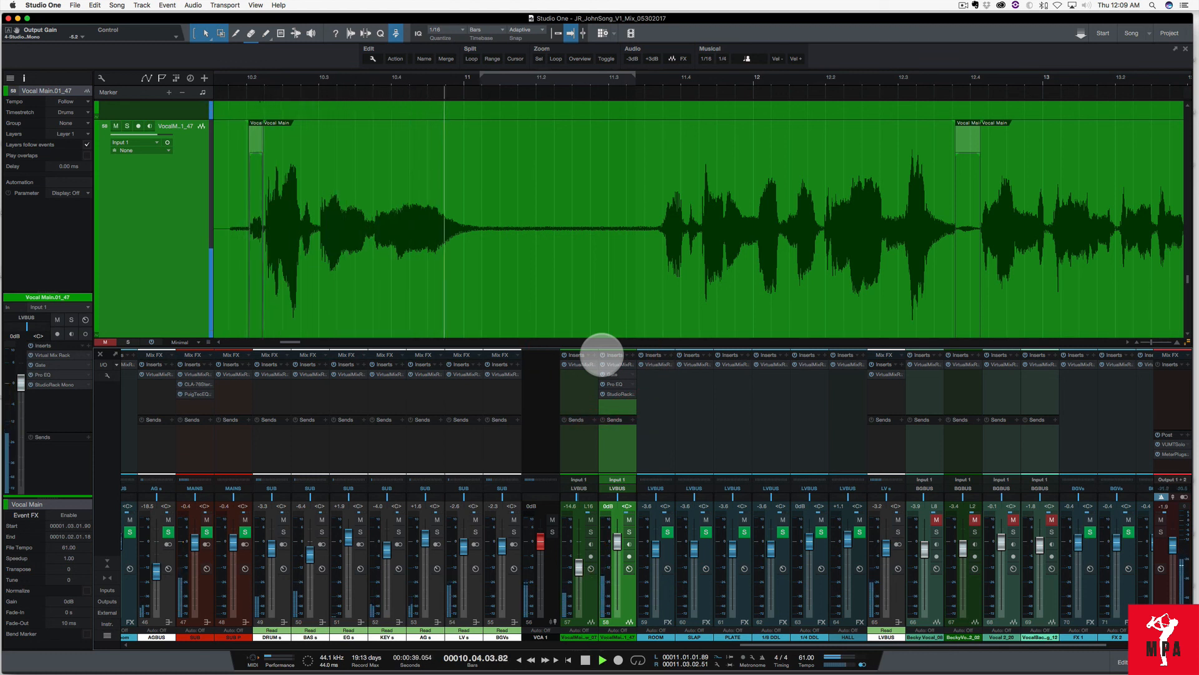
pyautogui.click(602, 355)
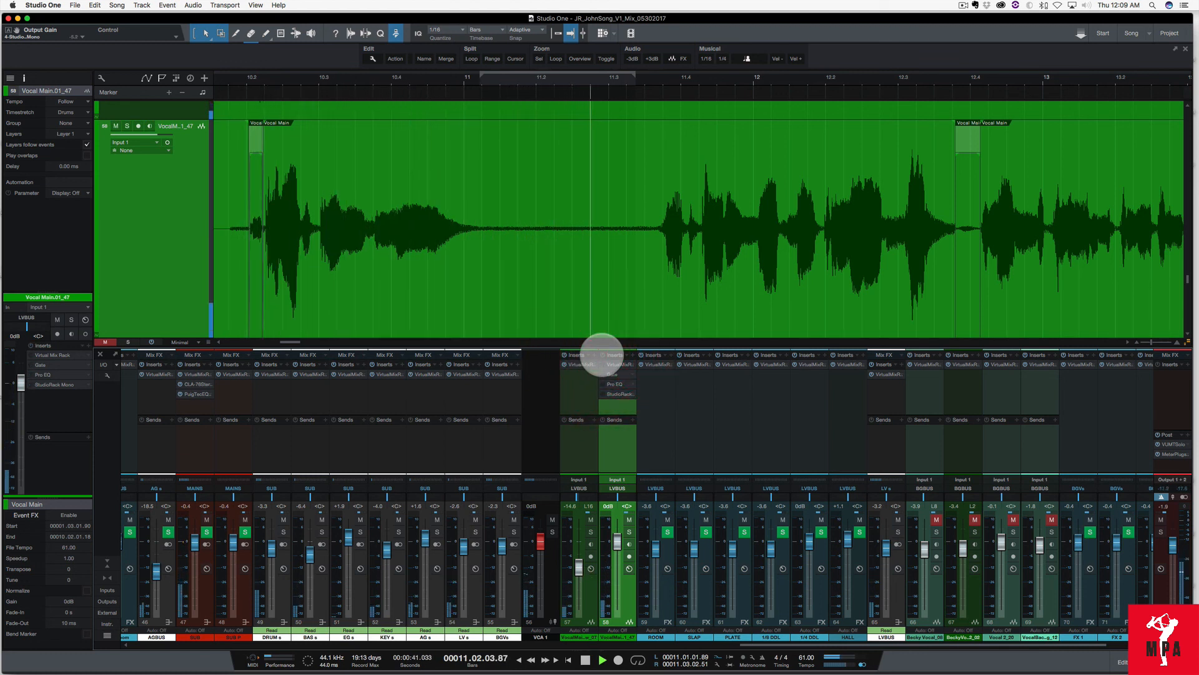
pyautogui.click(602, 355)
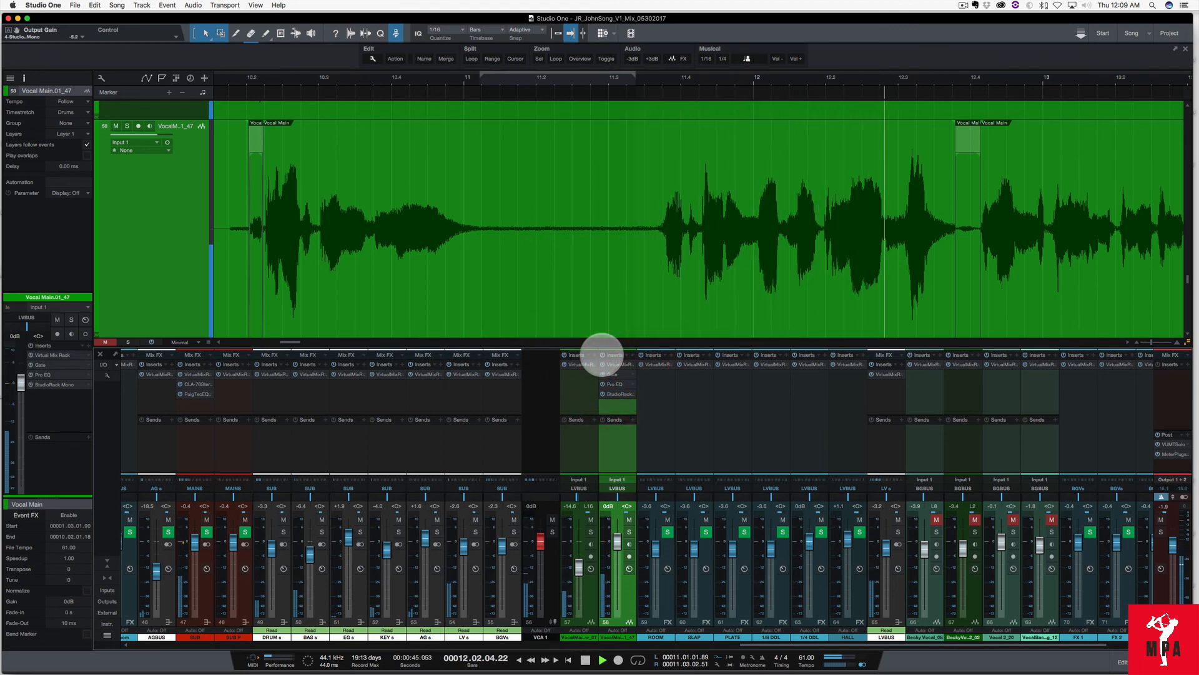
pyautogui.press('space')
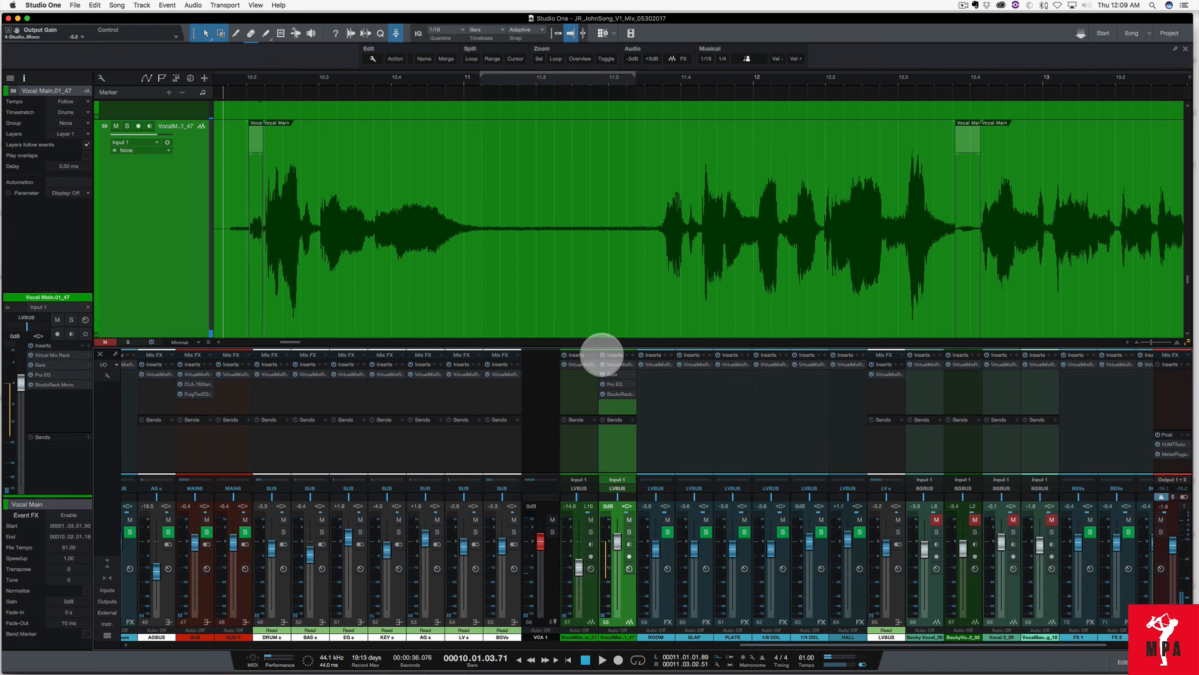